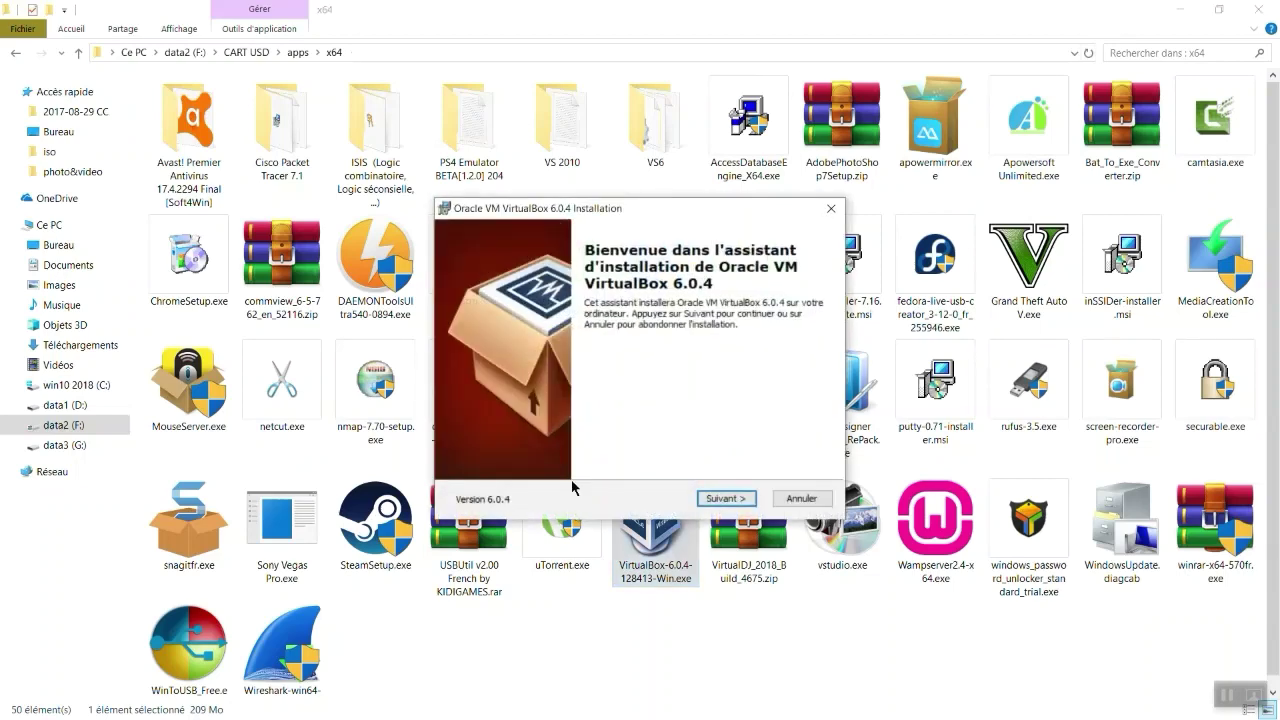
Advance to the custom setup and set VirtualBox USB Support and VirtualBox Networking to install entirely on the local hard disk
{"action": "left_click_drag", "start_coordinate": [607, 216], "coordinate": [612, 178]}
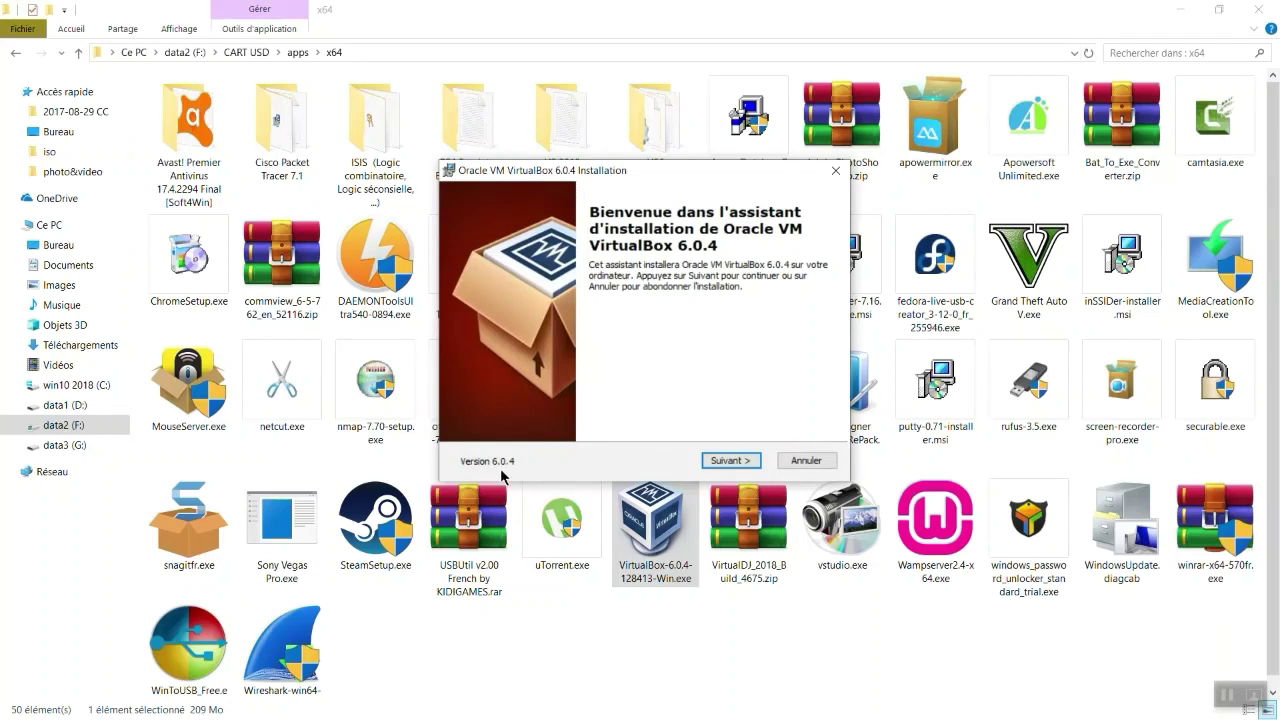
{"action": "left_click", "coordinate": [731, 462]}
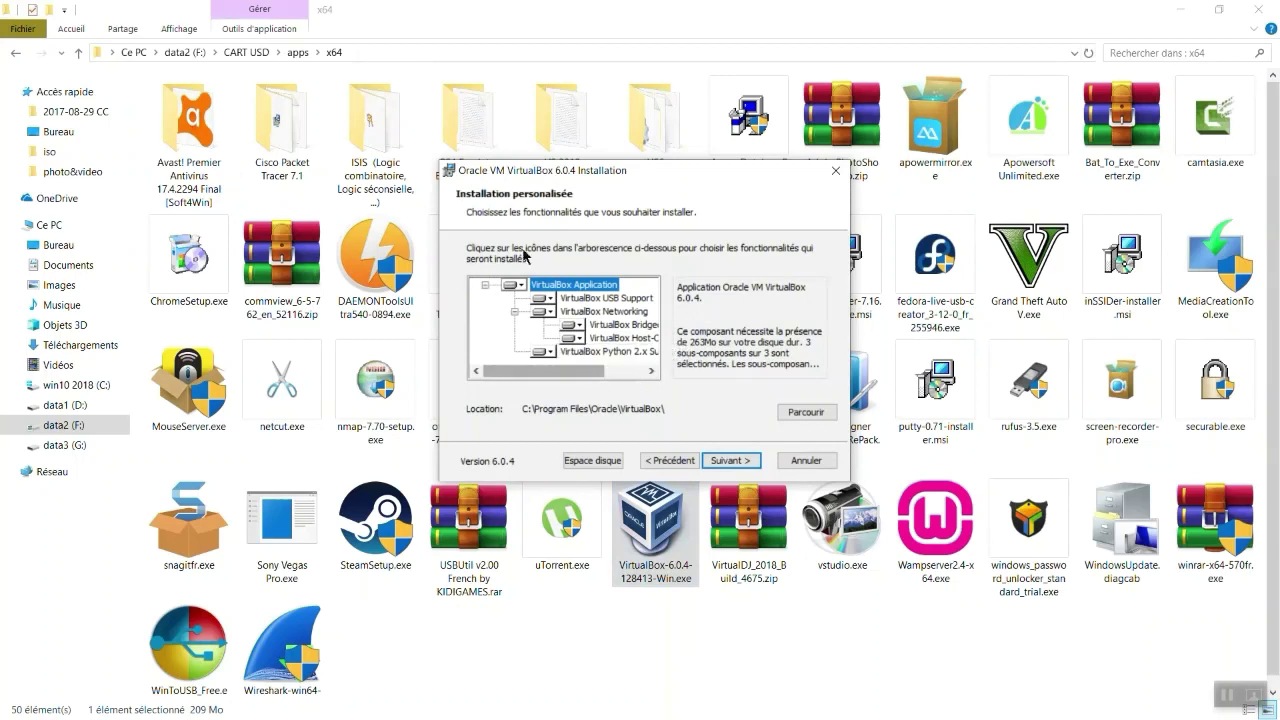
{"action": "left_click", "coordinate": [542, 298]}
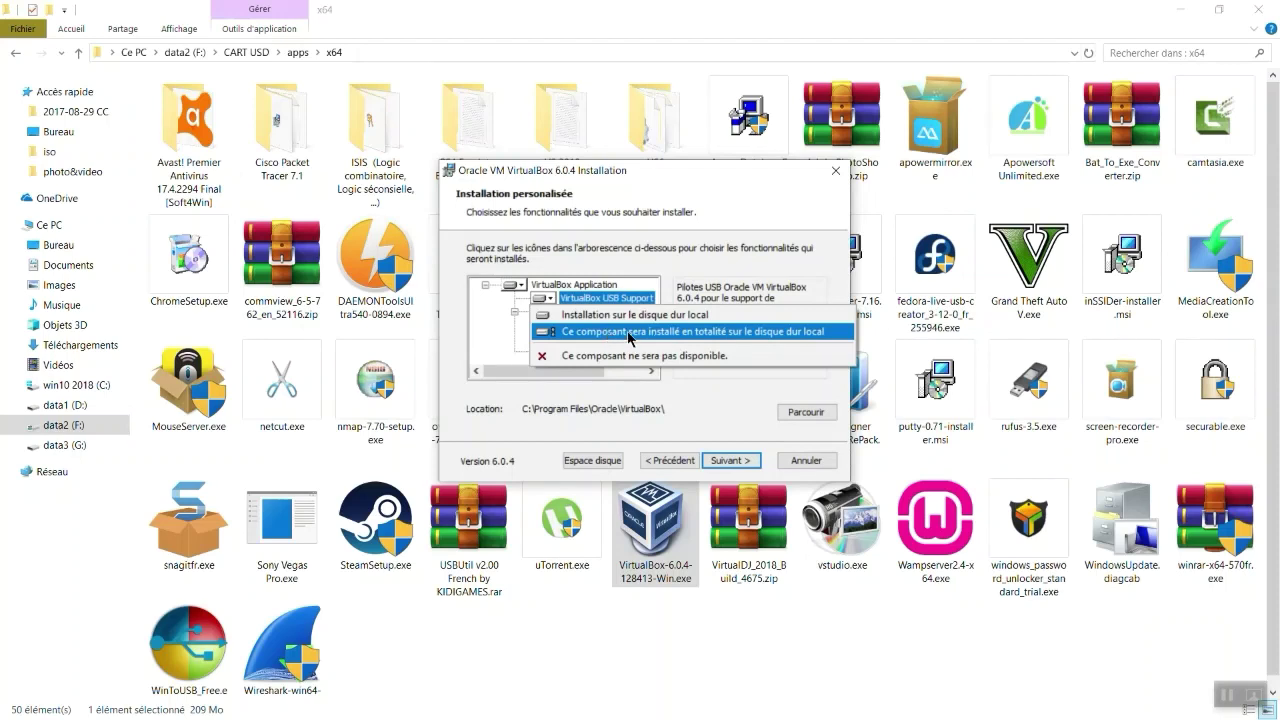
{"action": "left_click", "coordinate": [788, 333]}
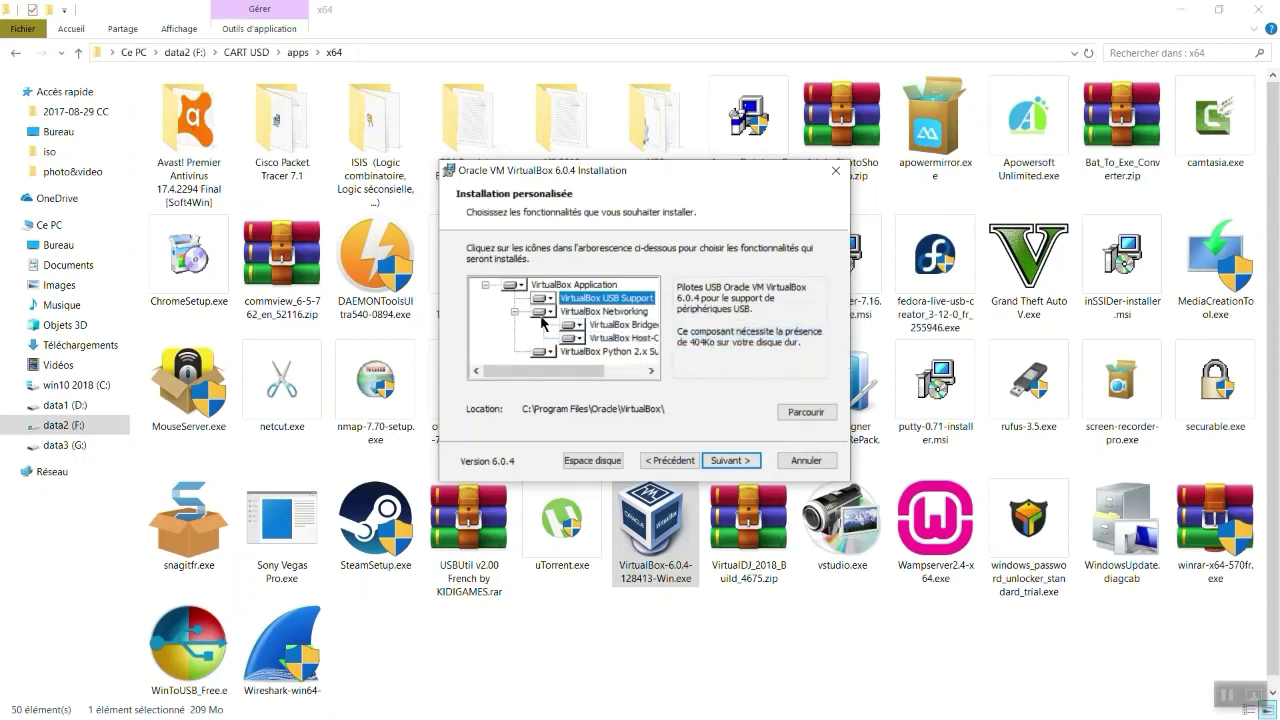
{"action": "left_click", "coordinate": [548, 311]}
{"action": "left_click", "coordinate": [631, 350]}
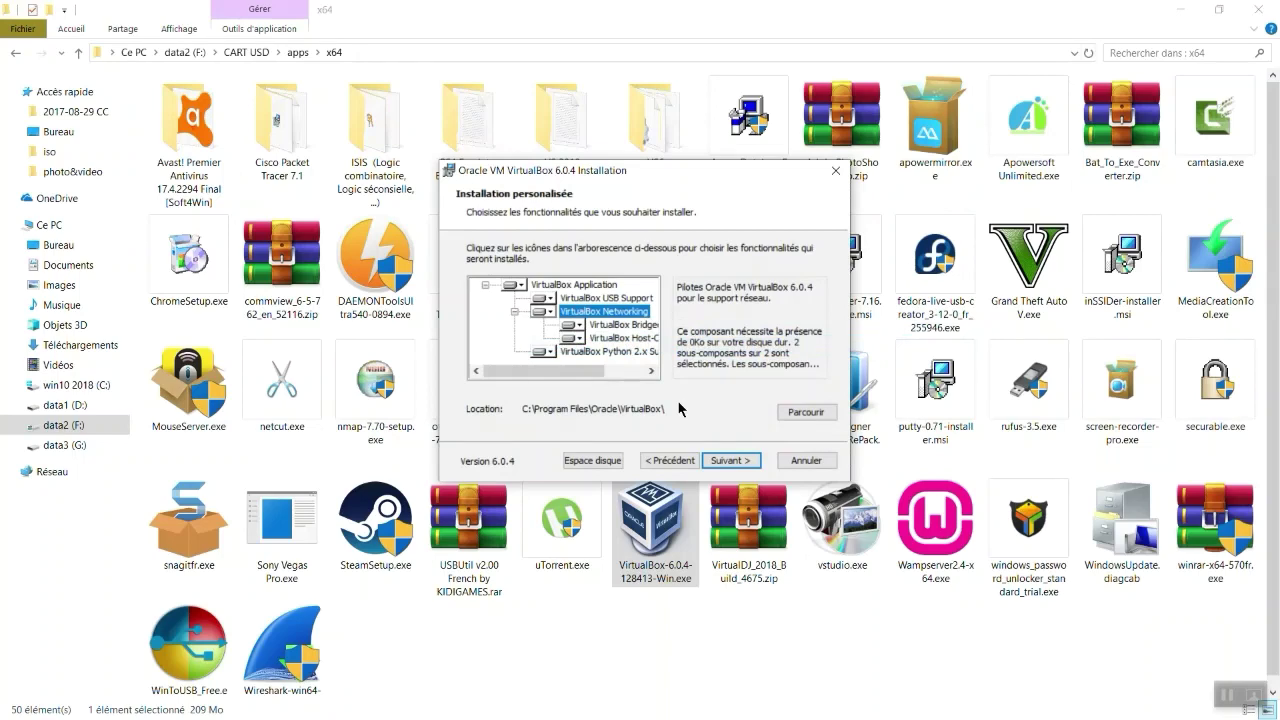
Keep the default installation folder and accept the Start menu, desktop, quick launch and file association options
{"action": "left_click", "coordinate": [800, 412]}
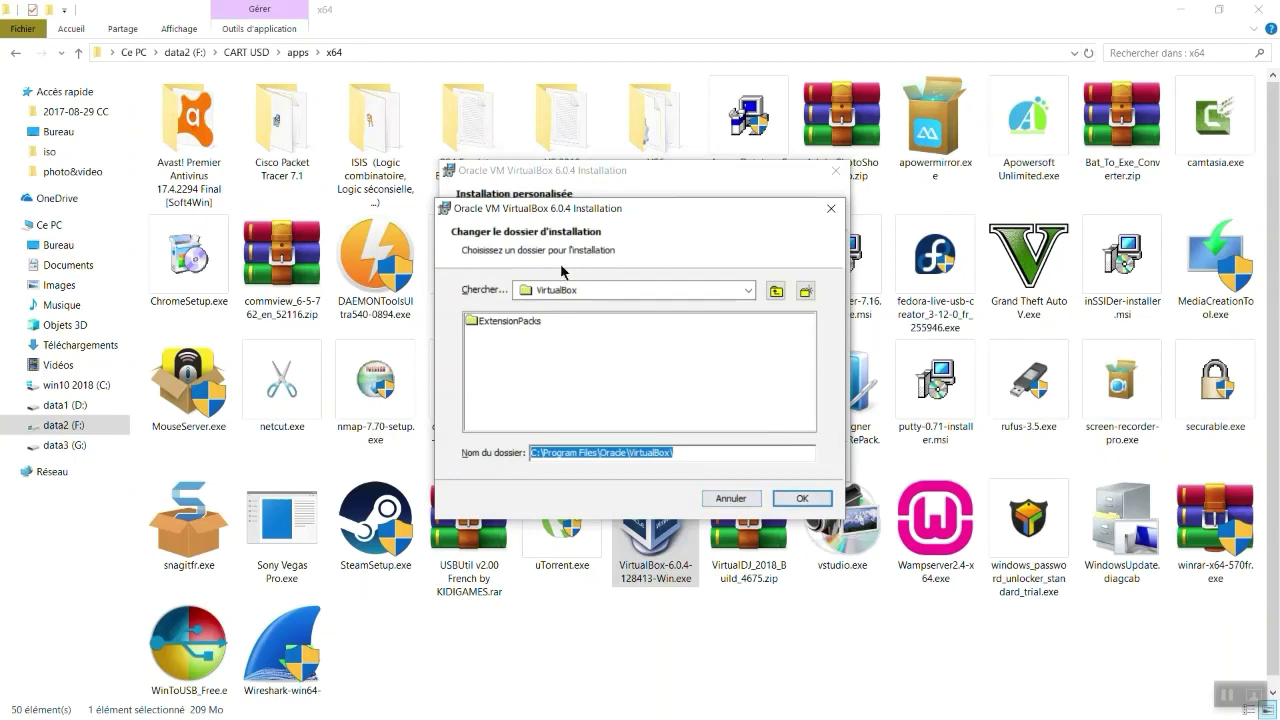
{"action": "left_click", "coordinate": [717, 494]}
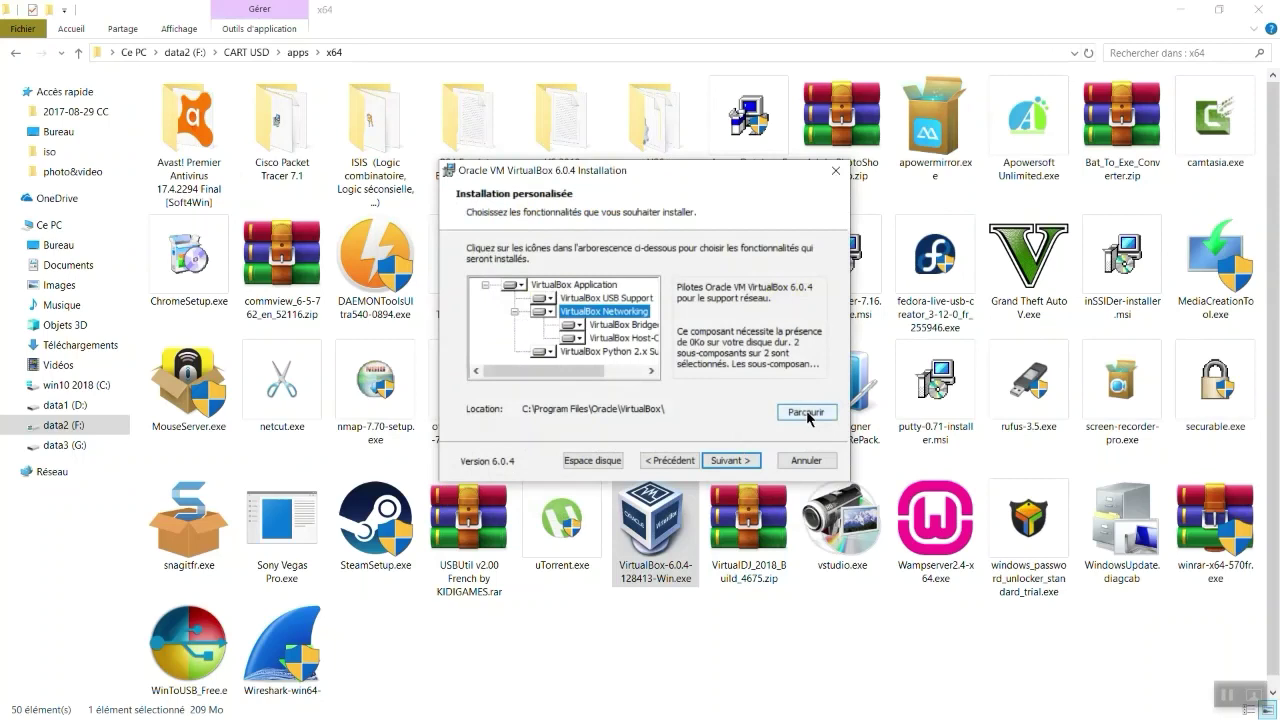
{"action": "left_click", "coordinate": [729, 459]}
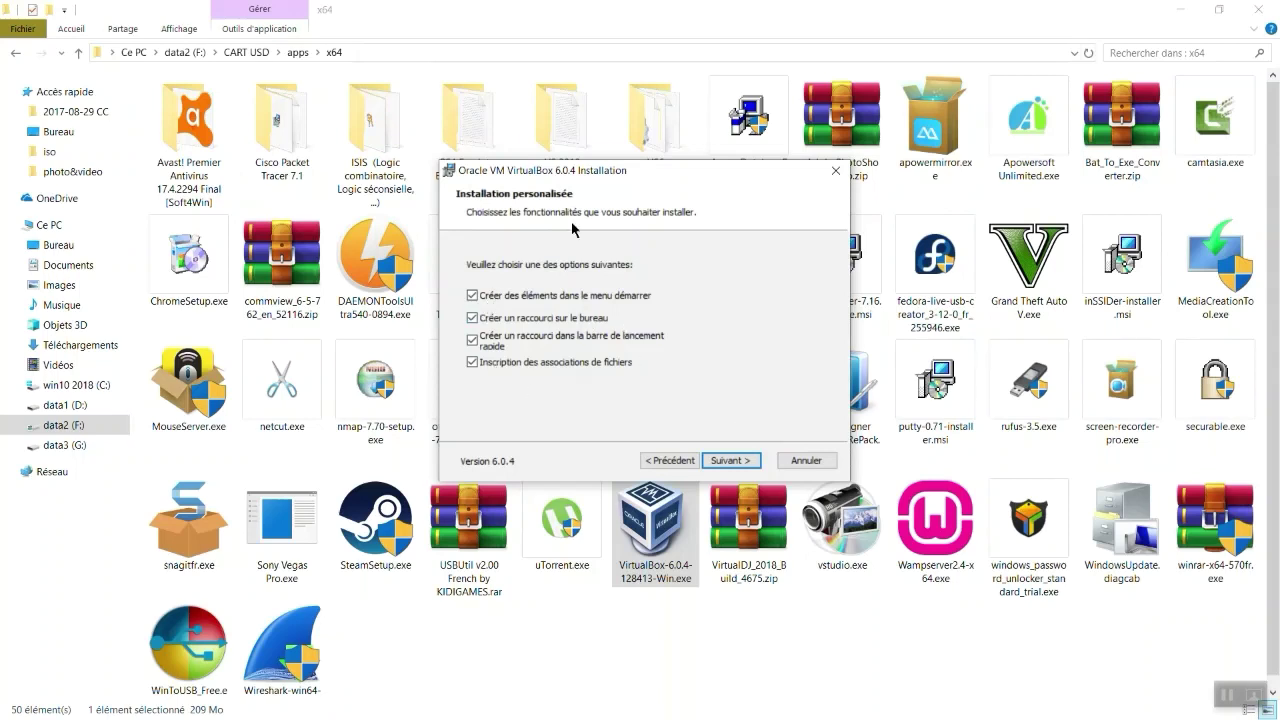
{"action": "left_click", "coordinate": [727, 461]}
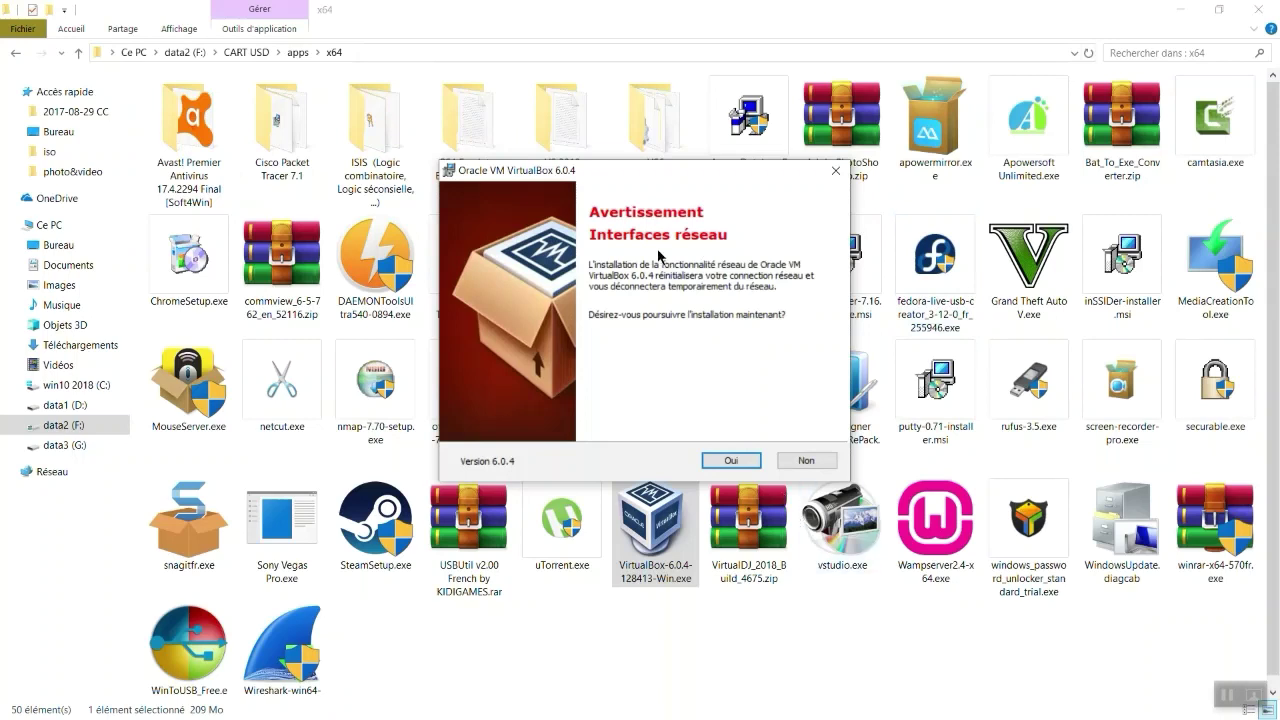
Accept the network interface warning, install VirtualBox 6.0.4, and launch it on finishing
{"action": "left_click", "coordinate": [733, 463]}
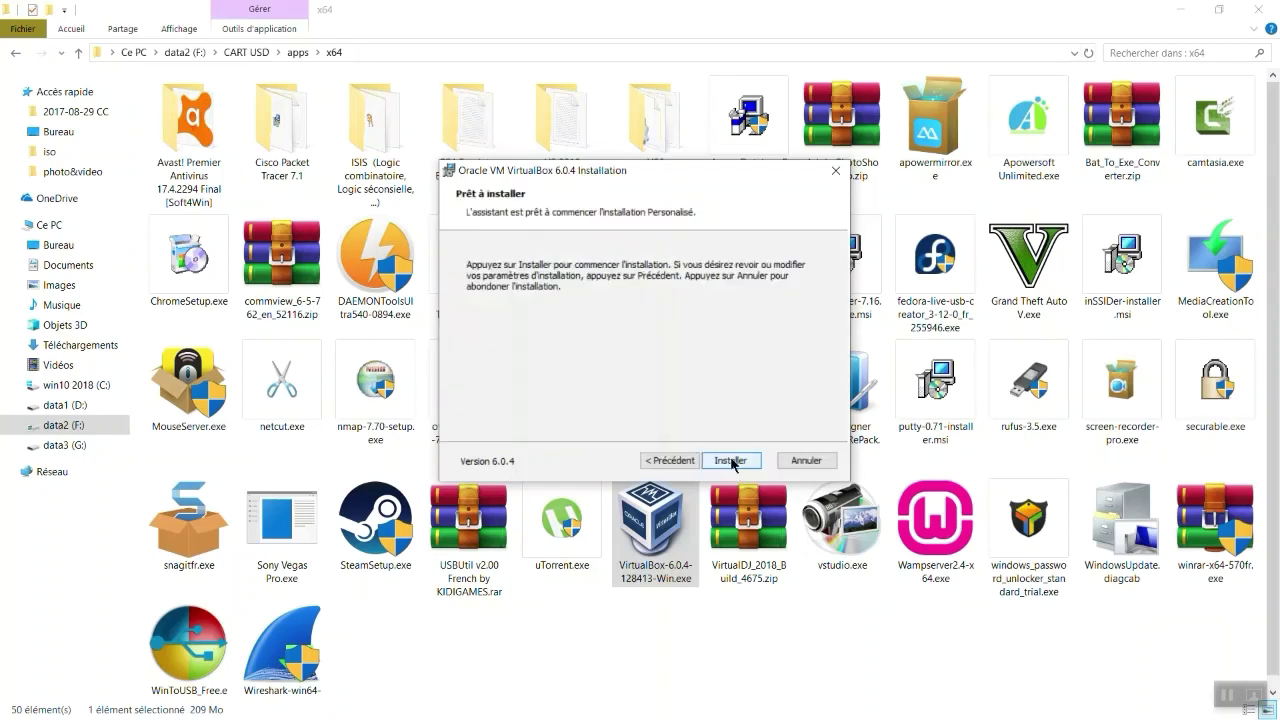
{"action": "left_click", "coordinate": [731, 461]}
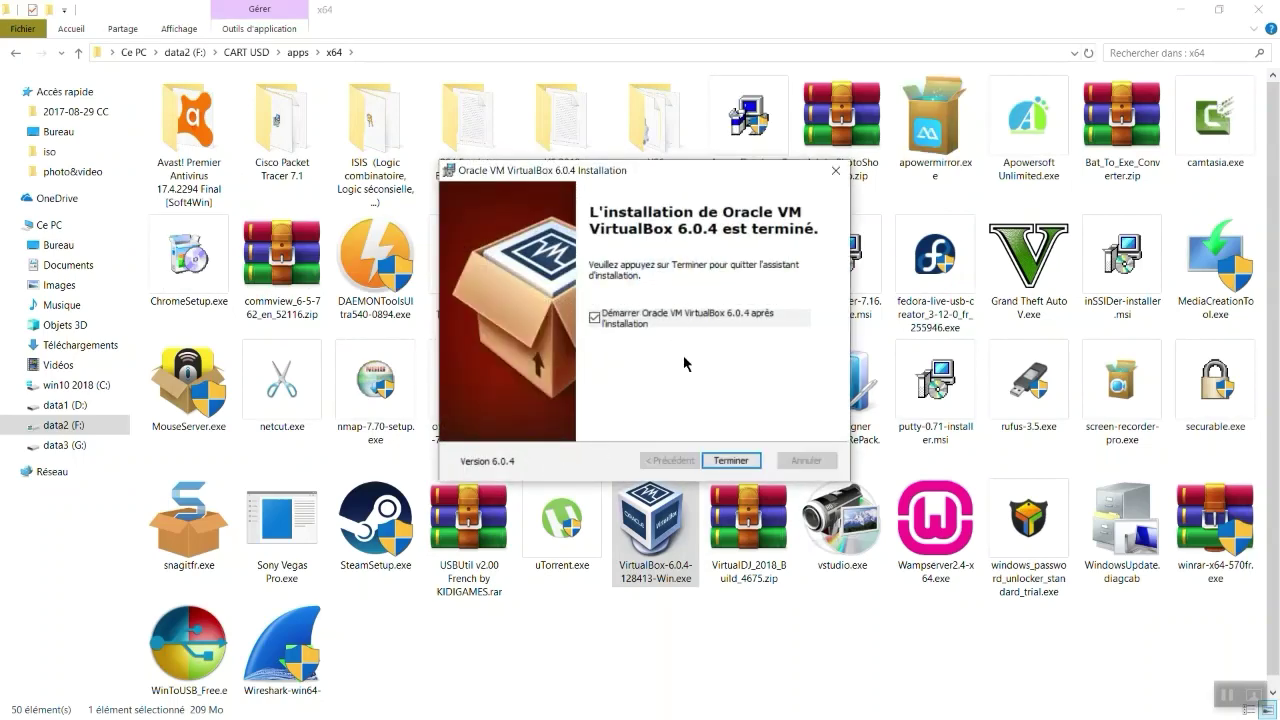
{"action": "left_click", "coordinate": [724, 466]}
{"action": "left_click", "coordinate": [1181, 9]}
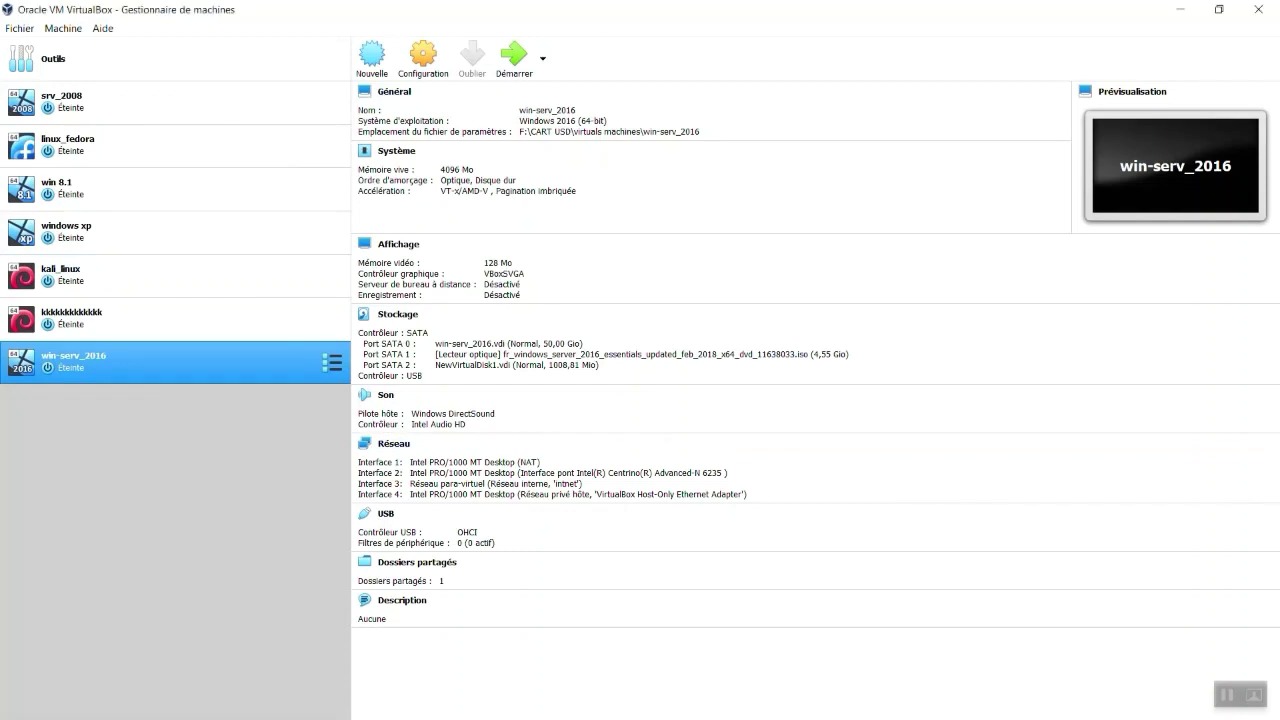
Review the details of several existing virtual machines, including linux_fedora, srv_2008, windows xp and win-serv_2016
{"action": "left_click", "coordinate": [164, 151]}
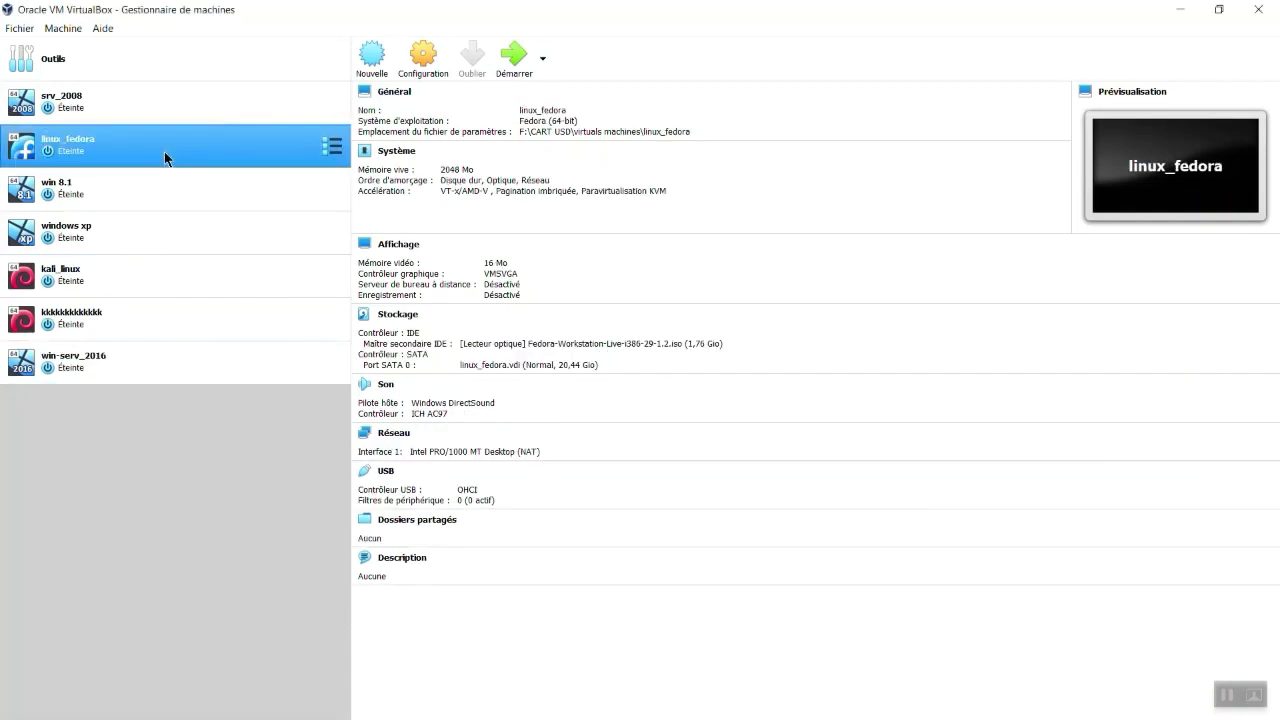
{"action": "left_click", "coordinate": [178, 108]}
{"action": "left_click", "coordinate": [181, 235]}
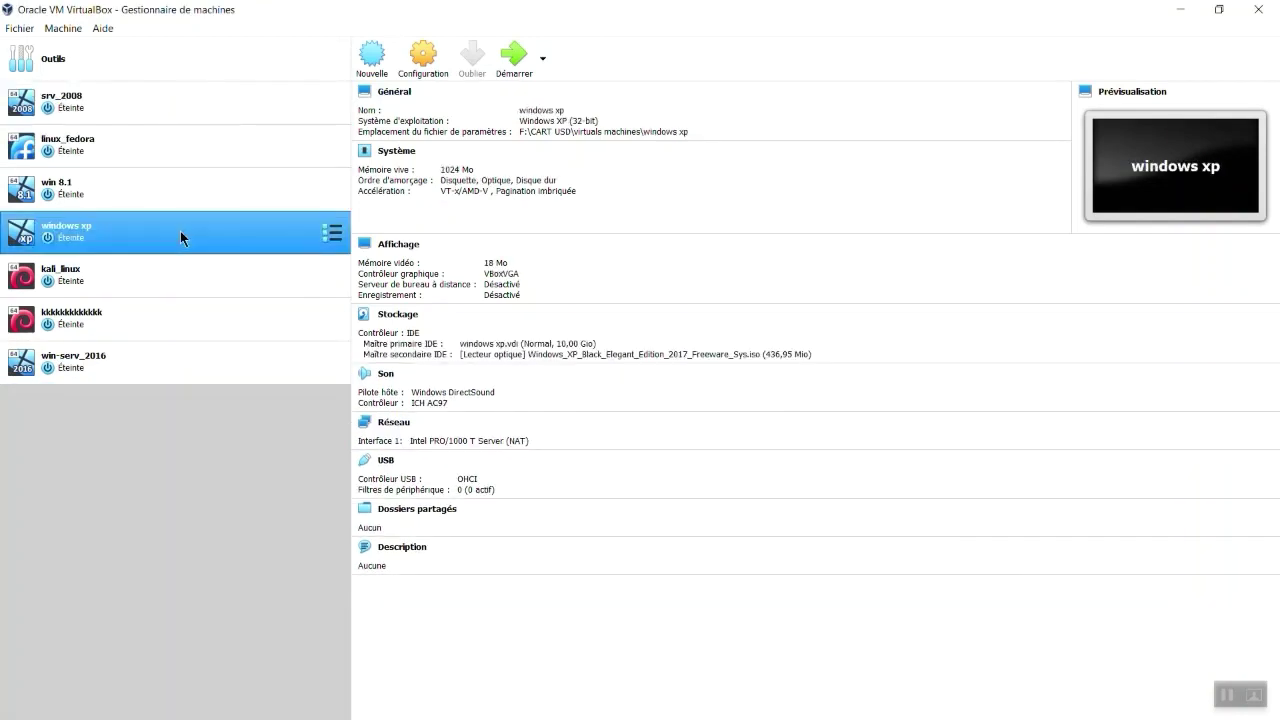
{"action": "left_click", "coordinate": [190, 320]}
{"action": "left_click", "coordinate": [186, 365]}
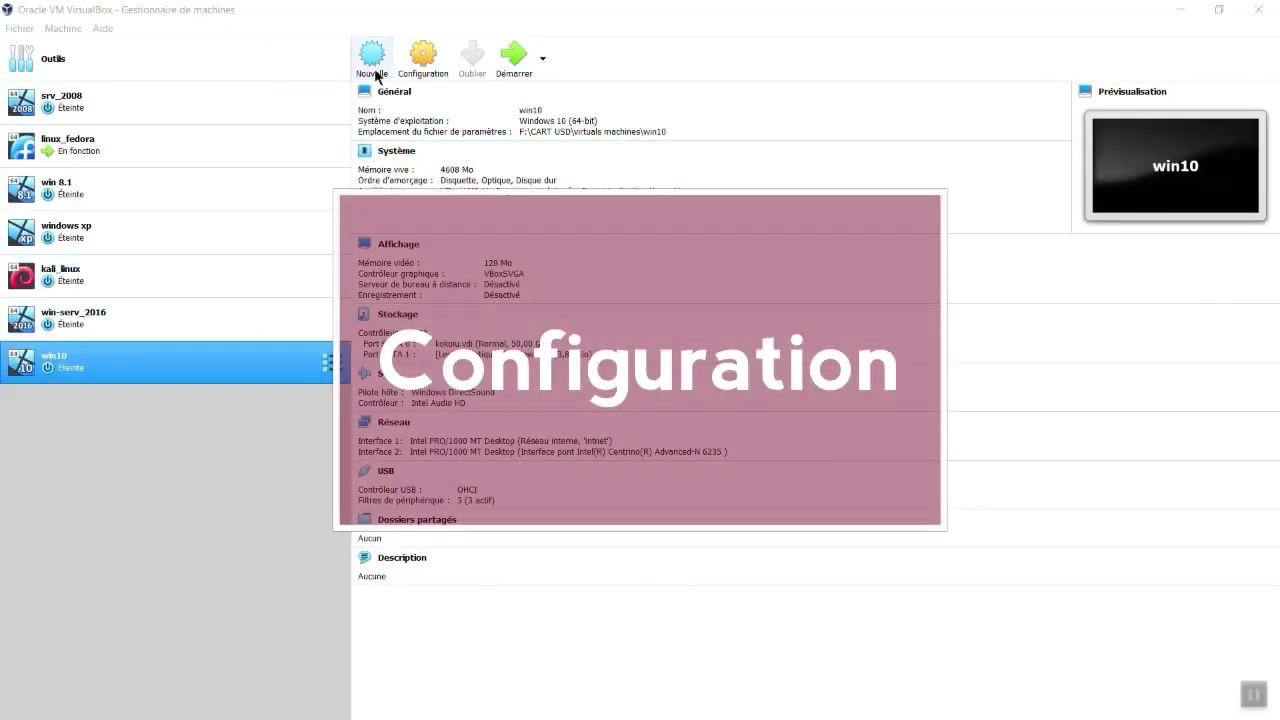
{"action": "left_click", "coordinate": [233, 435]}
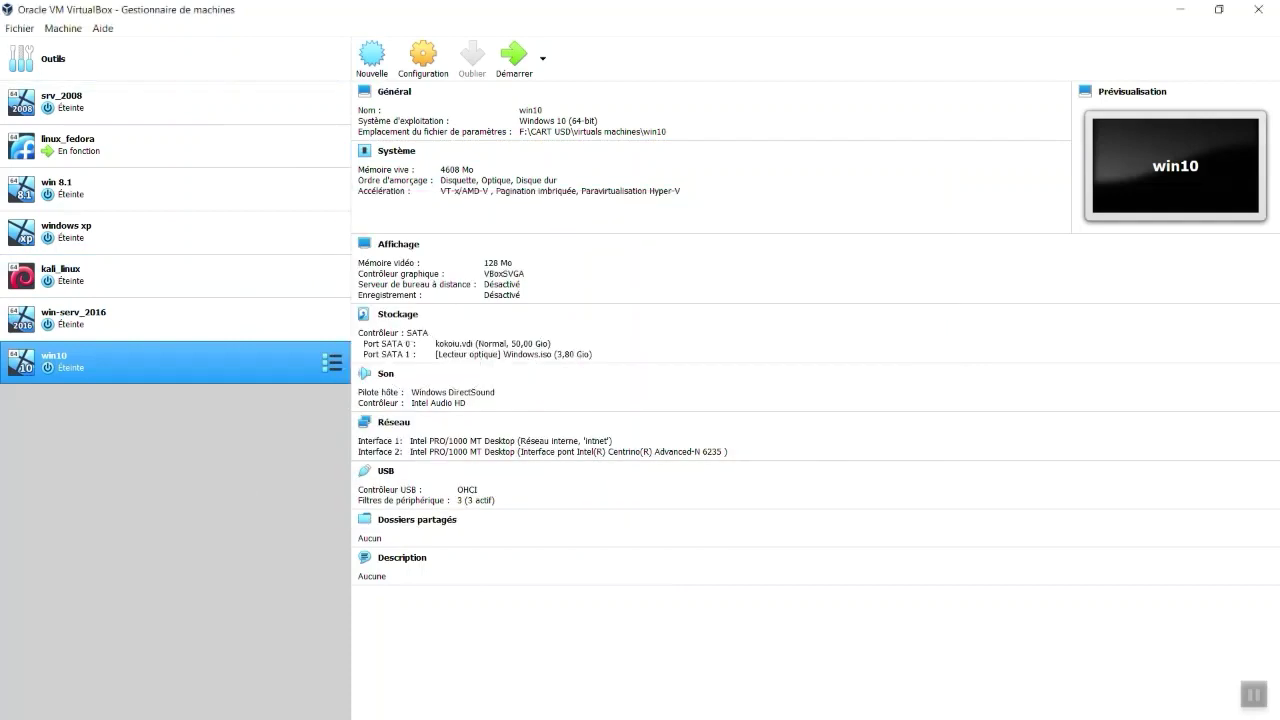
{"action": "left_click", "coordinate": [372, 70]}
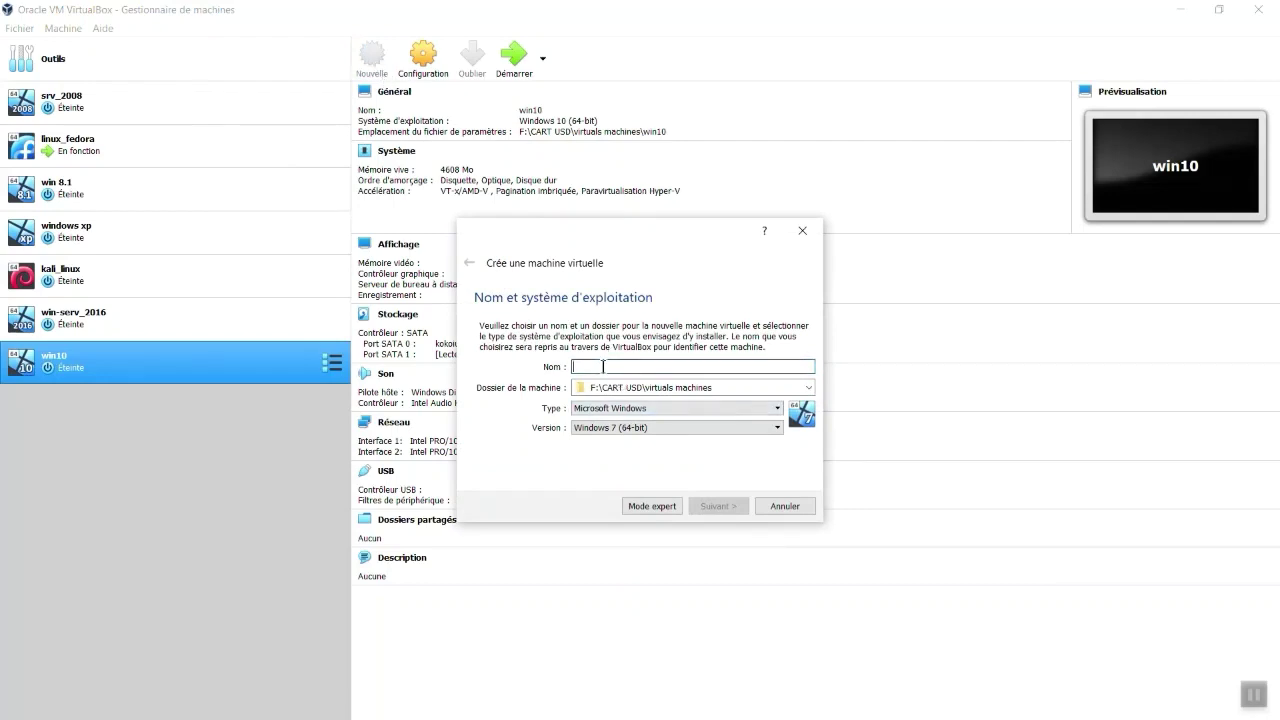
{"action": "type", "text": "linux1"}
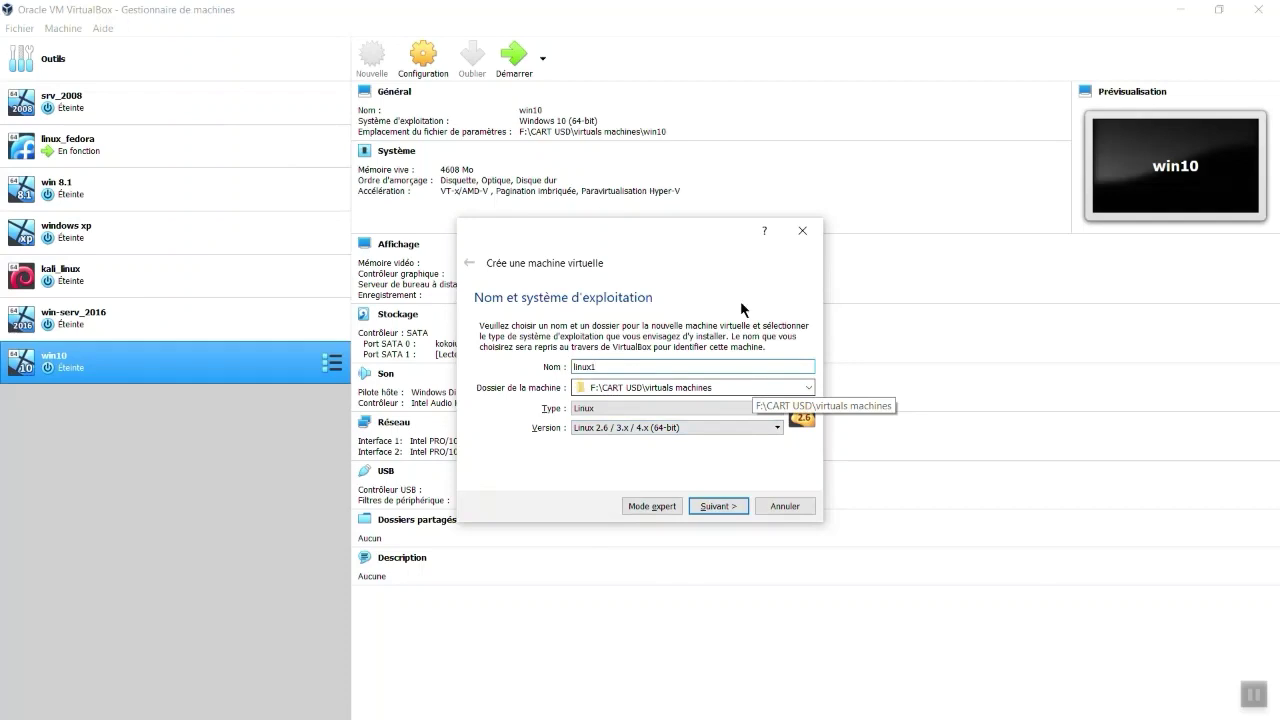
{"action": "left_click", "coordinate": [782, 503]}
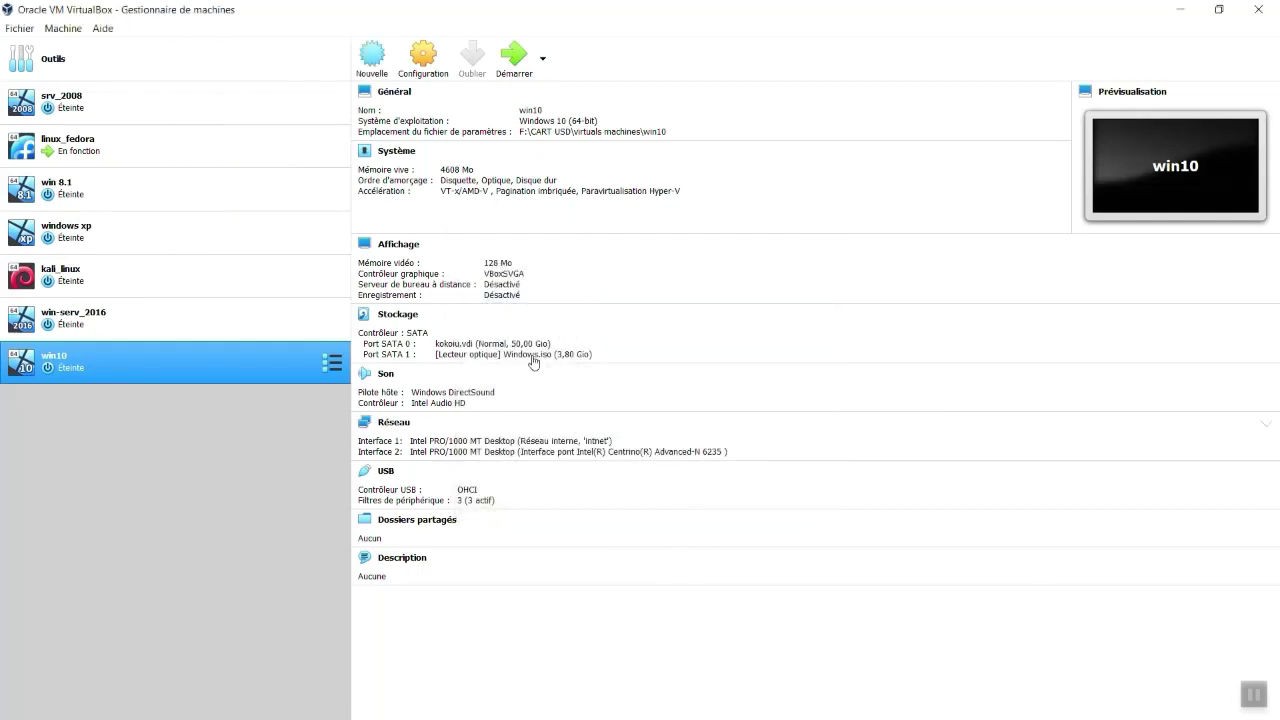
Check the default machine folder in the general preferences and leave the settings without changes
{"action": "left_click", "coordinate": [20, 28]}
{"action": "left_click", "coordinate": [53, 50]}
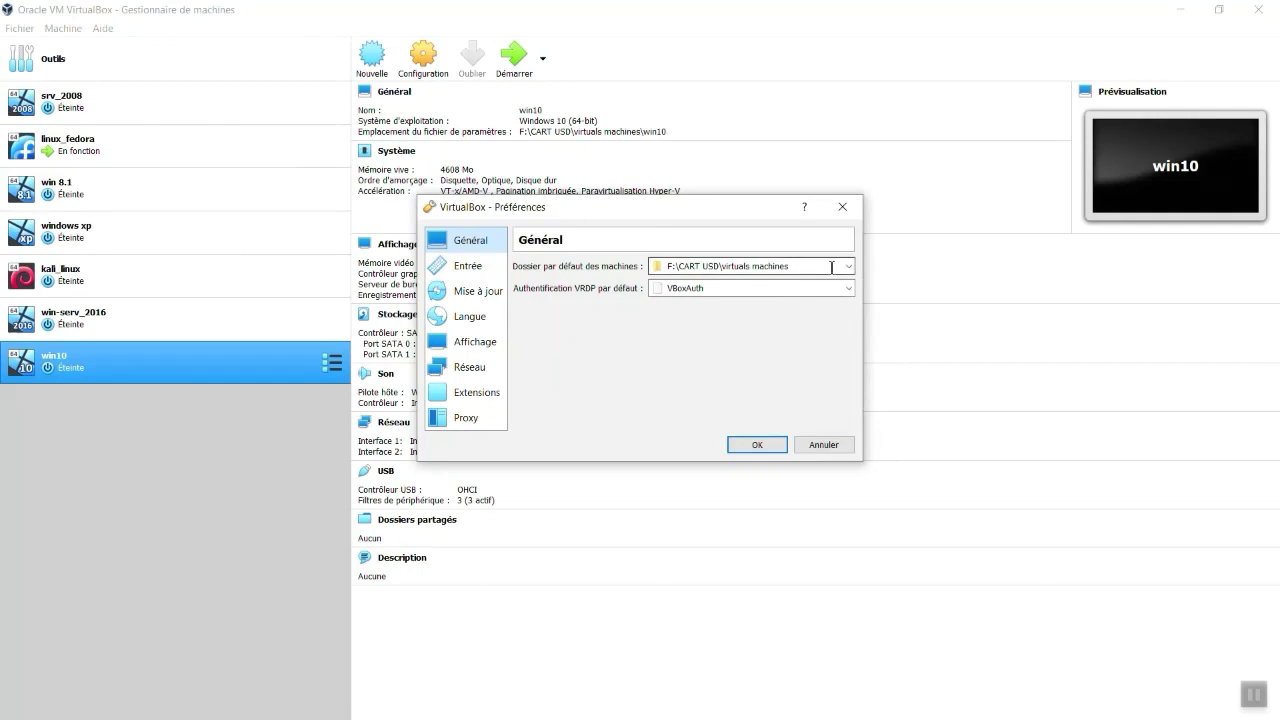
{"action": "left_click", "coordinate": [822, 446]}
Start a new virtual machine named linux, type Linux 2.6 / 3.x / 4.x (64-bit), with 3843 MB of memory
{"action": "left_click", "coordinate": [371, 57]}
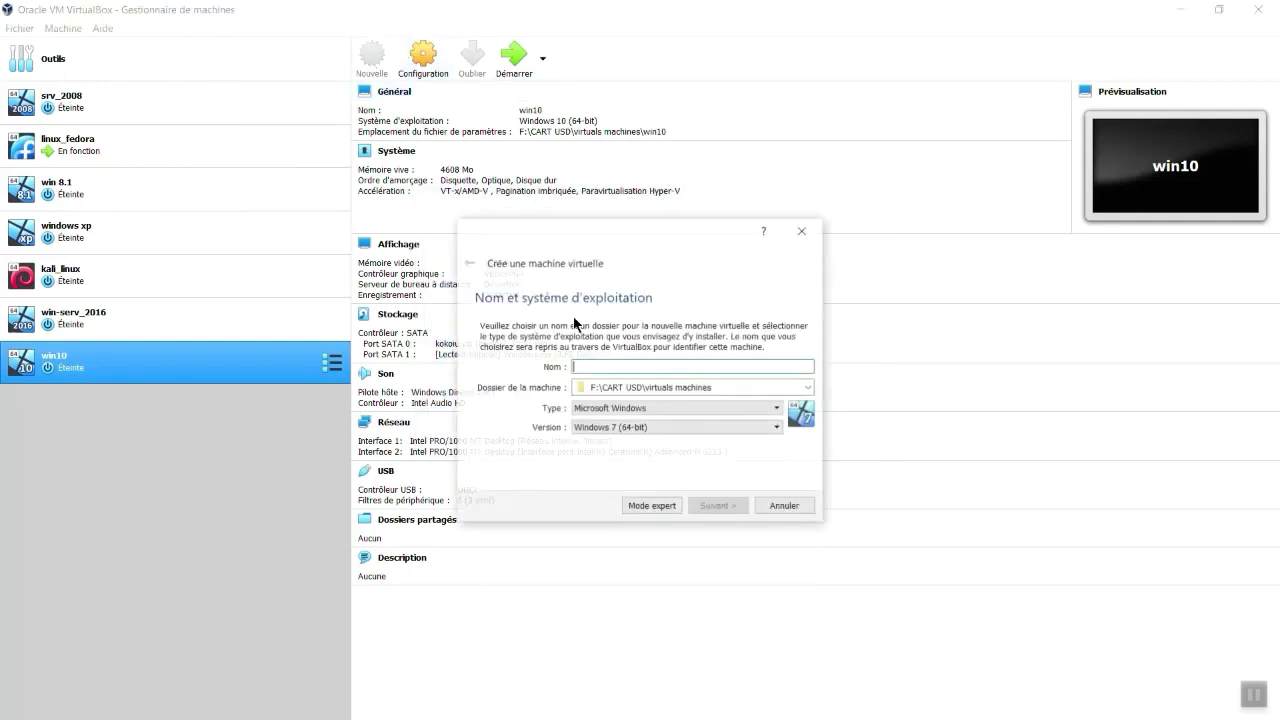
{"action": "type", "text": "lin"}
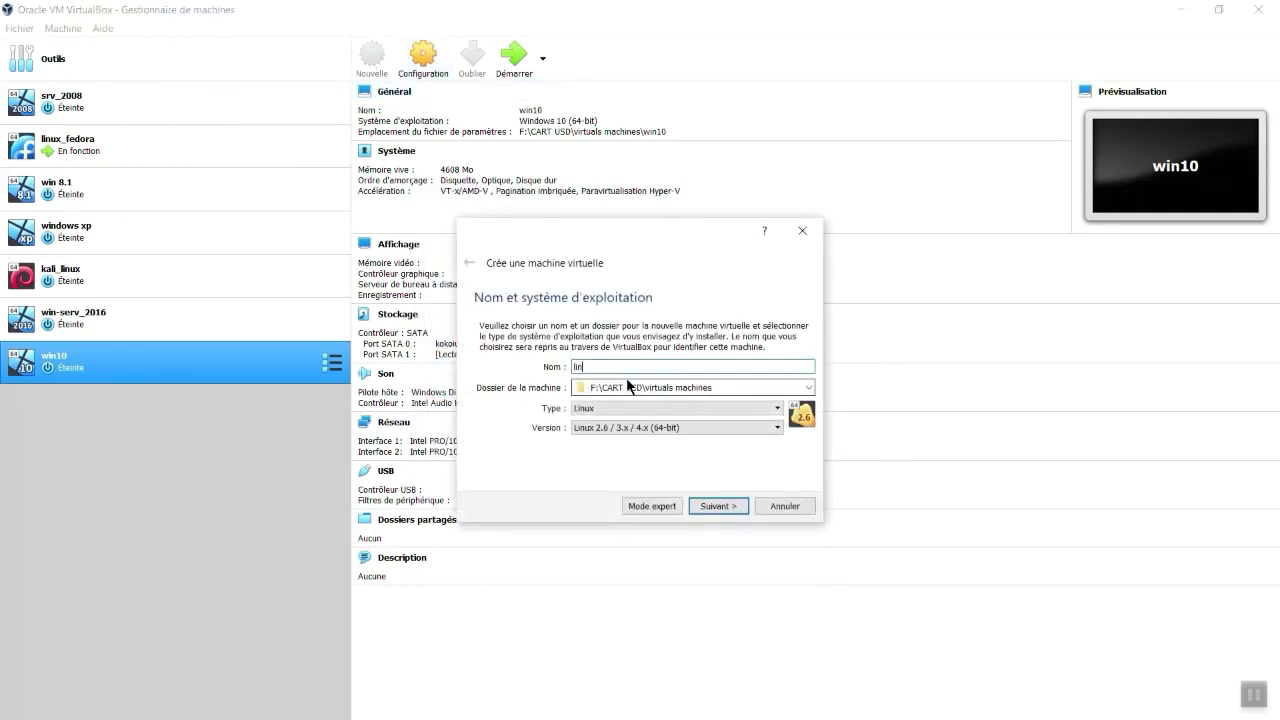
{"action": "type", "text": "ux"}
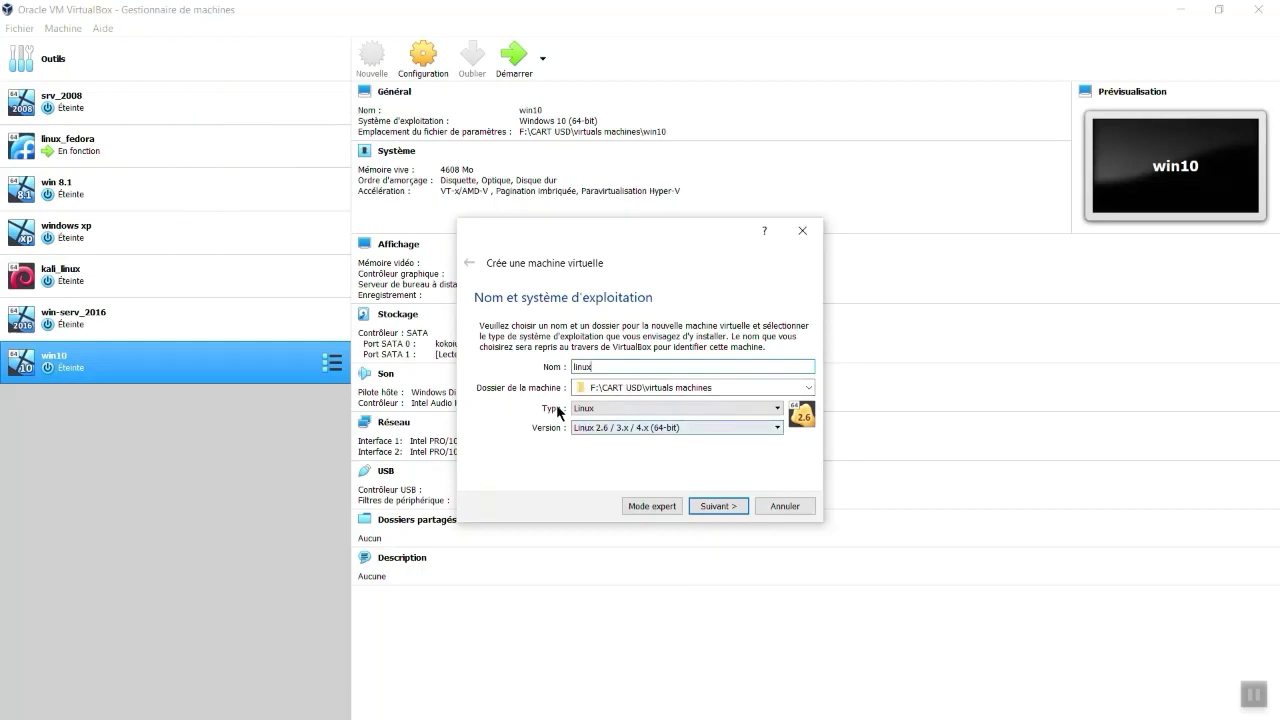
{"action": "left_click", "coordinate": [716, 506]}
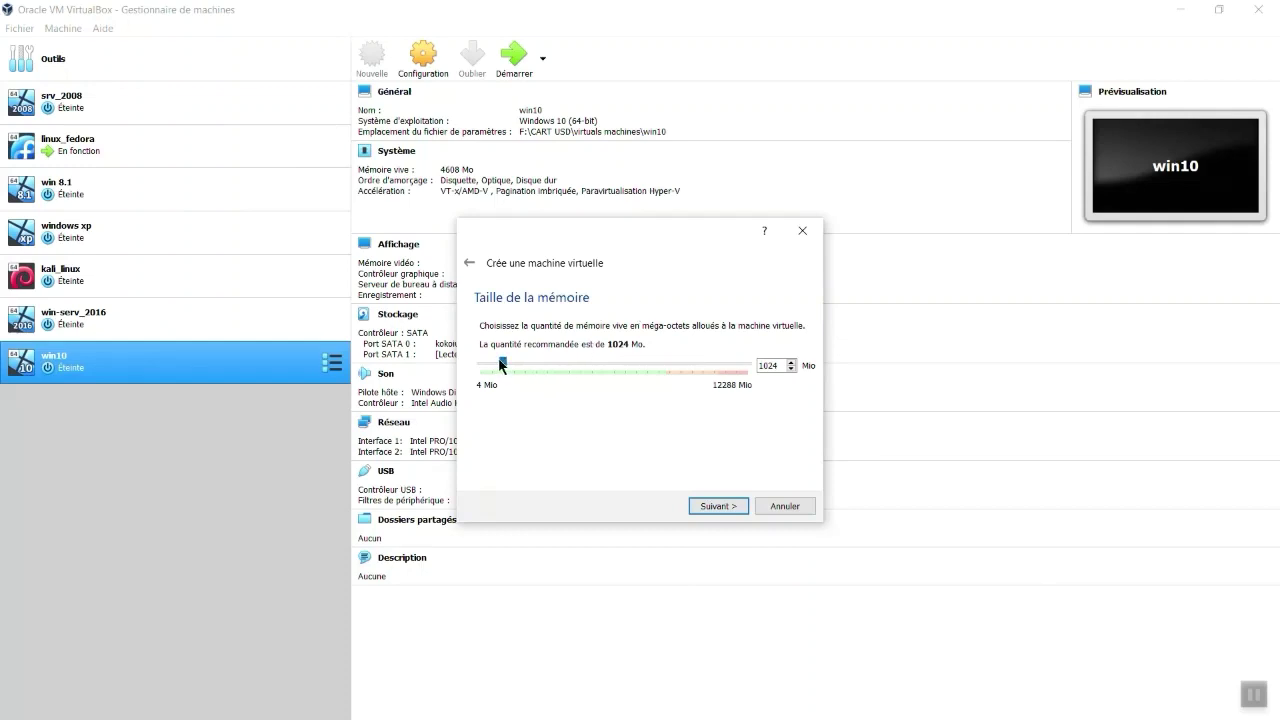
{"action": "left_click_drag", "start_coordinate": [500, 362], "coordinate": [553, 365]}
{"action": "left_click_drag", "start_coordinate": [567, 365], "coordinate": [567, 365]}
{"action": "left_click", "coordinate": [712, 505]}
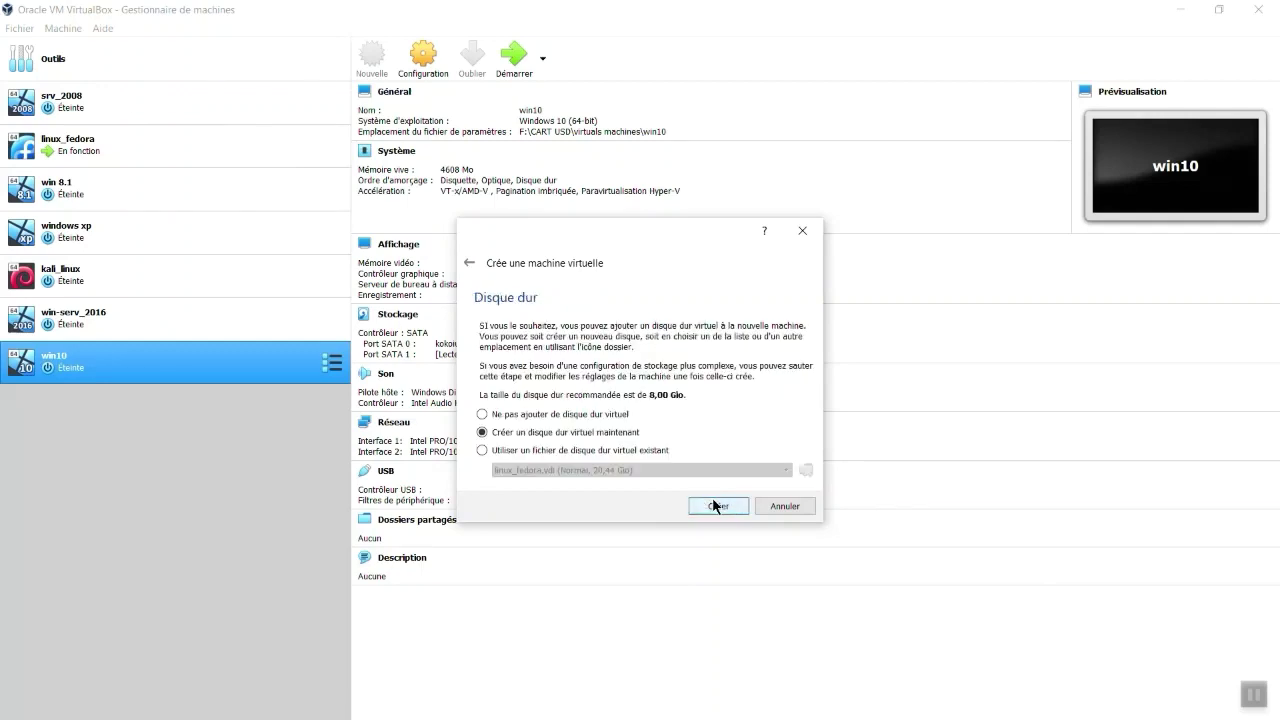
{"action": "left_click", "coordinate": [547, 451]}
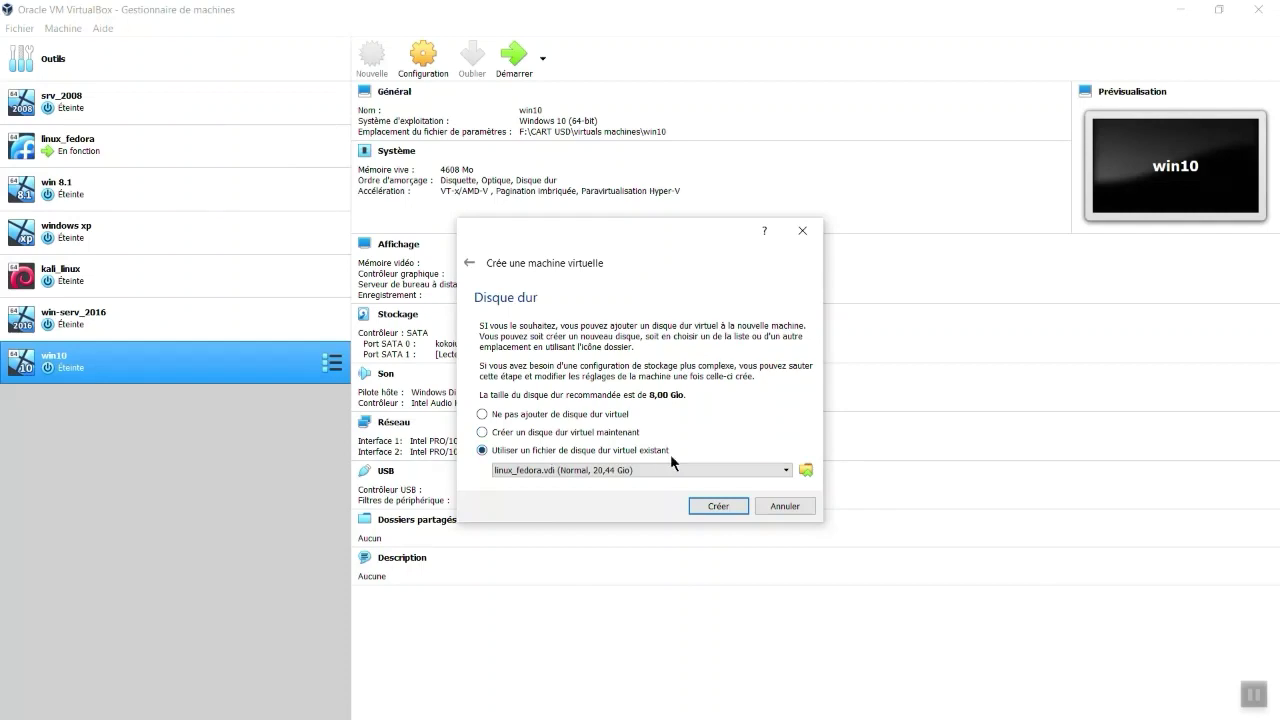
{"action": "left_click", "coordinate": [806, 470]}
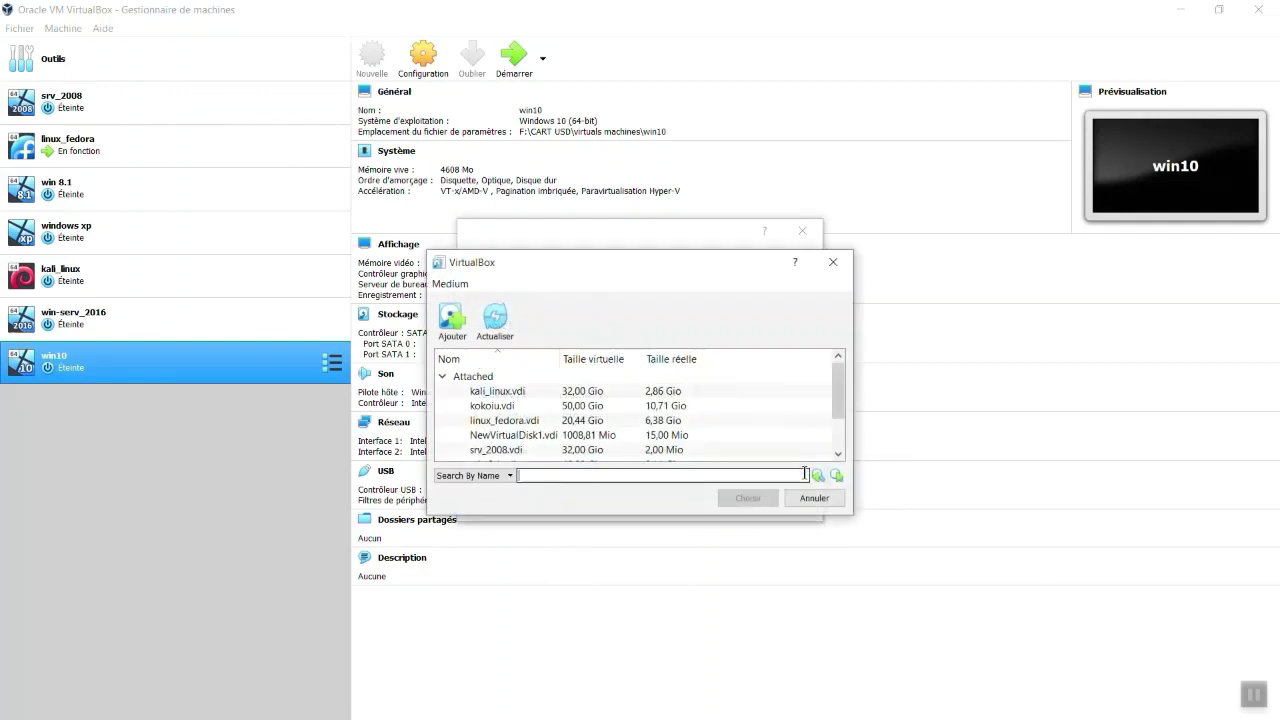
{"action": "left_click", "coordinate": [578, 393]}
{"action": "left_click", "coordinate": [580, 410]}
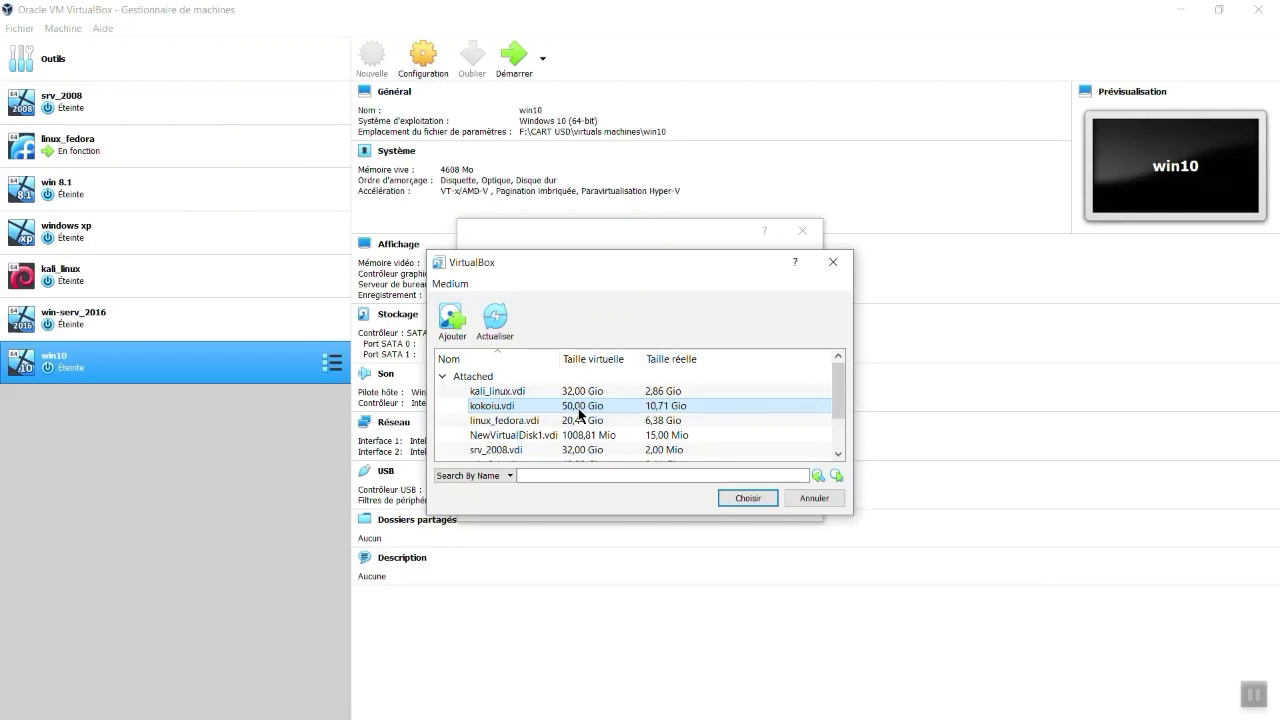
{"action": "left_click", "coordinate": [812, 500]}
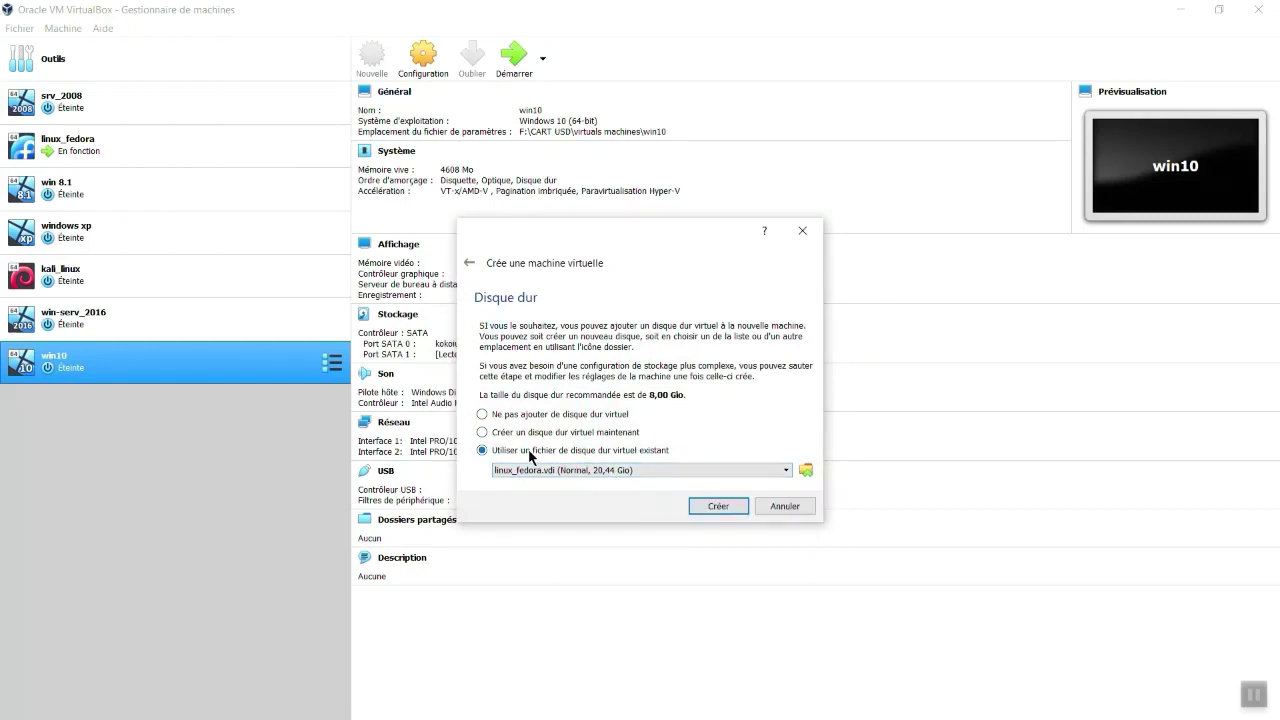
{"action": "left_click", "coordinate": [495, 433]}
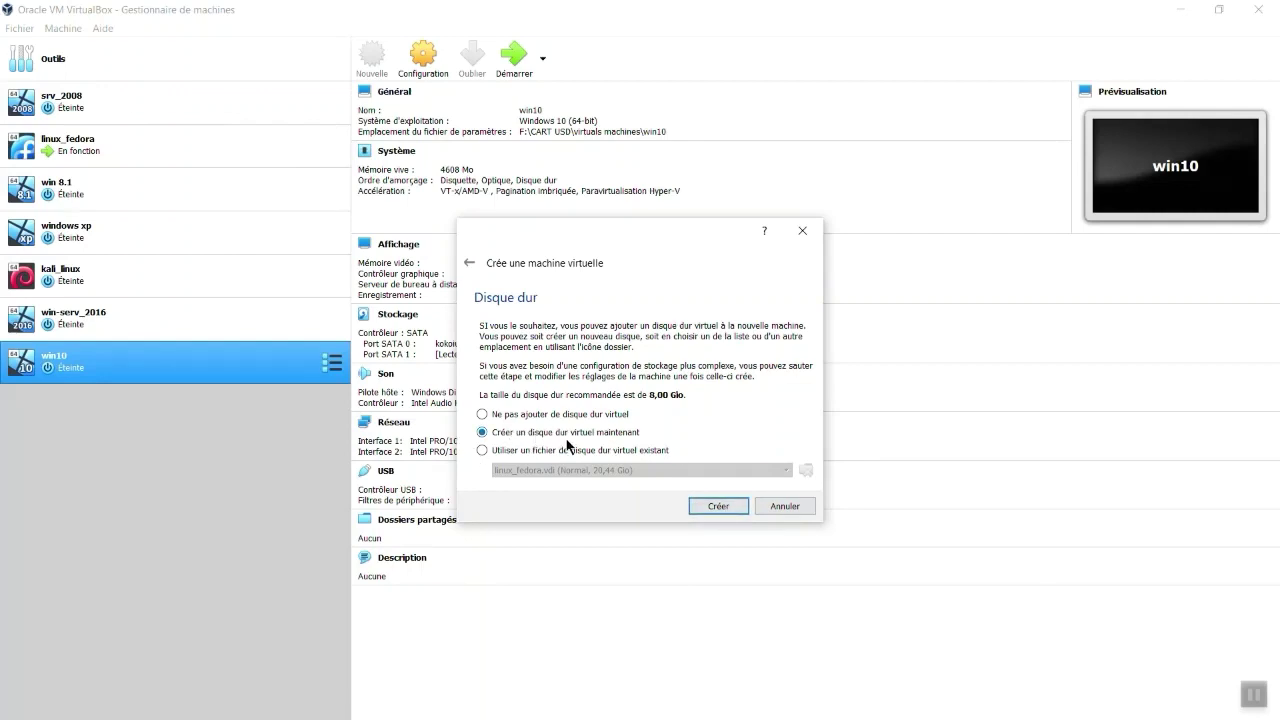
Create a dynamically allocated 8 GB VDI hard disk, linux.vdi, for the new machine and finish creating it
{"action": "left_click", "coordinate": [710, 510]}
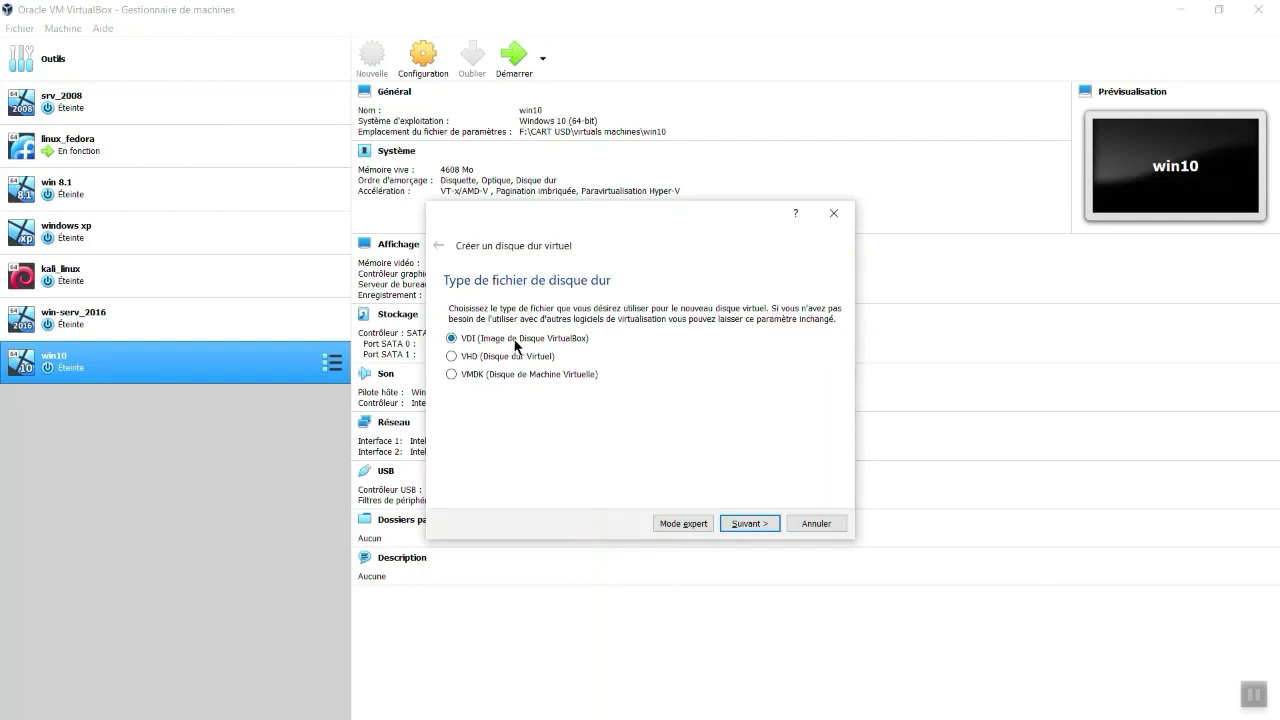
{"action": "left_click", "coordinate": [747, 524]}
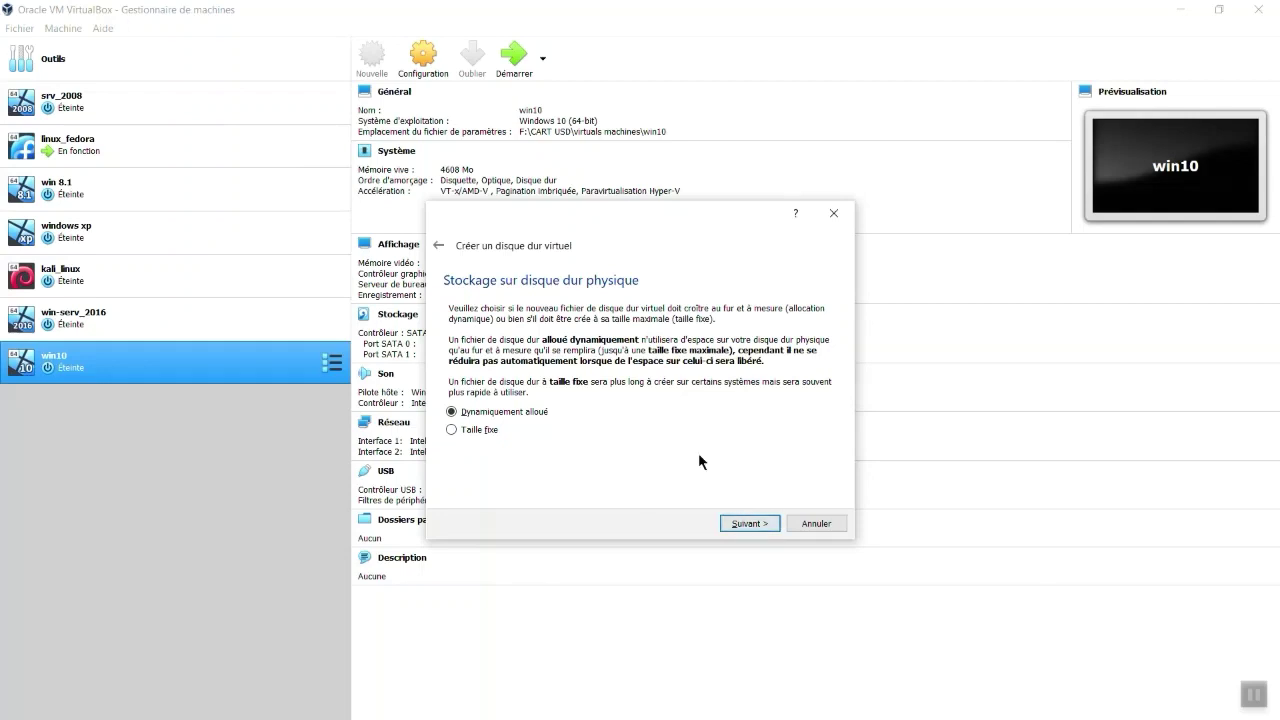
{"action": "left_click", "coordinate": [749, 524]}
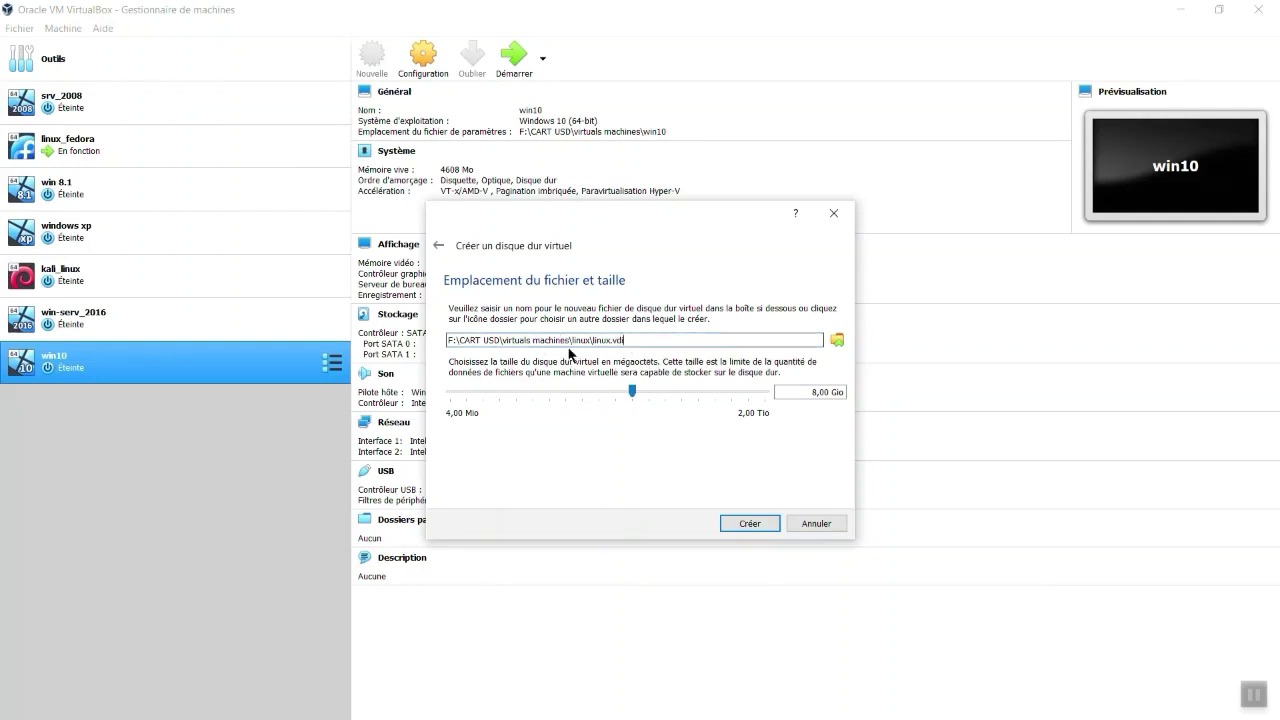
{"action": "left_click", "coordinate": [631, 393]}
{"action": "mouse_move", "coordinate": [663, 397]}
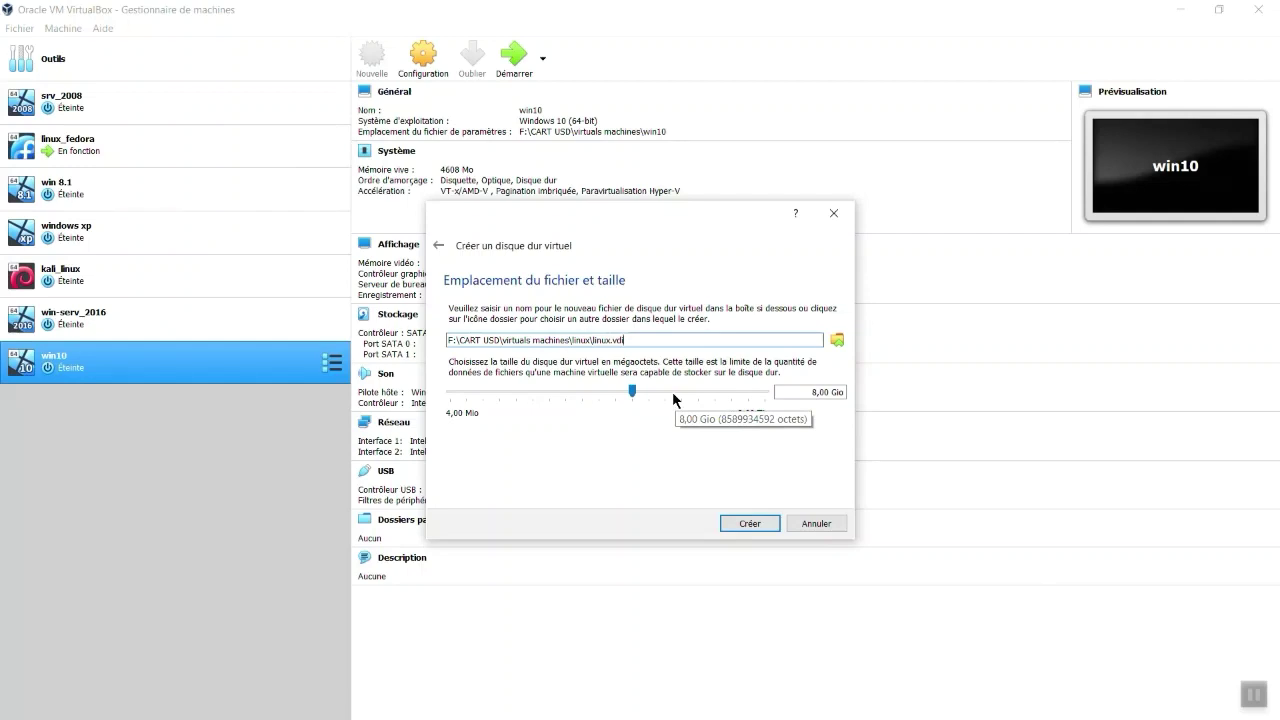
{"action": "left_click", "coordinate": [749, 524]}
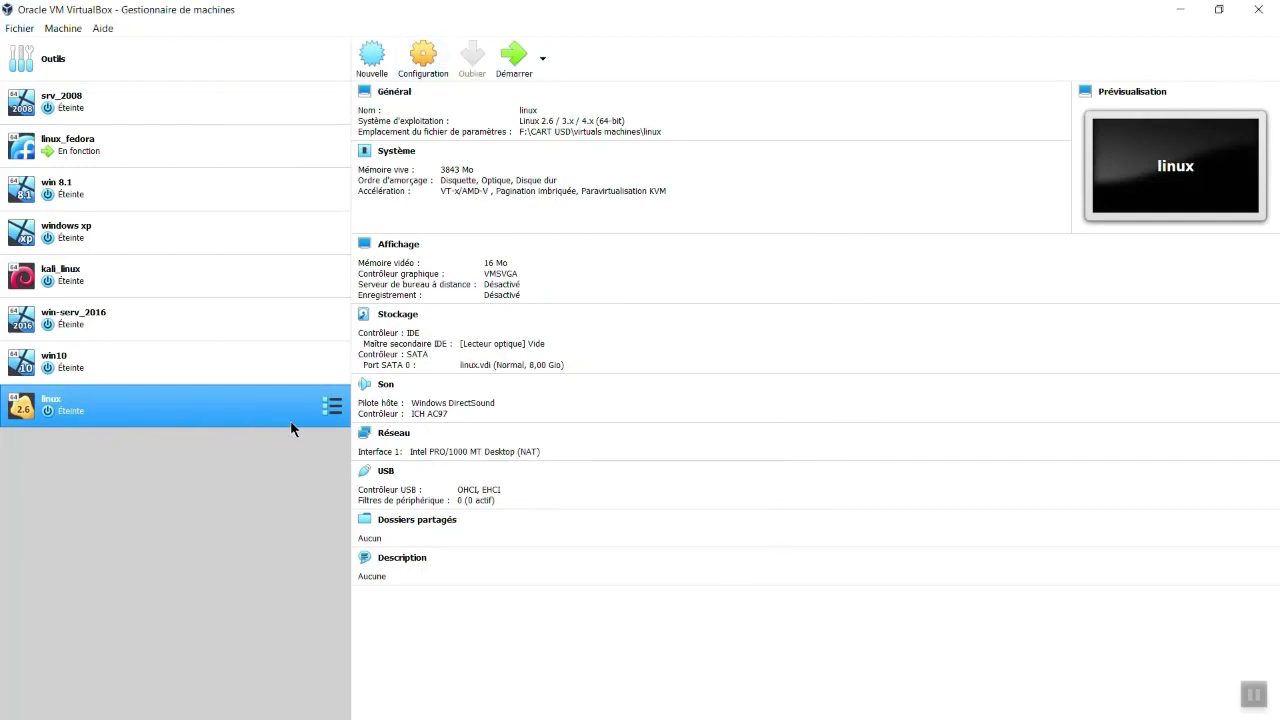
Open the settings of the linux machine and set its shared clipboard to Bidirectionnel
{"action": "left_click", "coordinate": [422, 55]}
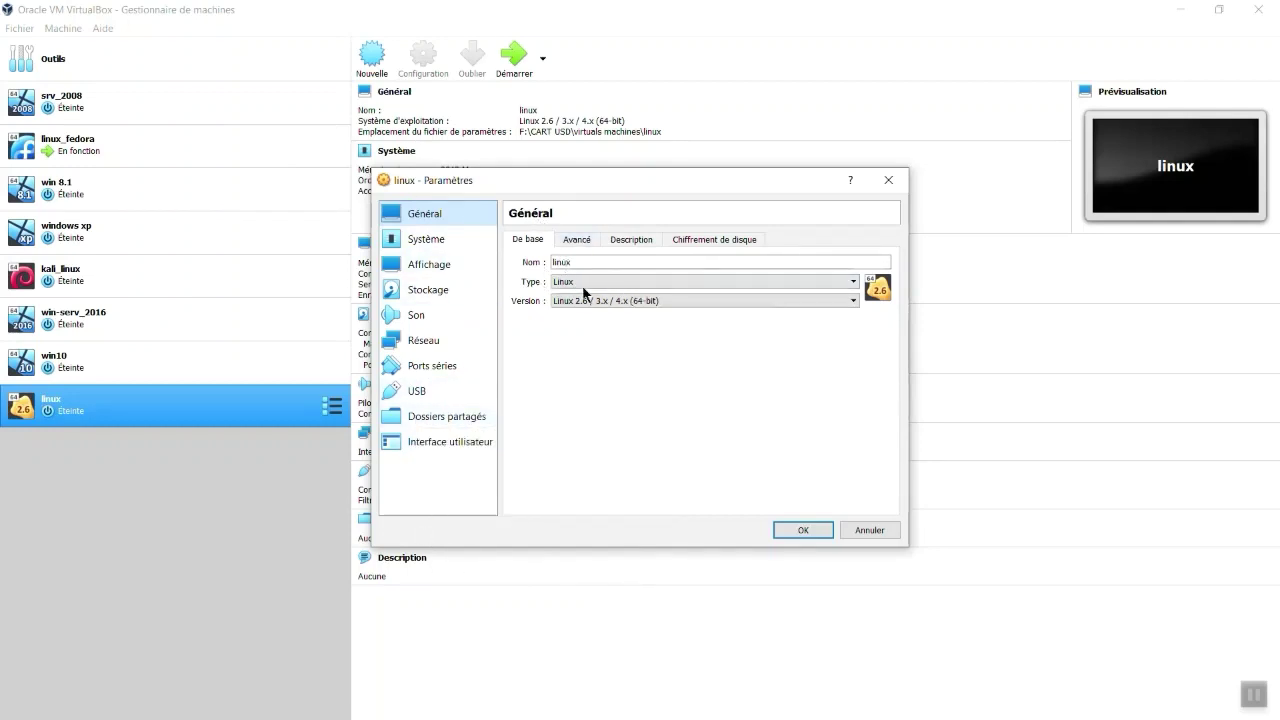
{"action": "left_click", "coordinate": [575, 242]}
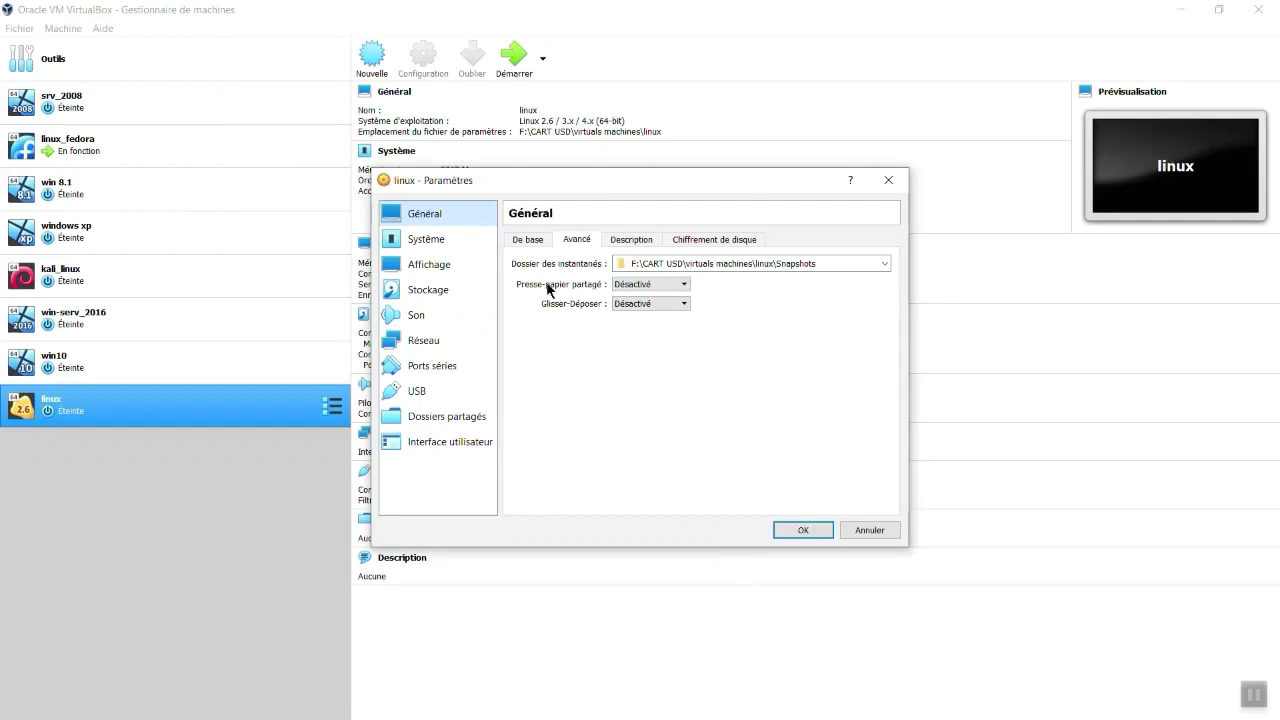
{"action": "left_click", "coordinate": [643, 287]}
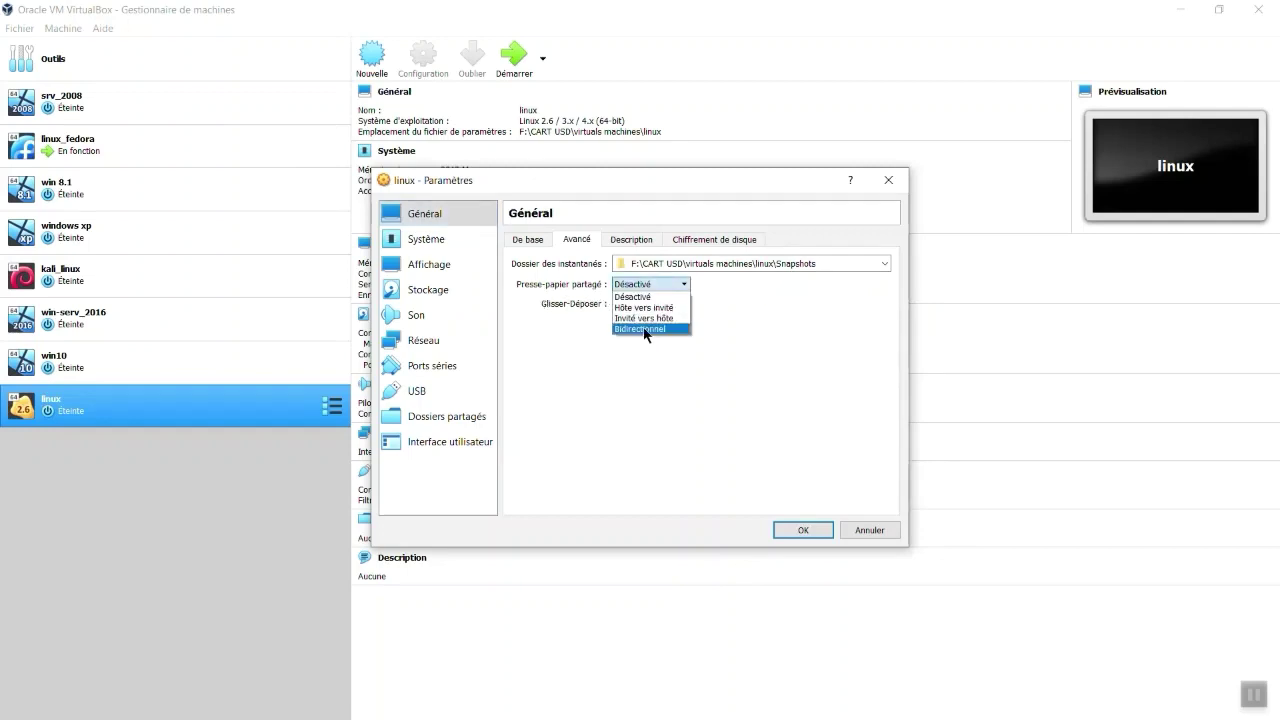
{"action": "left_click", "coordinate": [645, 328]}
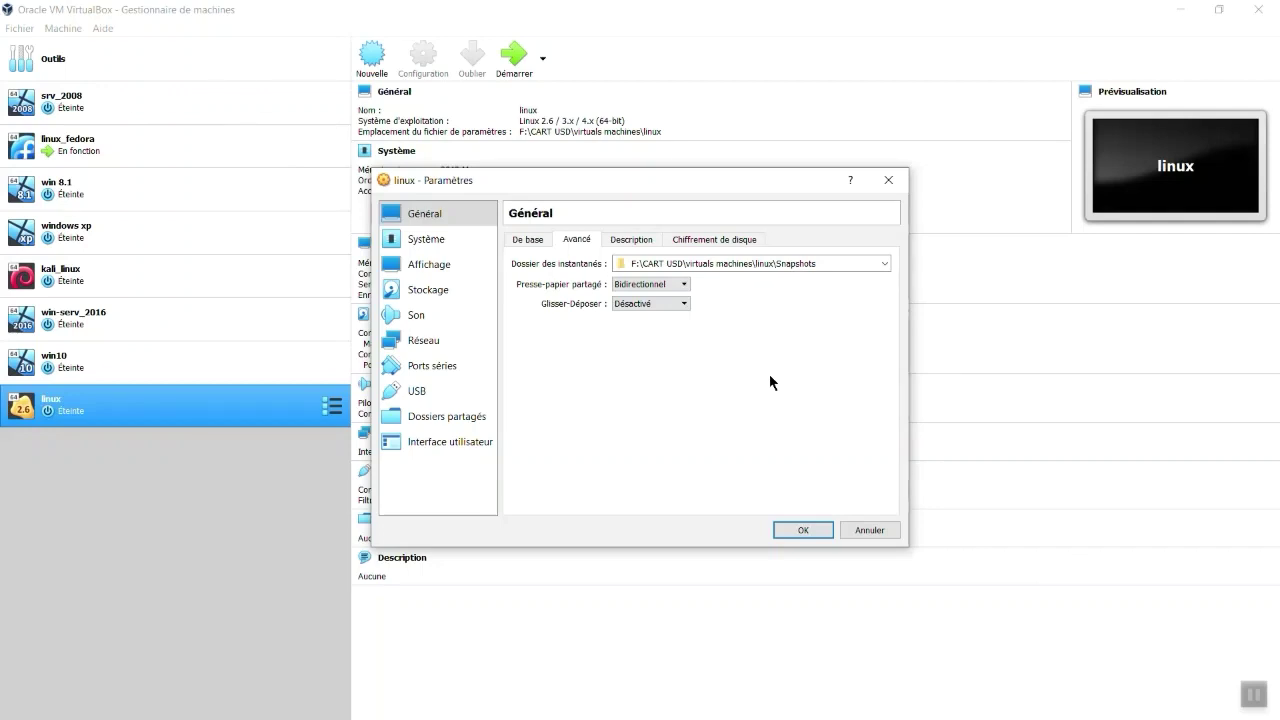
{"action": "left_click", "coordinate": [665, 286]}
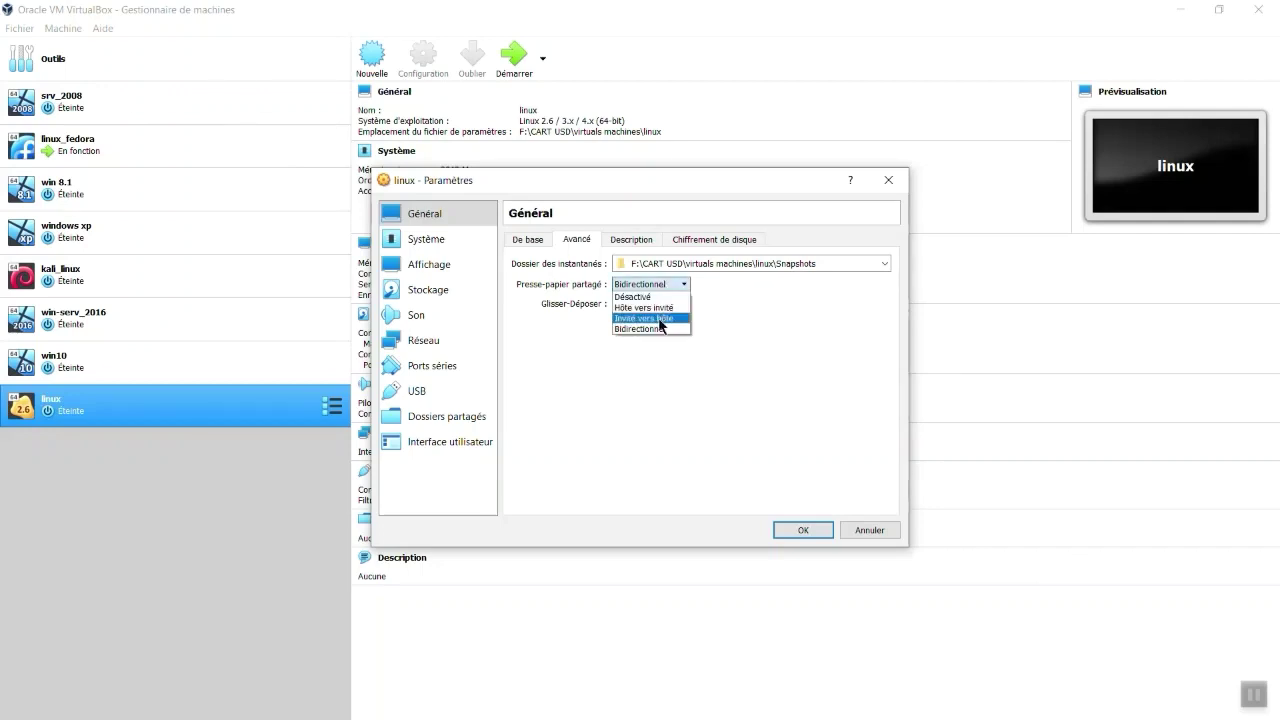
{"action": "left_click", "coordinate": [635, 329]}
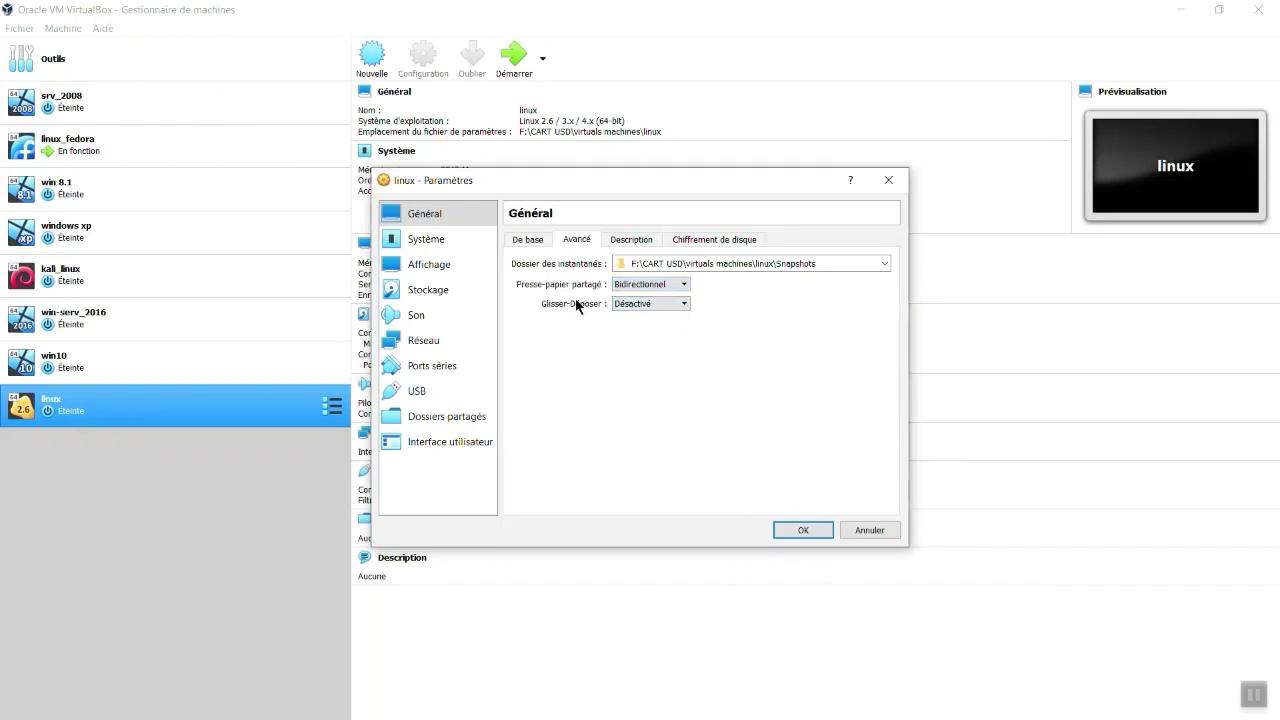
Check the drag-and-drop choices, the description and the disk encryption settings of the linux machine
{"action": "left_click", "coordinate": [659, 302]}
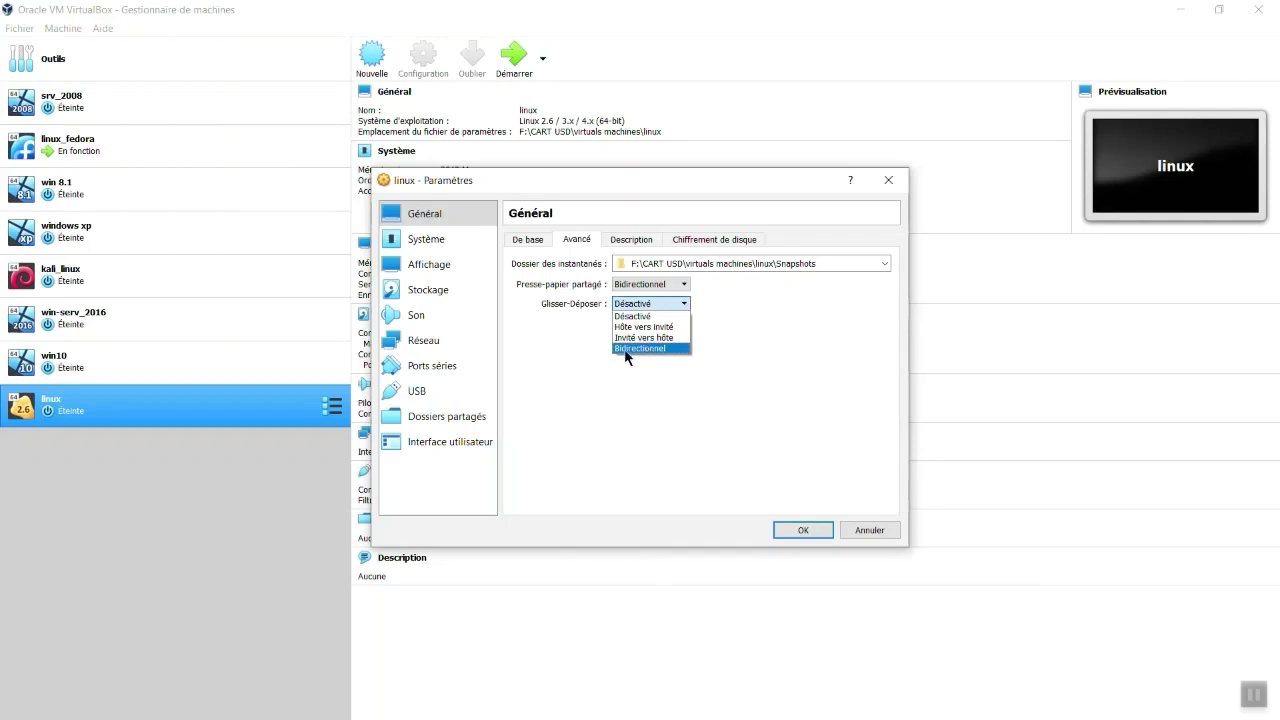
{"action": "left_click", "coordinate": [548, 345]}
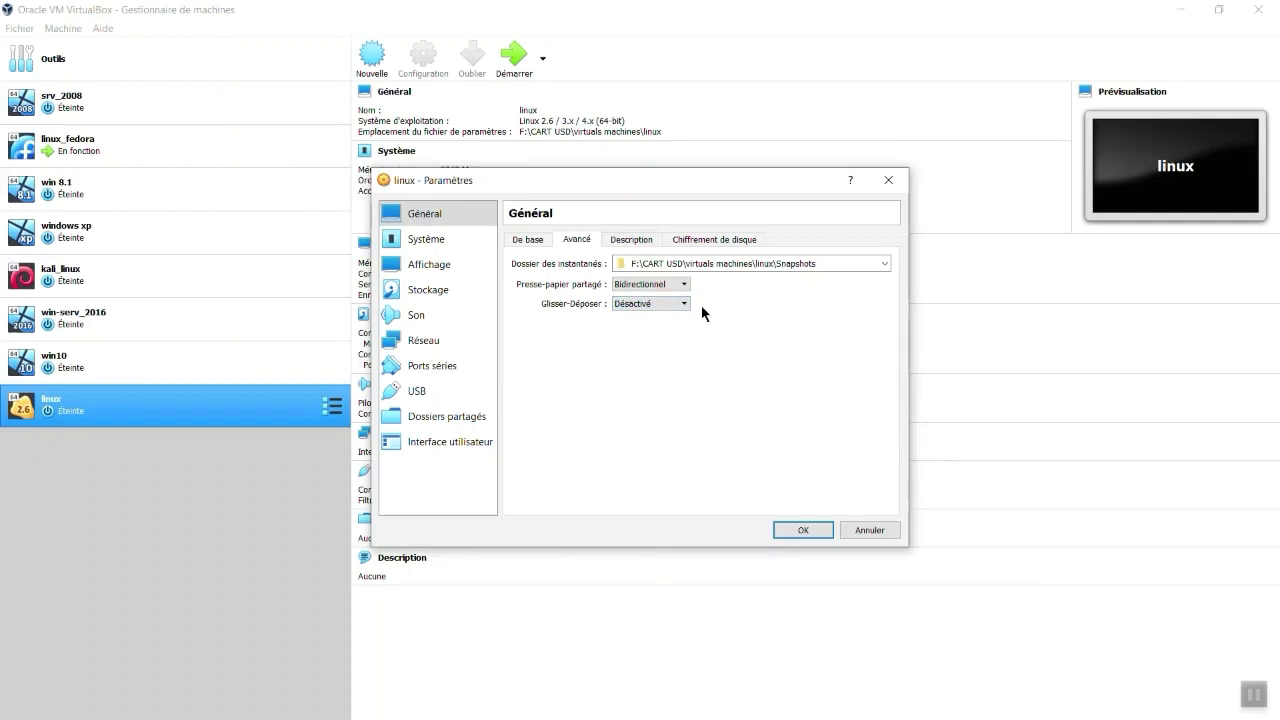
{"action": "left_click", "coordinate": [630, 242]}
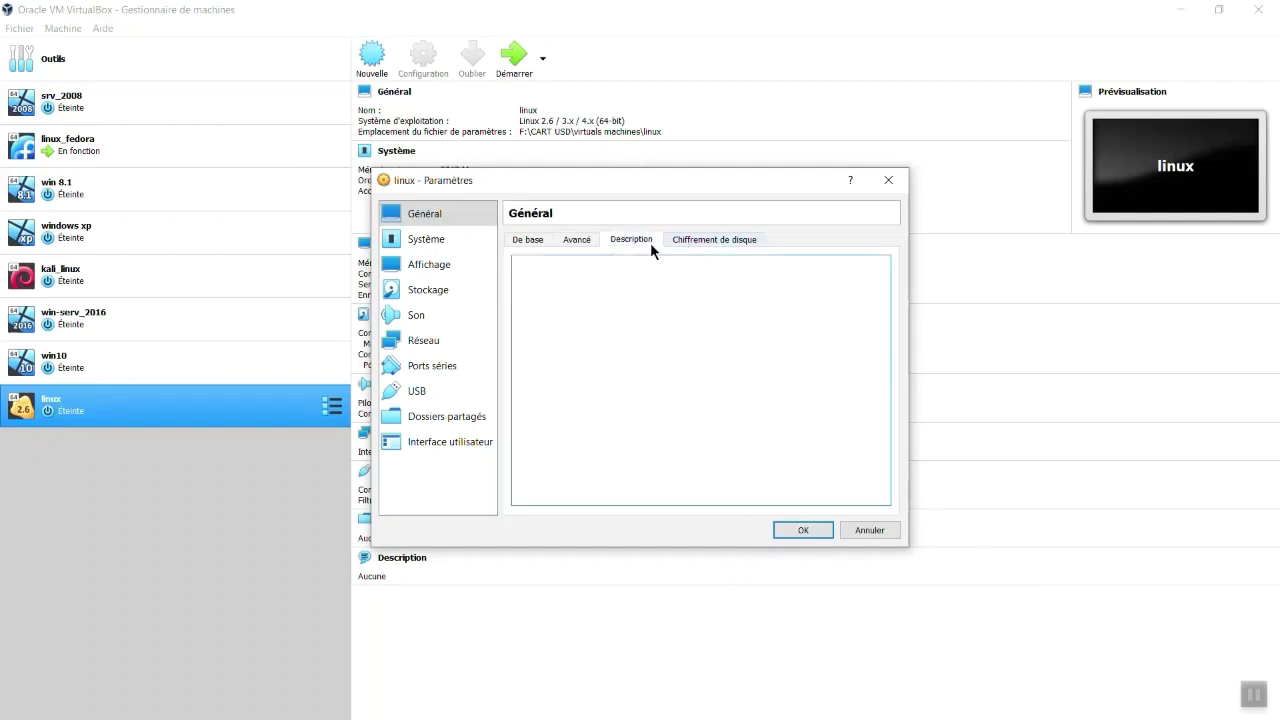
{"action": "left_click", "coordinate": [725, 244]}
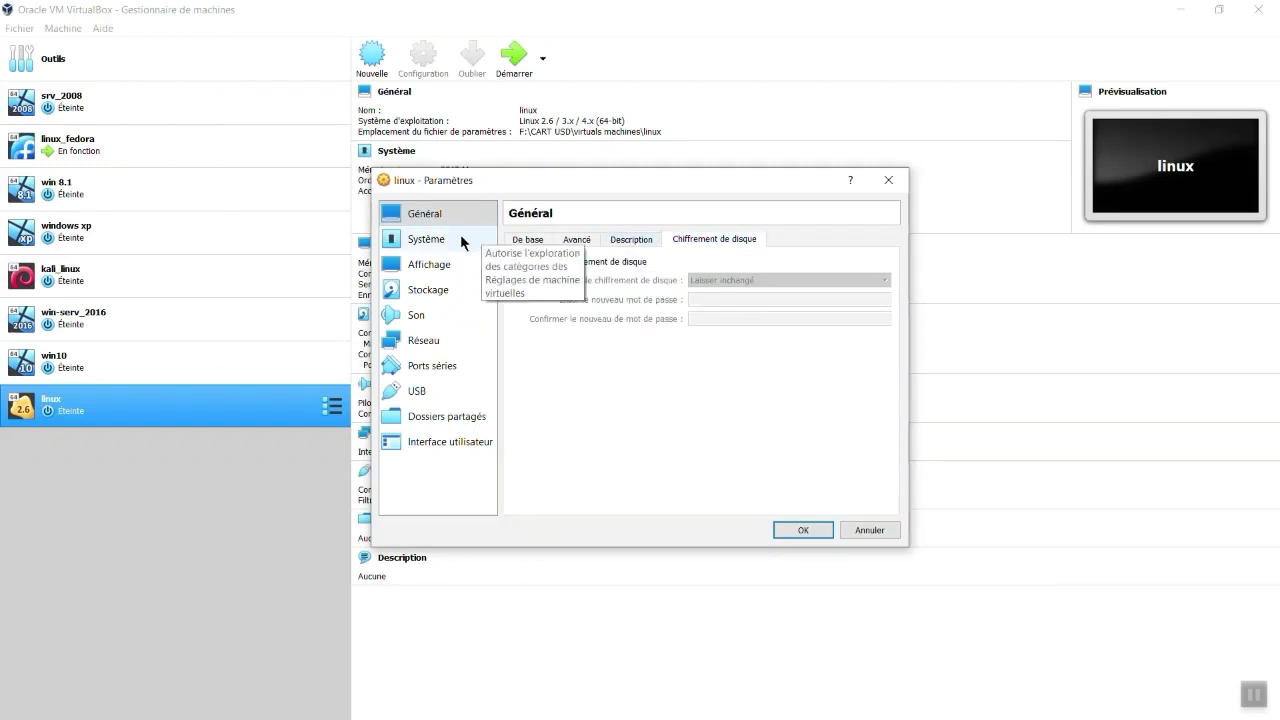
Disable Disquette and enable Réseau as boot devices, ordering them Optique, Disque dur, Réseau, Disquette
{"action": "left_click", "coordinate": [434, 247]}
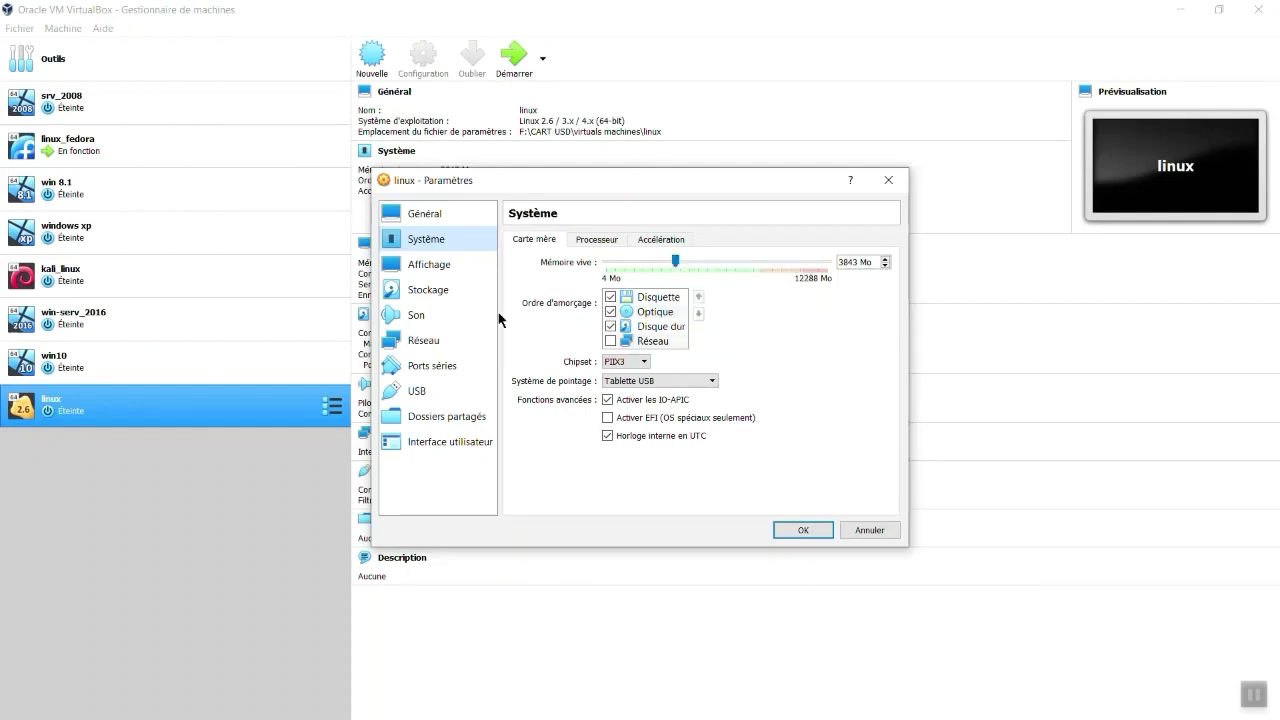
{"action": "left_click", "coordinate": [609, 297]}
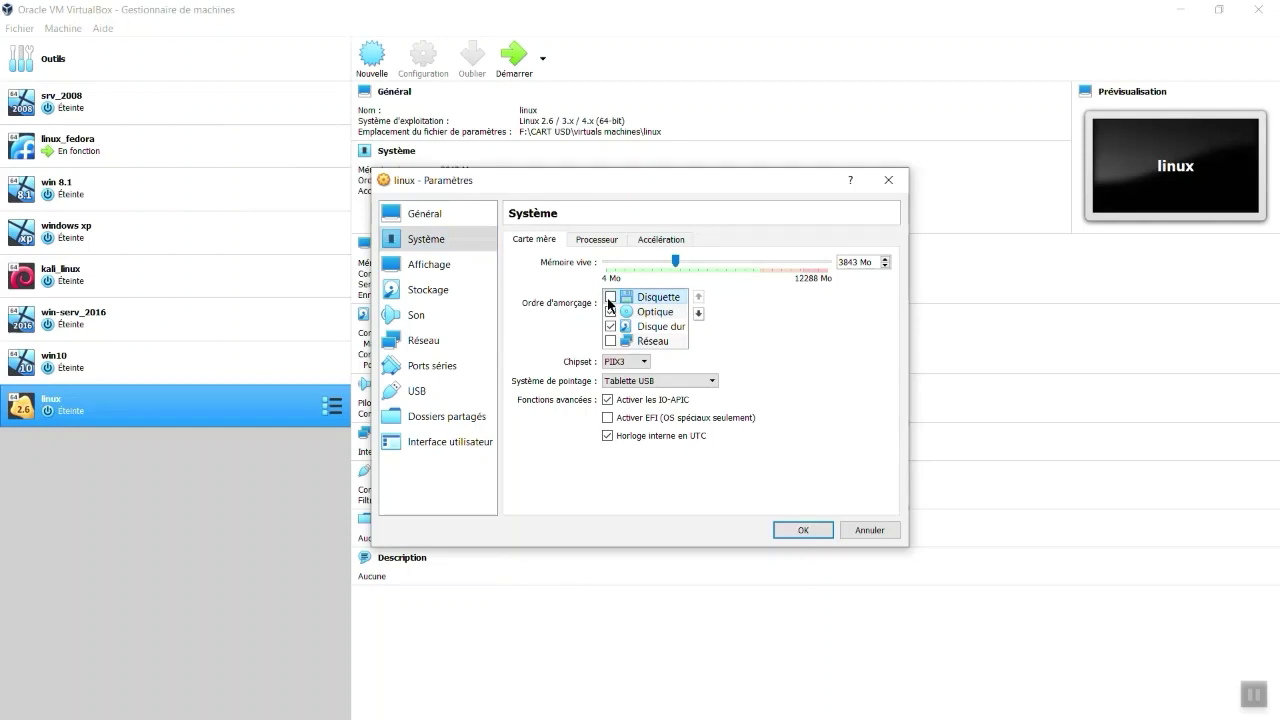
{"action": "left_click", "coordinate": [699, 313]}
{"action": "left_click", "coordinate": [699, 314]}
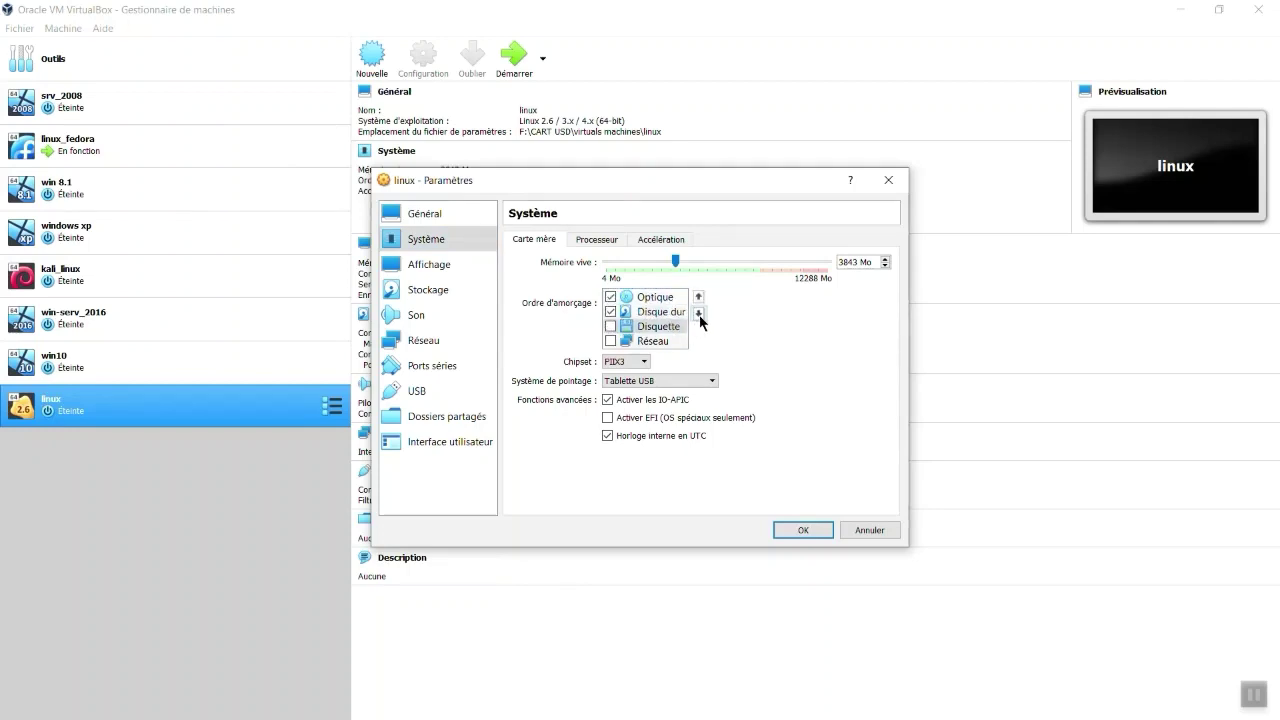
{"action": "left_click", "coordinate": [611, 341]}
{"action": "left_click", "coordinate": [699, 297]}
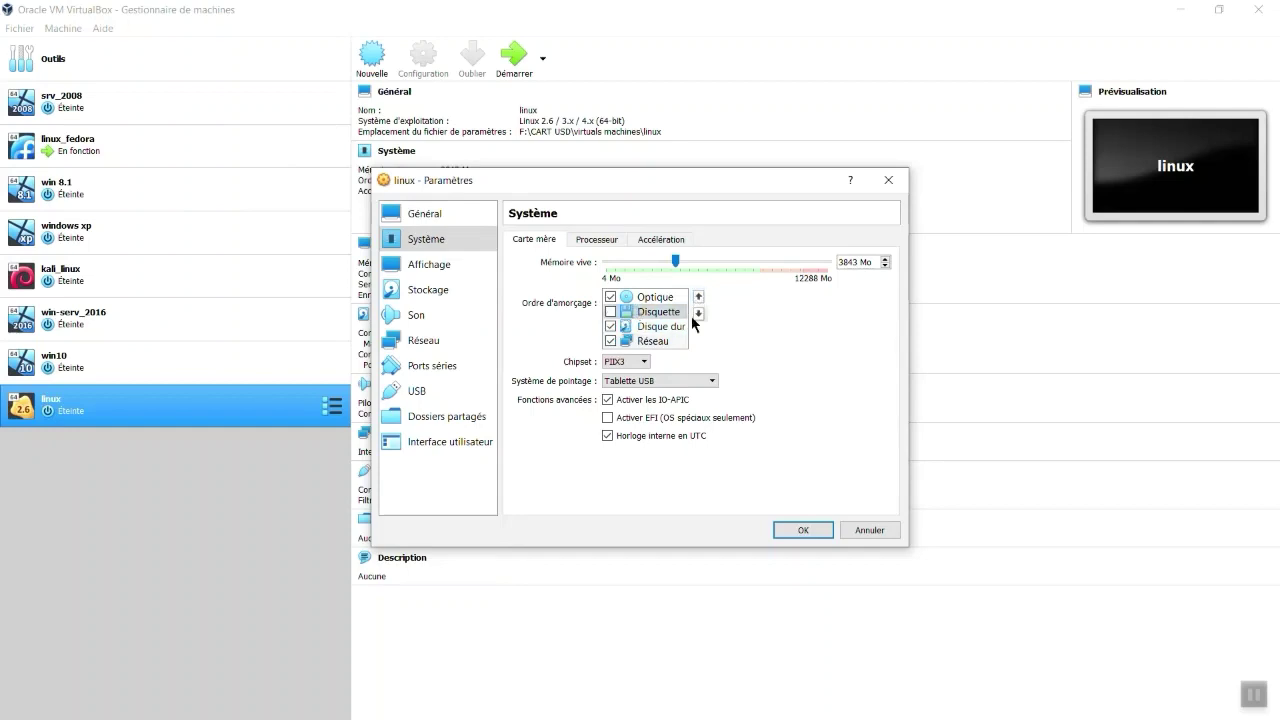
{"action": "left_click", "coordinate": [699, 313]}
{"action": "left_click", "coordinate": [699, 313]}
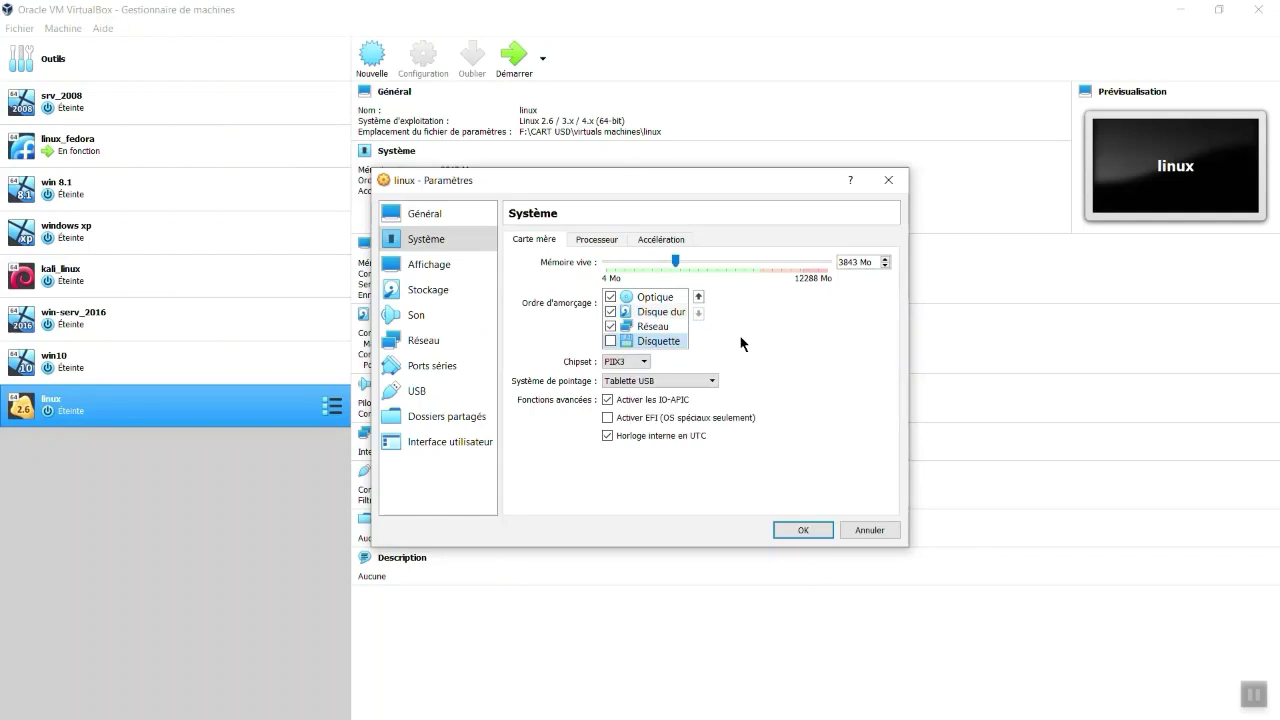
{"action": "left_click", "coordinate": [665, 311]}
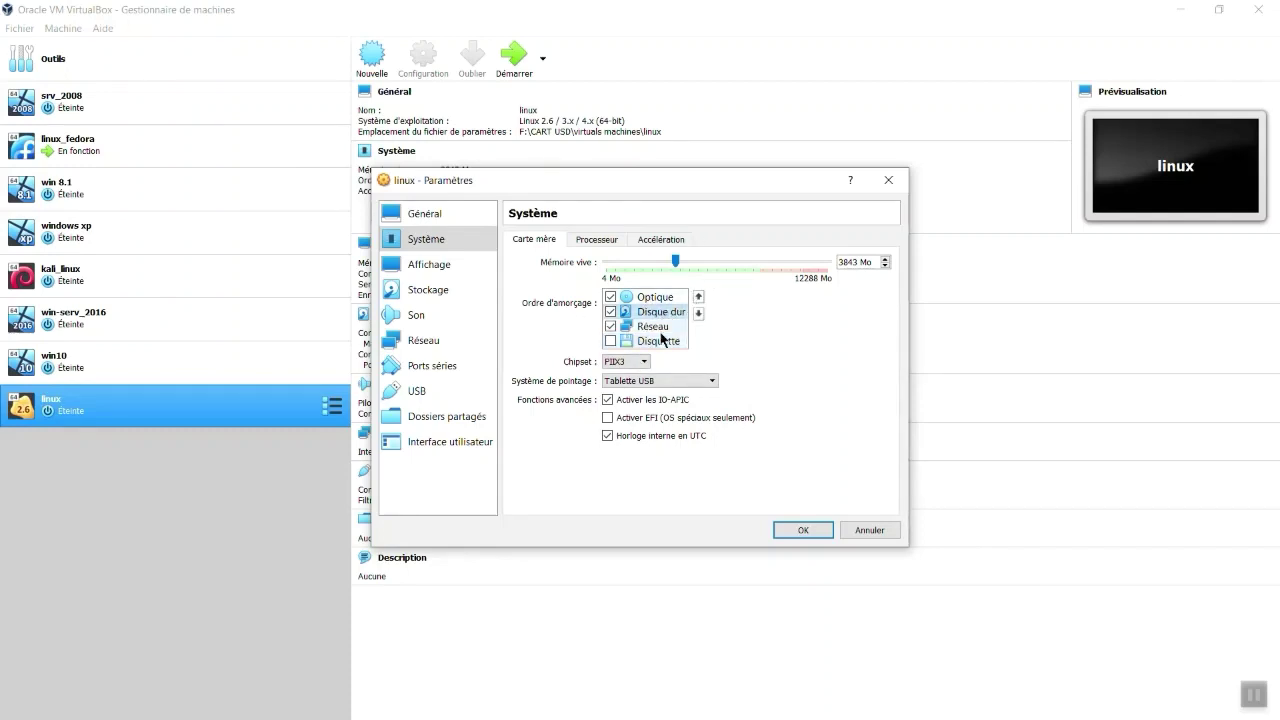
{"action": "left_click", "coordinate": [645, 297]}
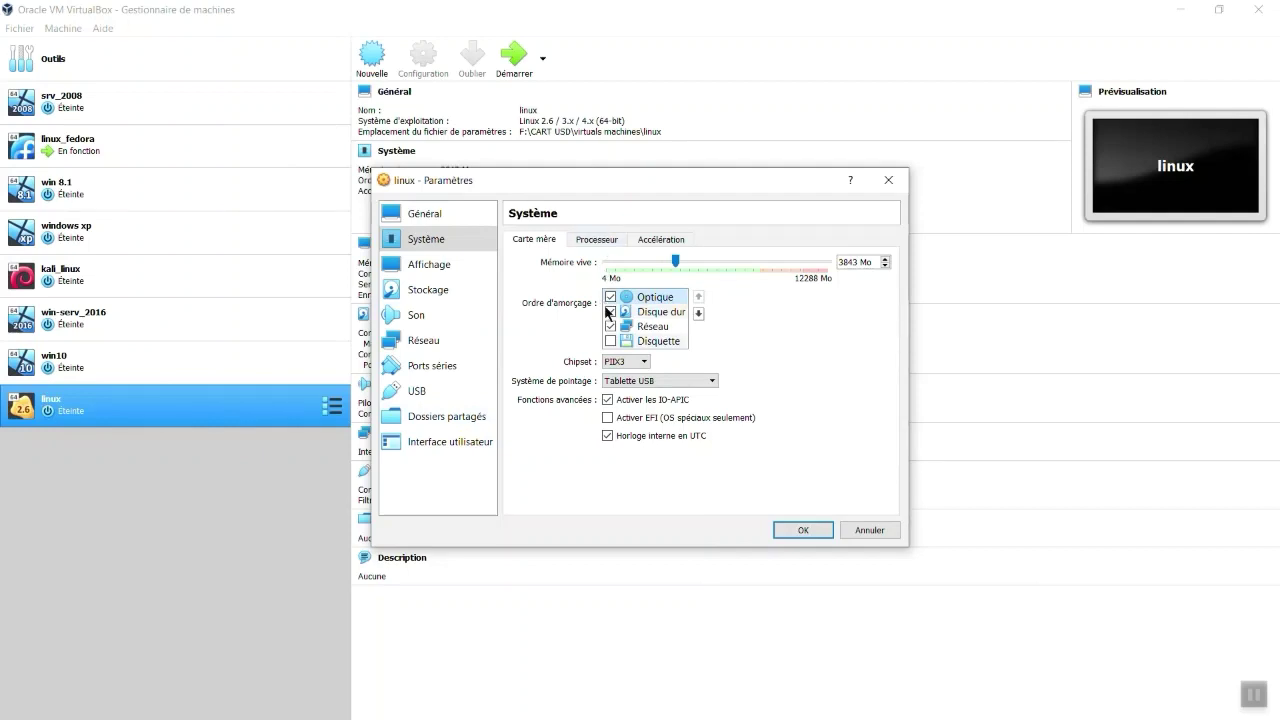
Review the machine's chipset choices, processor settings and hardware acceleration options
{"action": "left_click", "coordinate": [618, 368]}
{"action": "left_click", "coordinate": [612, 376]}
{"action": "left_click", "coordinate": [591, 240]}
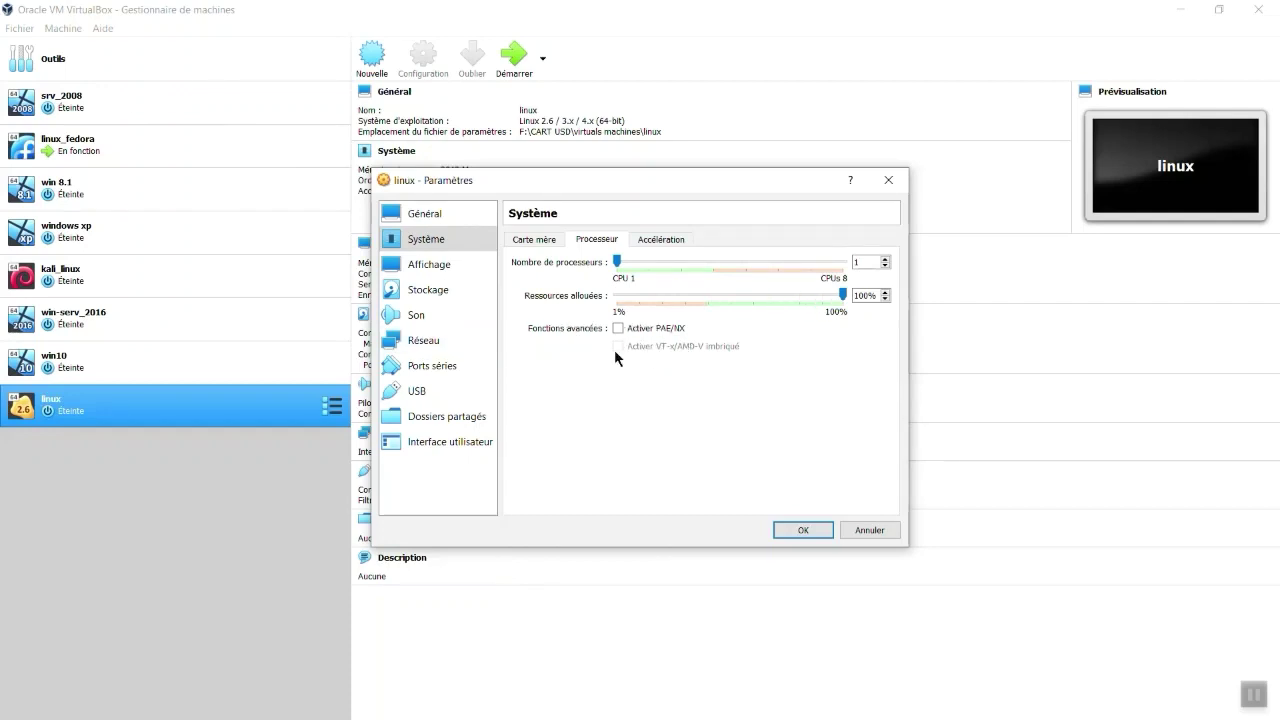
{"action": "left_click", "coordinate": [659, 241]}
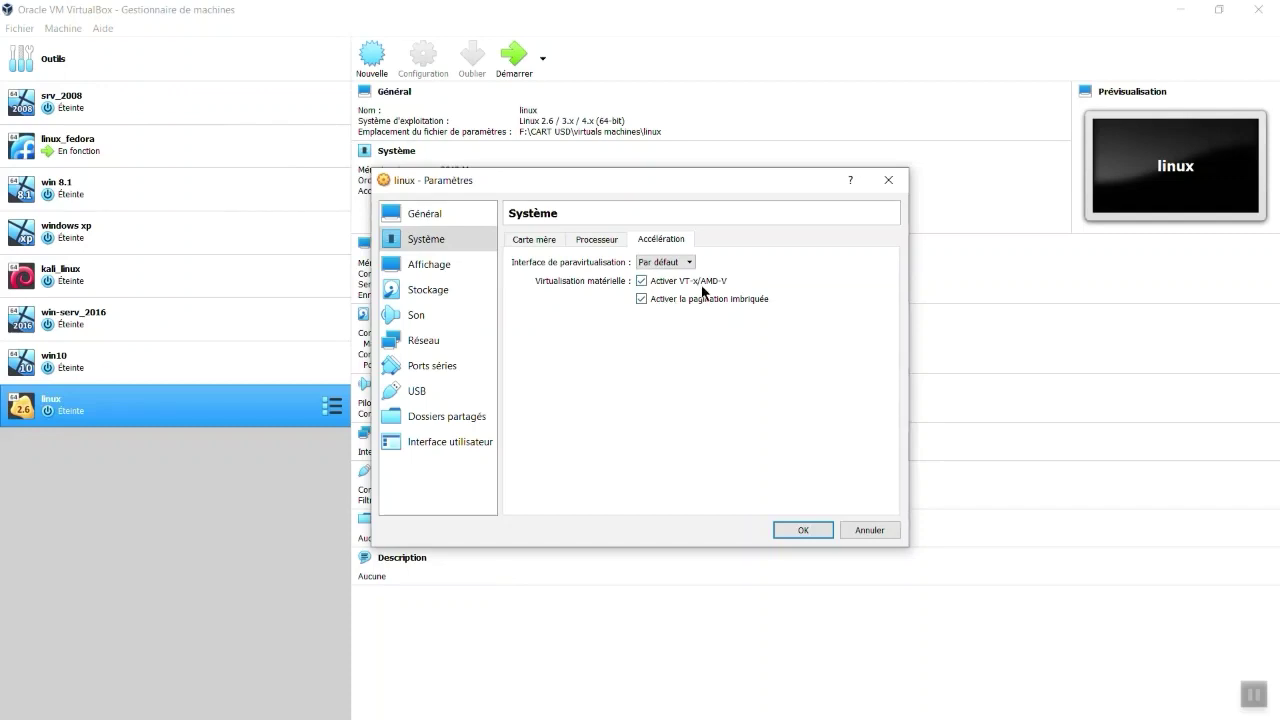
{"action": "mouse_move", "coordinate": [703, 291]}
Review the display settings, covering remote desktop, recording, screen and the graphics controller choices
{"action": "left_click", "coordinate": [435, 266]}
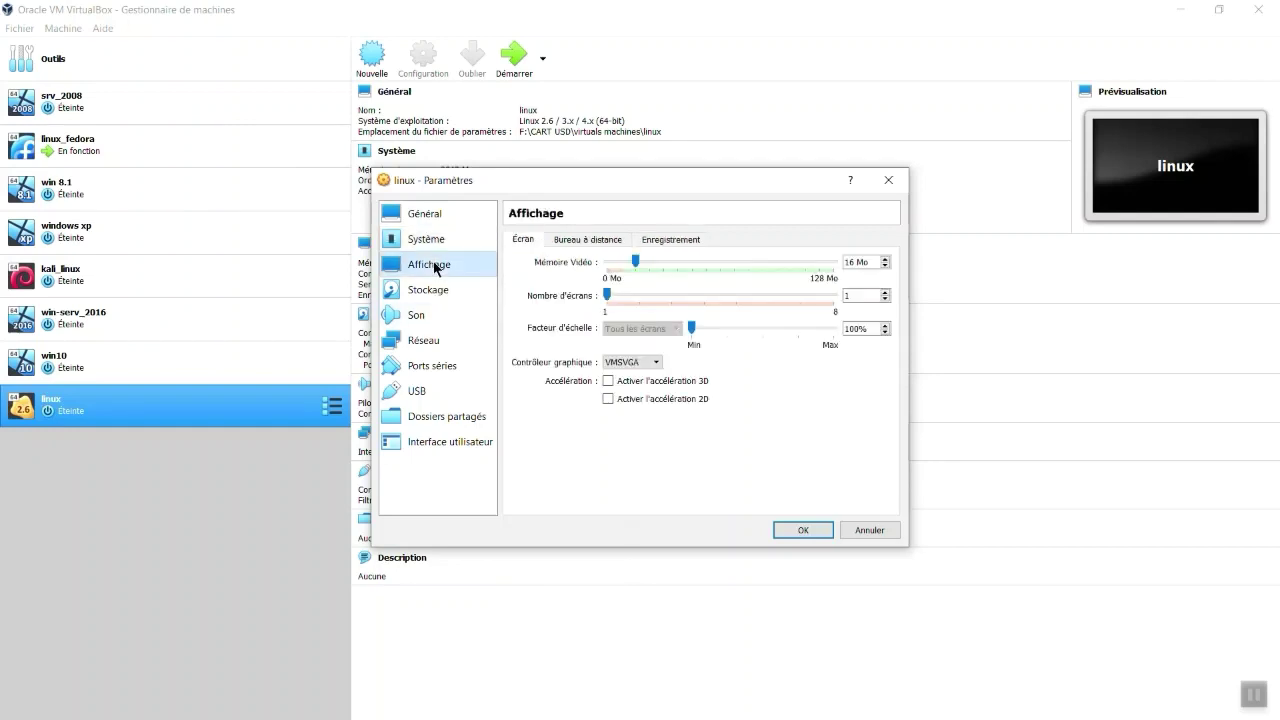
{"action": "left_click", "coordinate": [587, 240]}
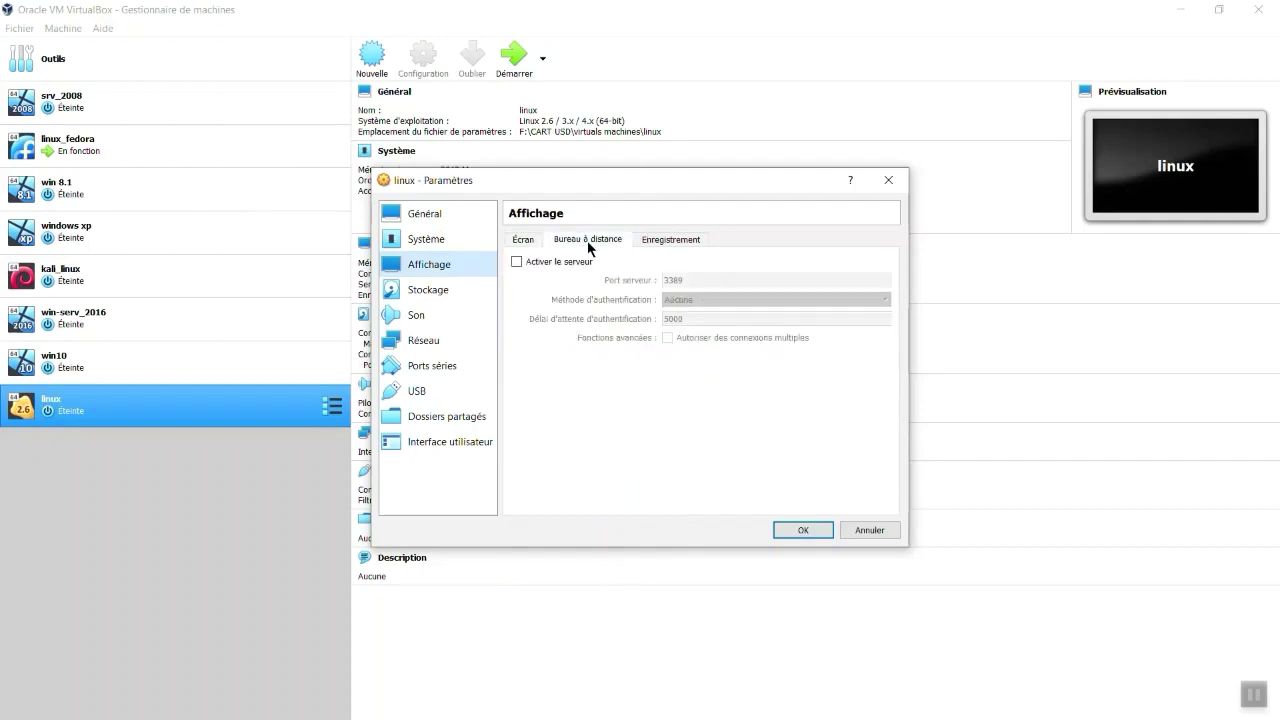
{"action": "left_click", "coordinate": [685, 241]}
{"action": "left_click", "coordinate": [523, 240]}
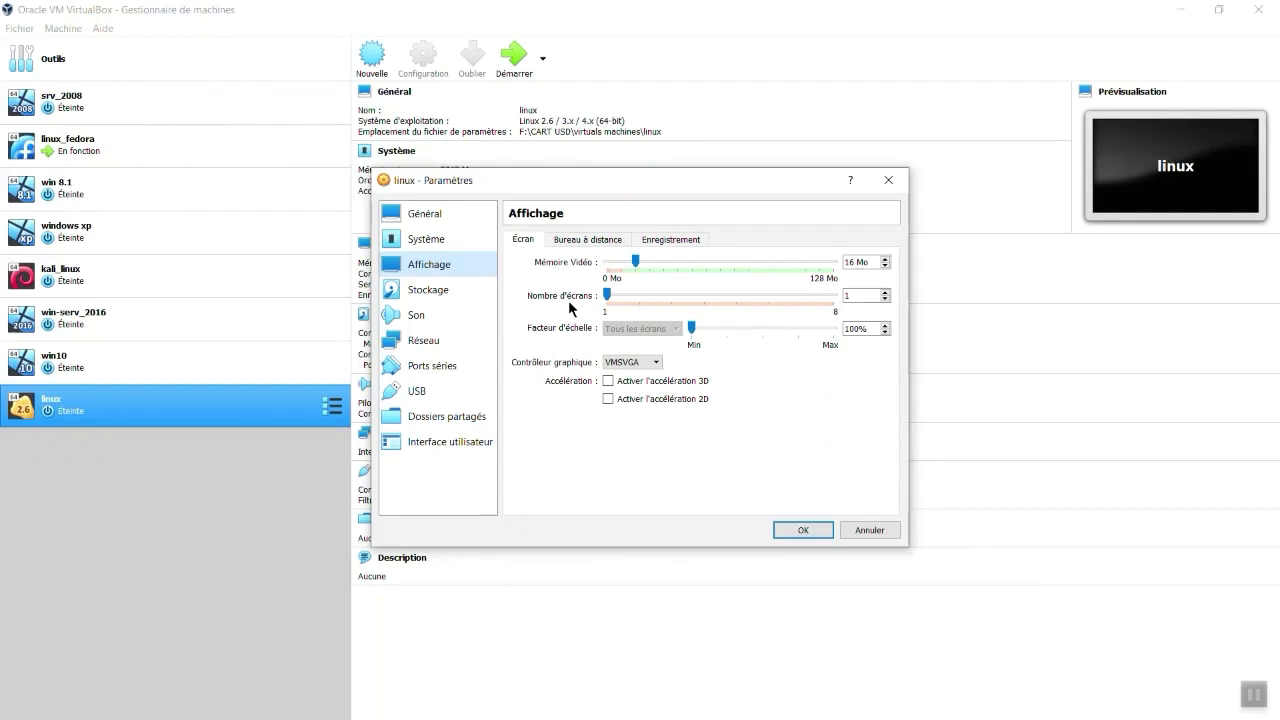
{"action": "left_click", "coordinate": [653, 366]}
{"action": "left_click", "coordinate": [653, 368]}
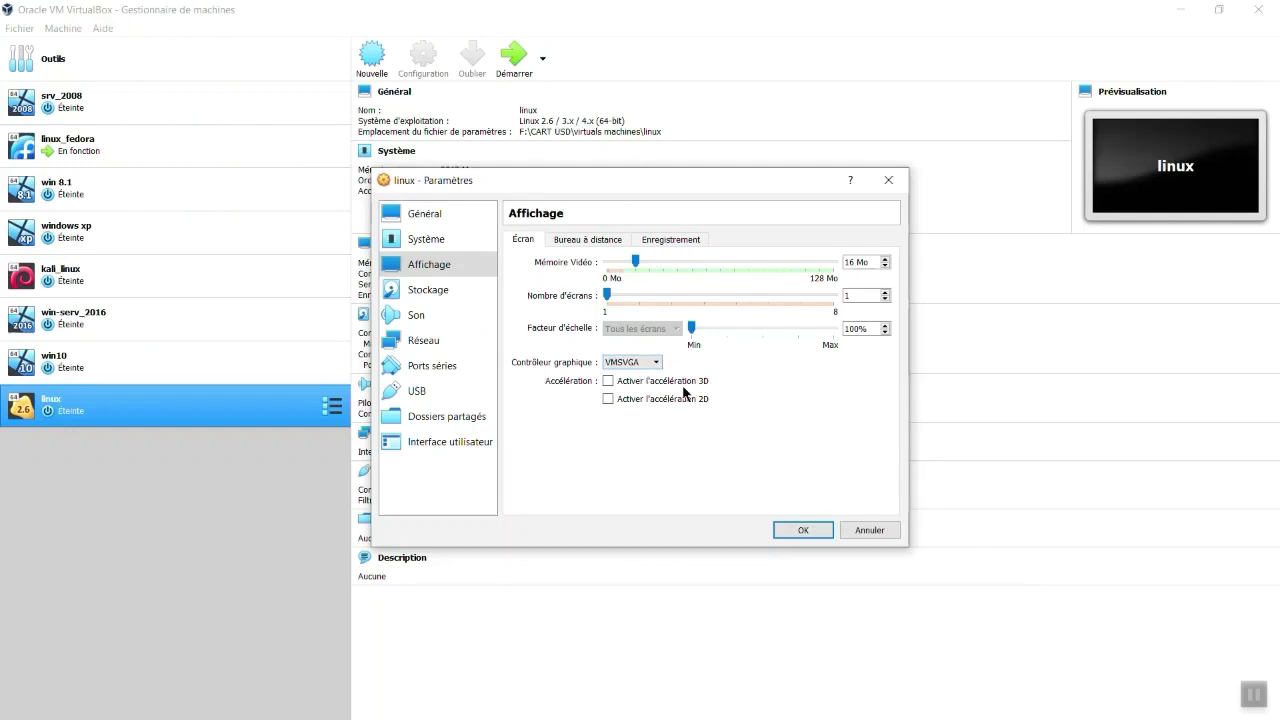
Load kali-linux-light-2018.4-amd64.iso from the iso folder into the empty optical drive on the IDE controller
{"action": "left_click", "coordinate": [400, 290]}
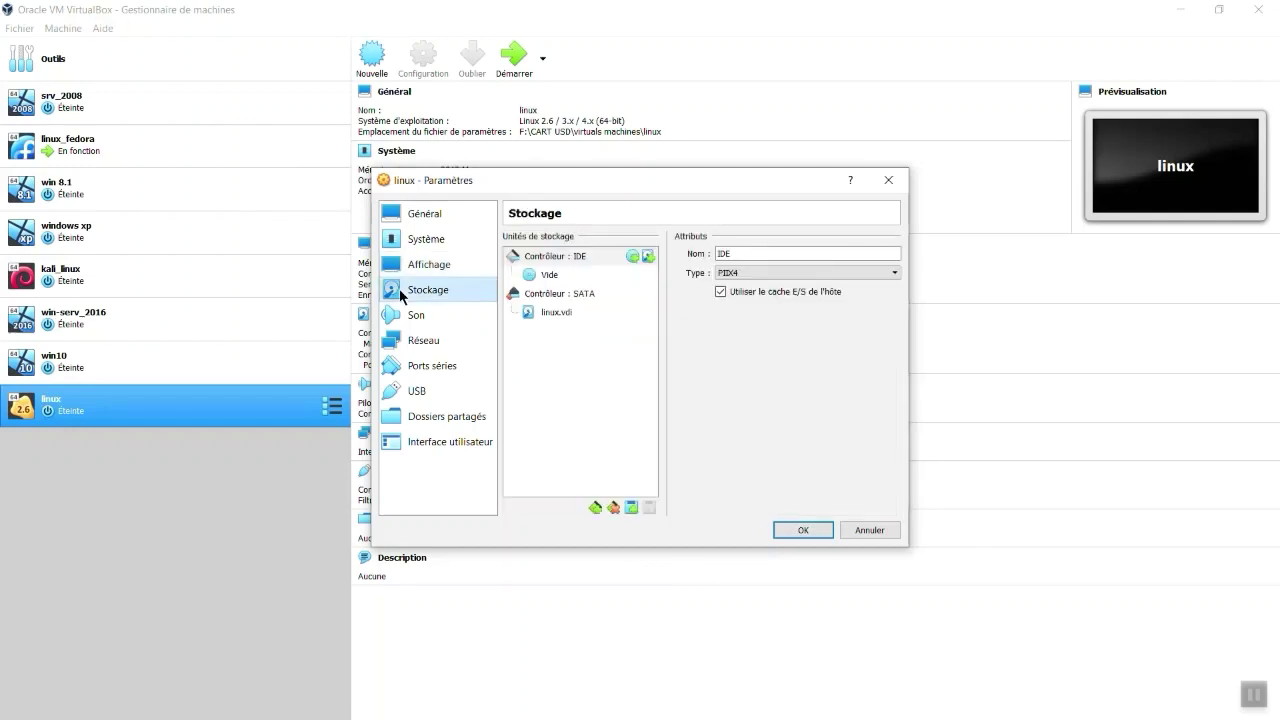
{"action": "left_click", "coordinate": [596, 509]}
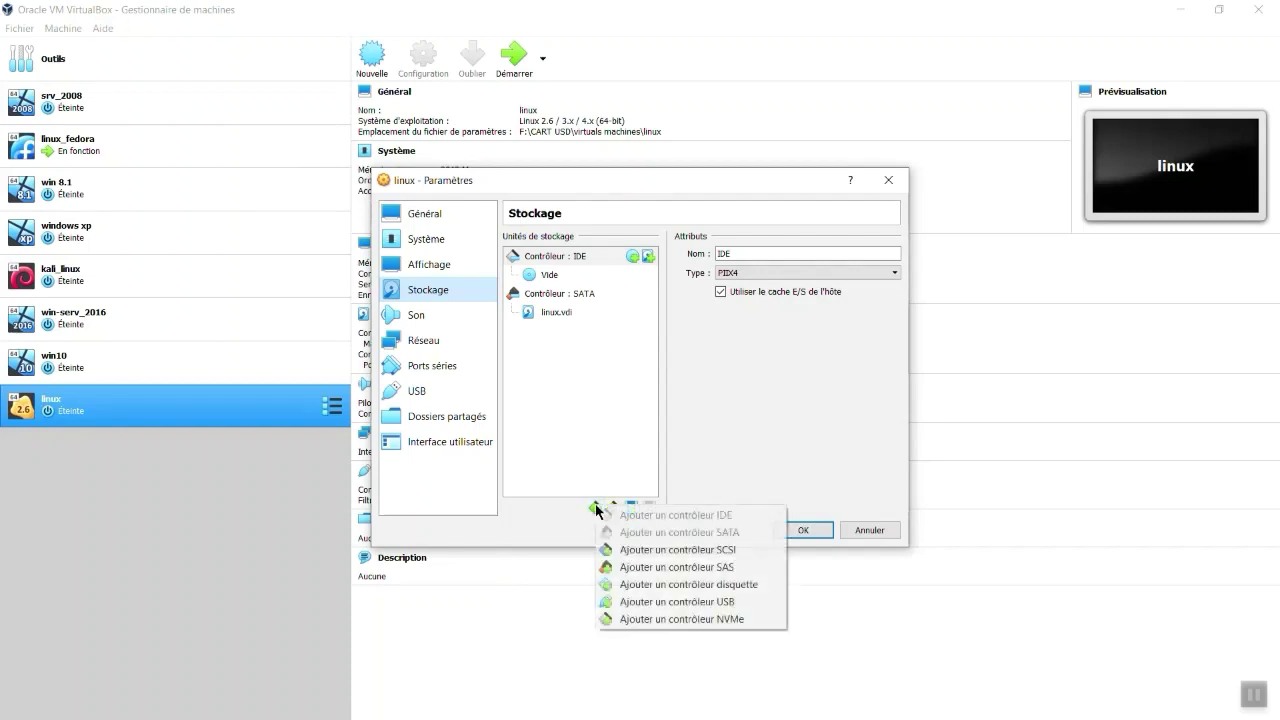
{"action": "left_click", "coordinate": [755, 377]}
{"action": "left_click", "coordinate": [557, 277]}
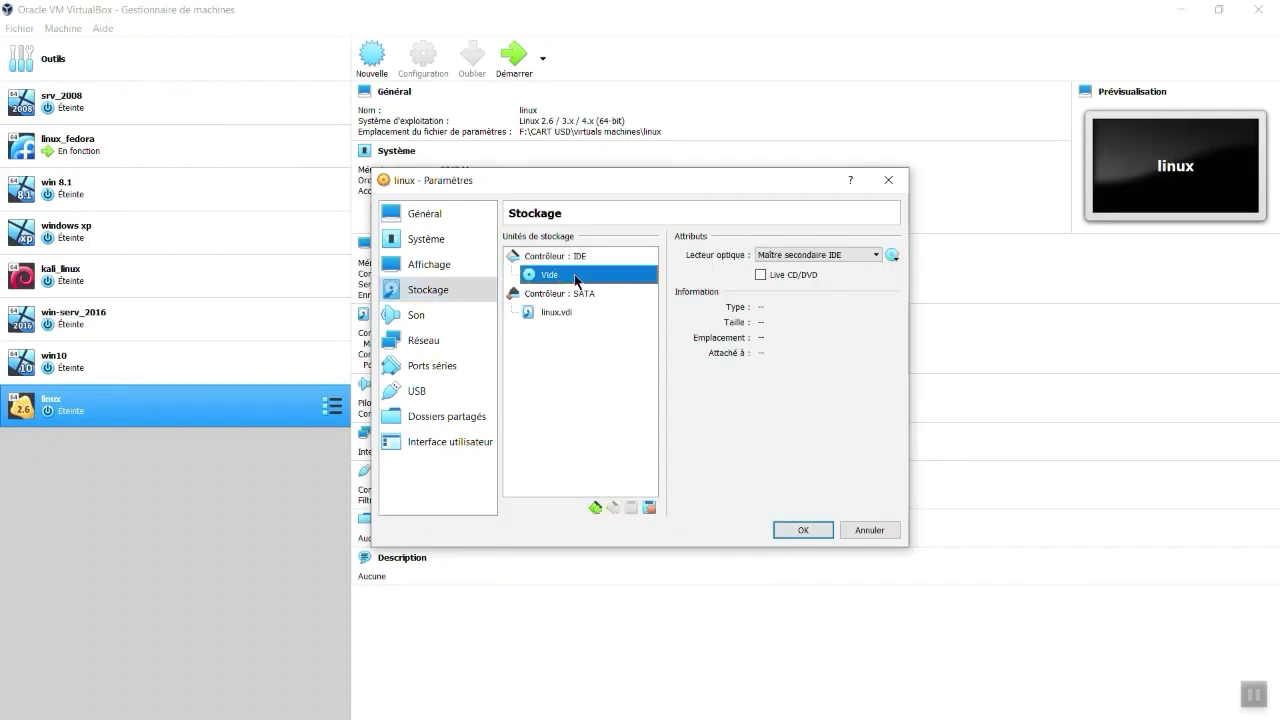
{"action": "left_click", "coordinate": [897, 258]}
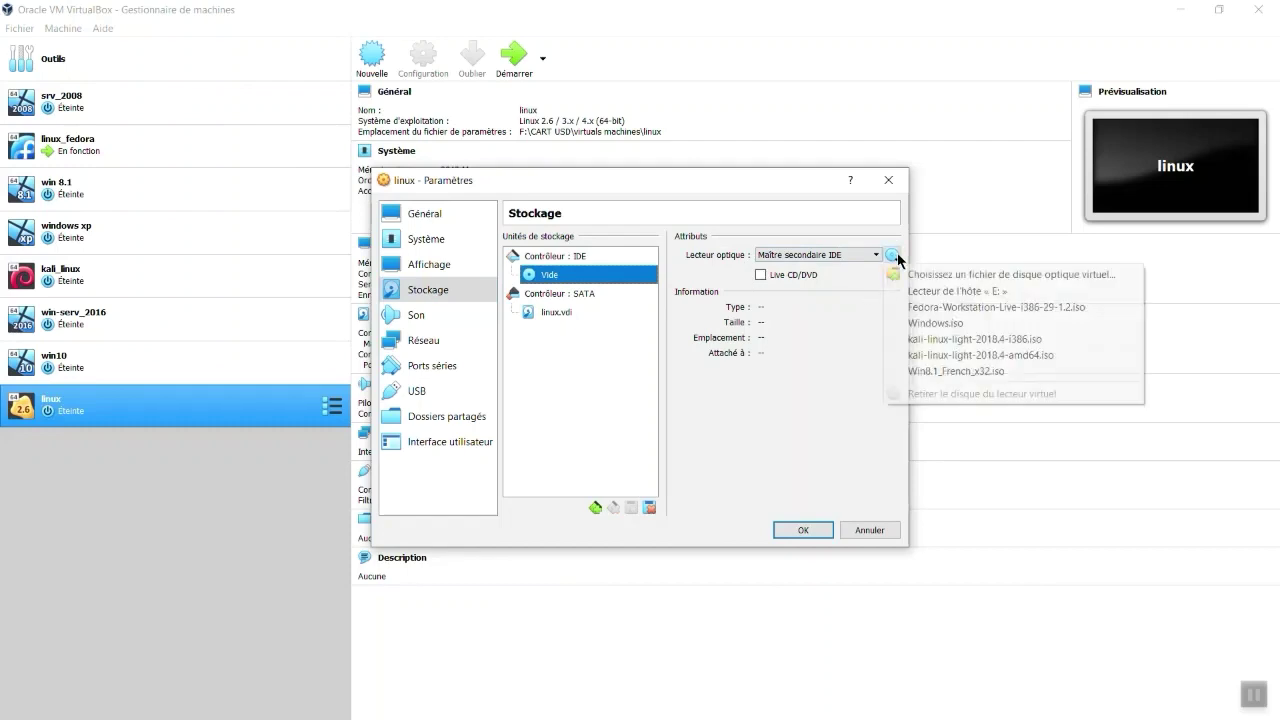
{"action": "left_click", "coordinate": [895, 272]}
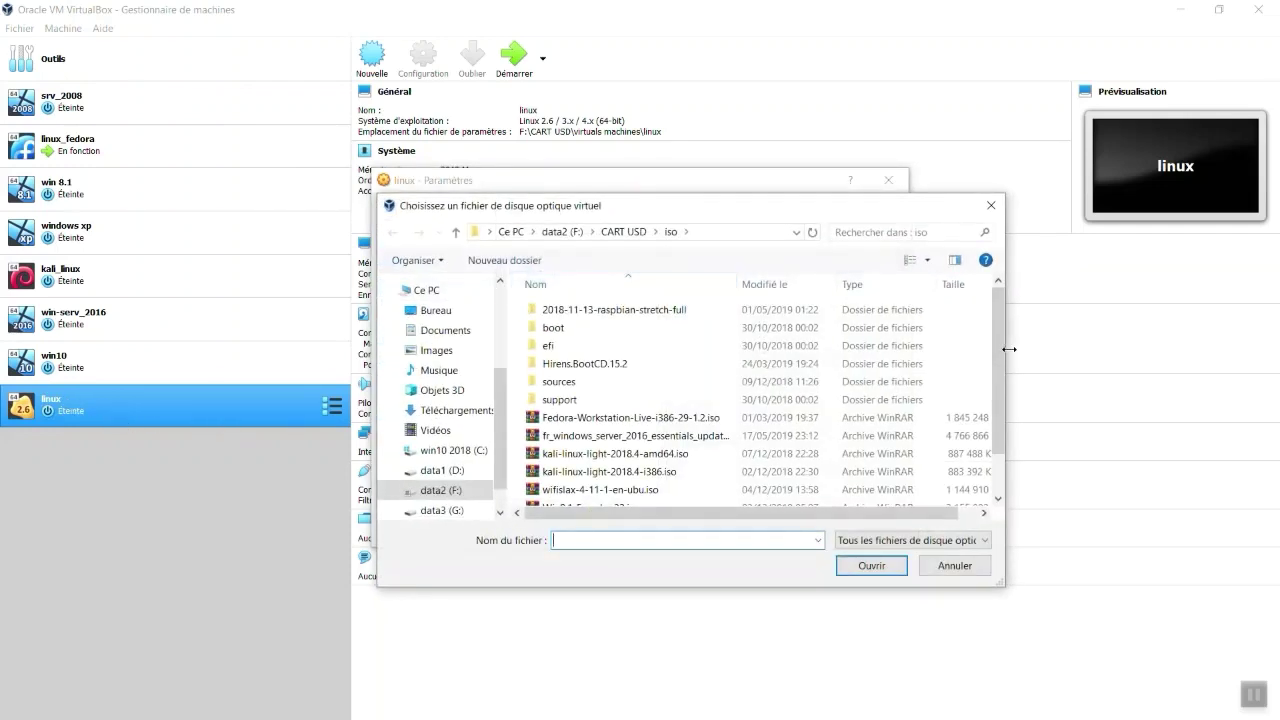
{"action": "left_click_drag", "start_coordinate": [998, 350], "coordinate": [1001, 419]}
{"action": "scroll", "coordinate": [975, 432], "scroll_direction": "up", "scroll_amount": 1}
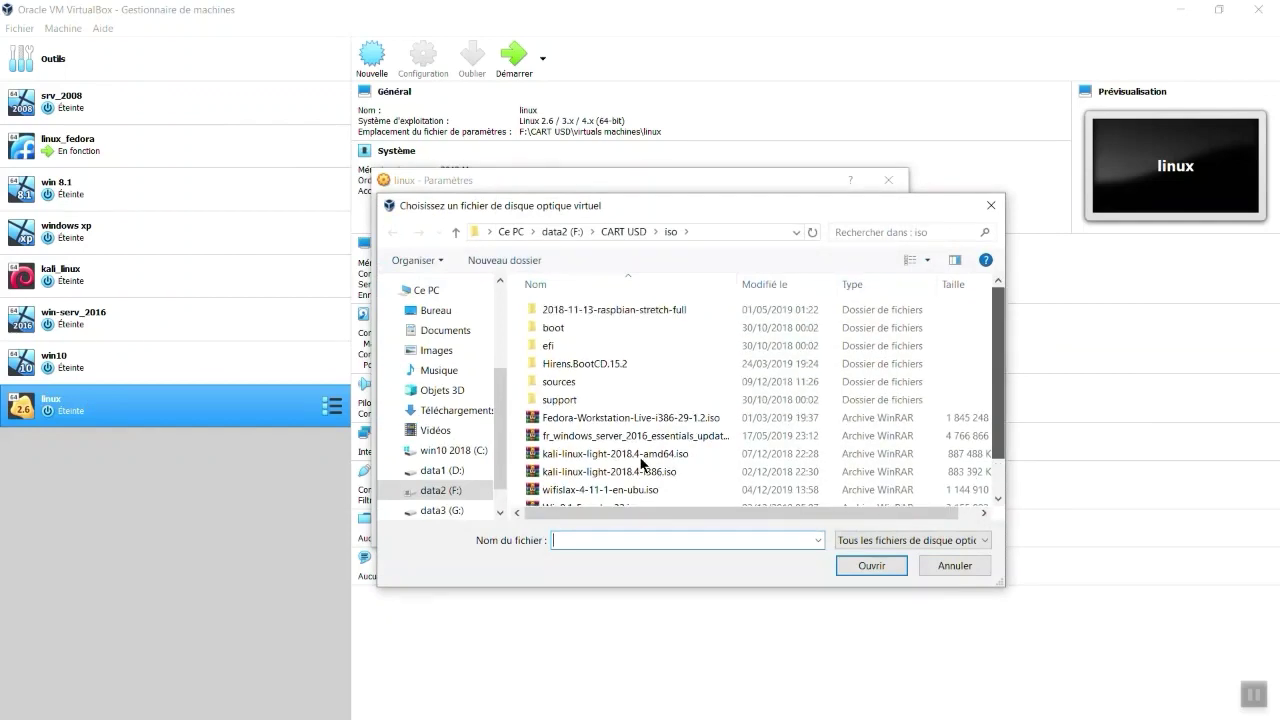
{"action": "left_click", "coordinate": [625, 458]}
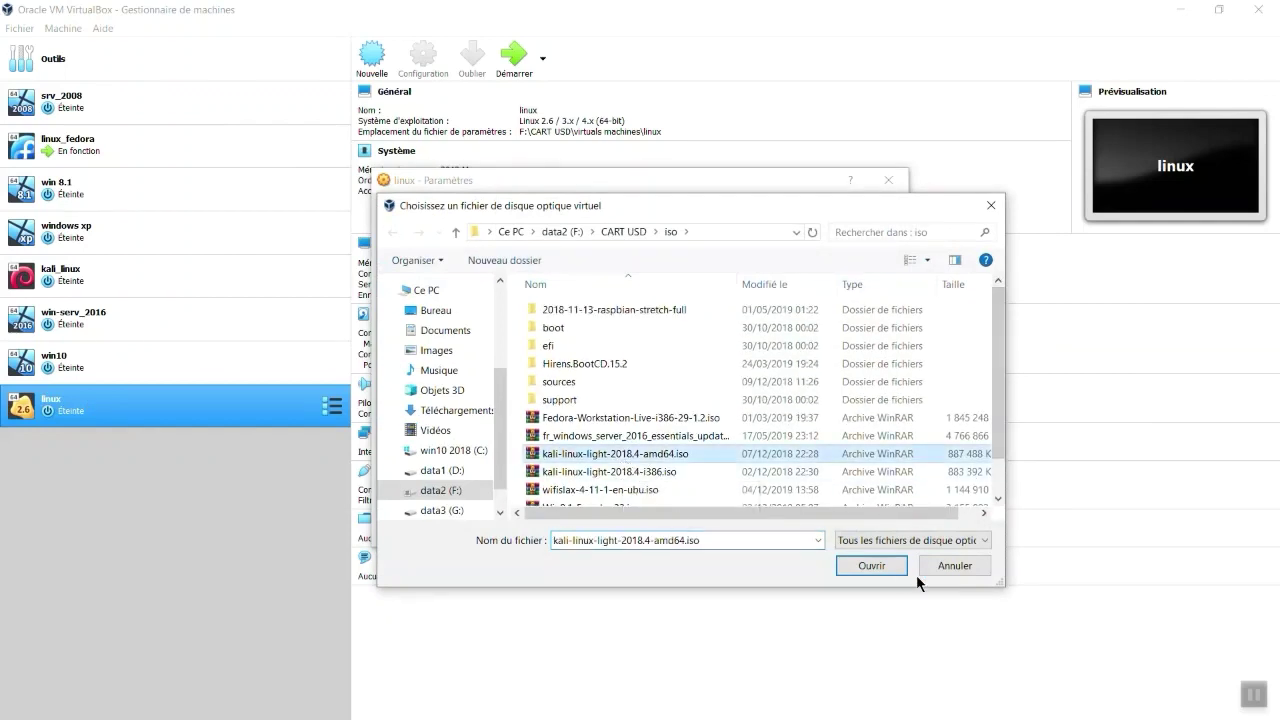
{"action": "left_click", "coordinate": [871, 566]}
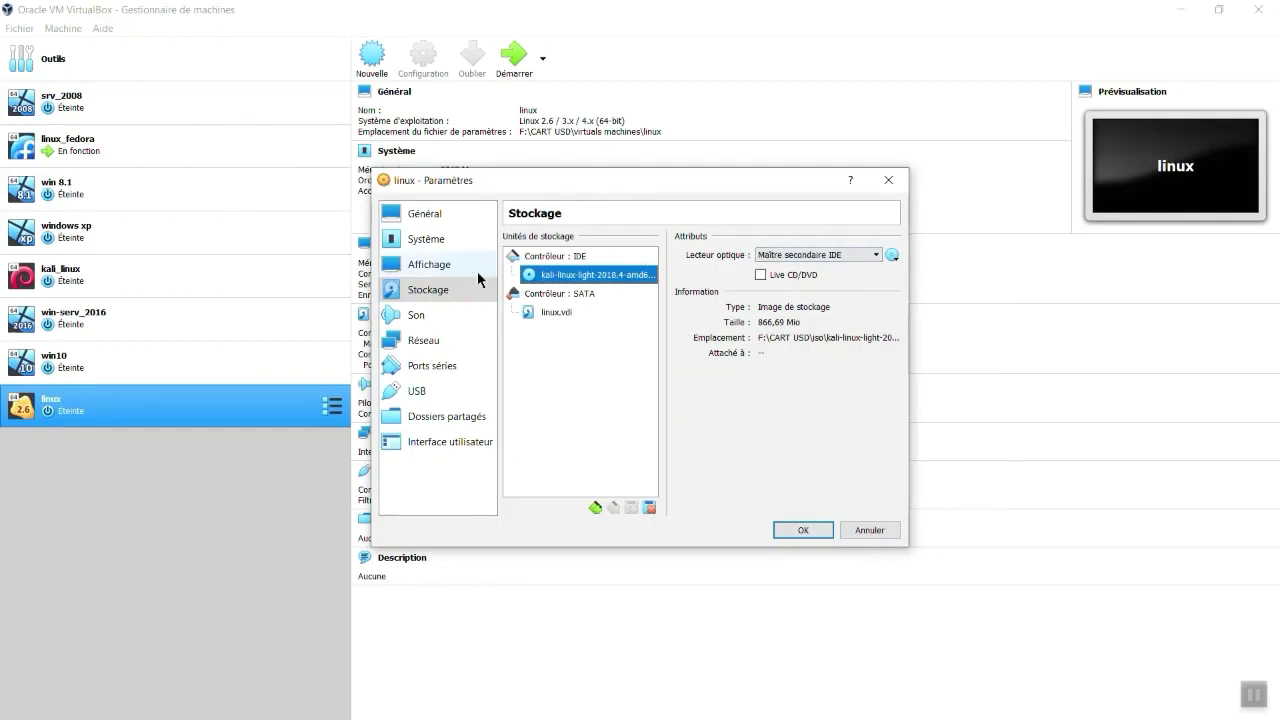
Review the machine's audio settings and its network interfaces
{"action": "left_click", "coordinate": [416, 315]}
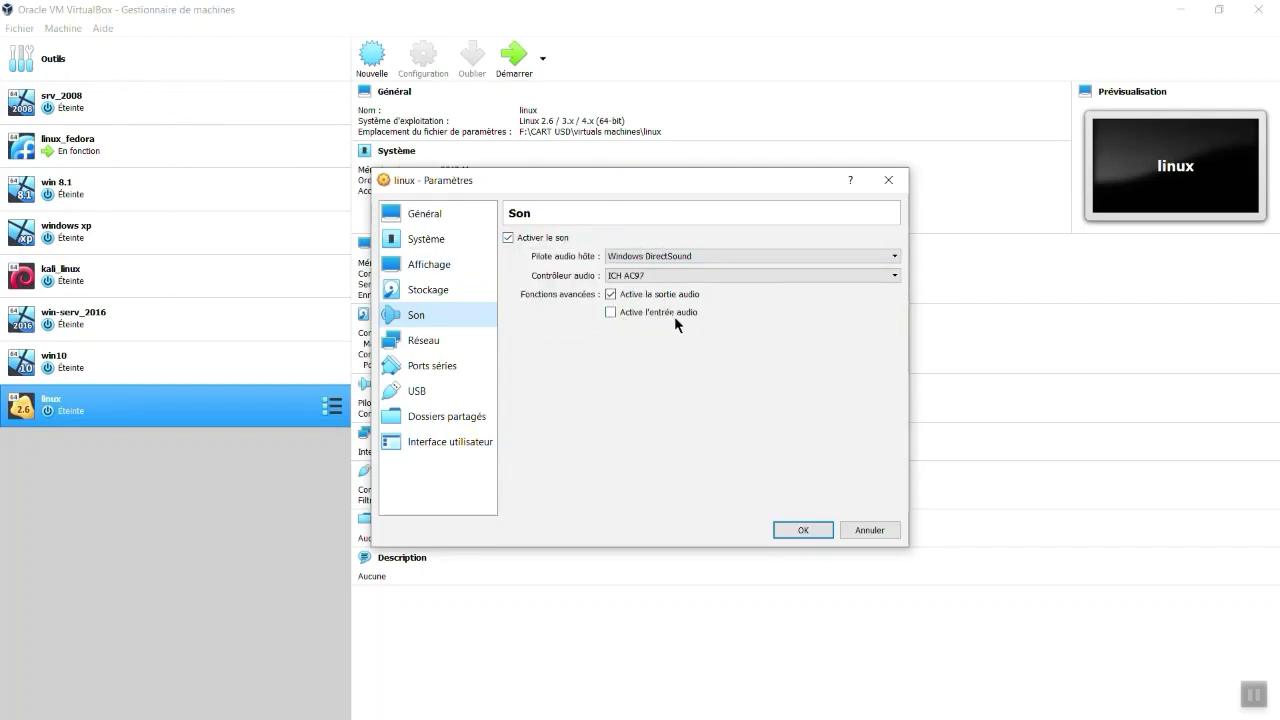
{"action": "mouse_move", "coordinate": [674, 316]}
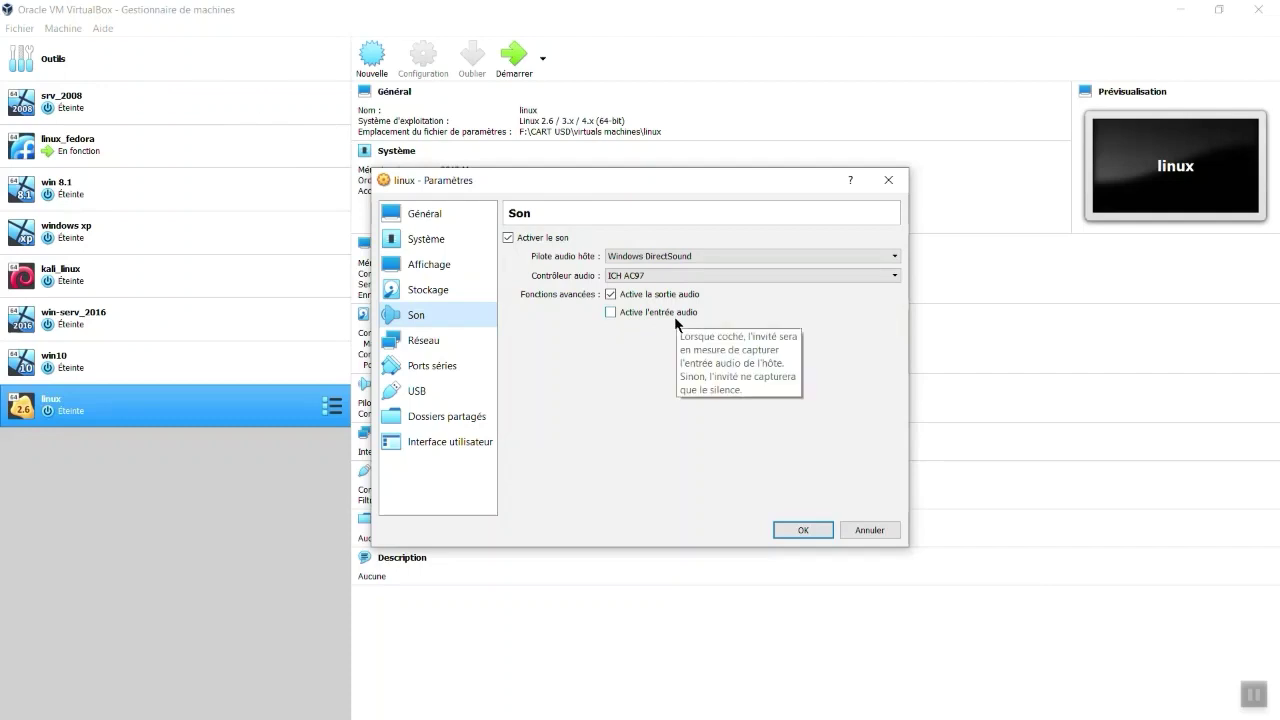
{"action": "left_click", "coordinate": [438, 350]}
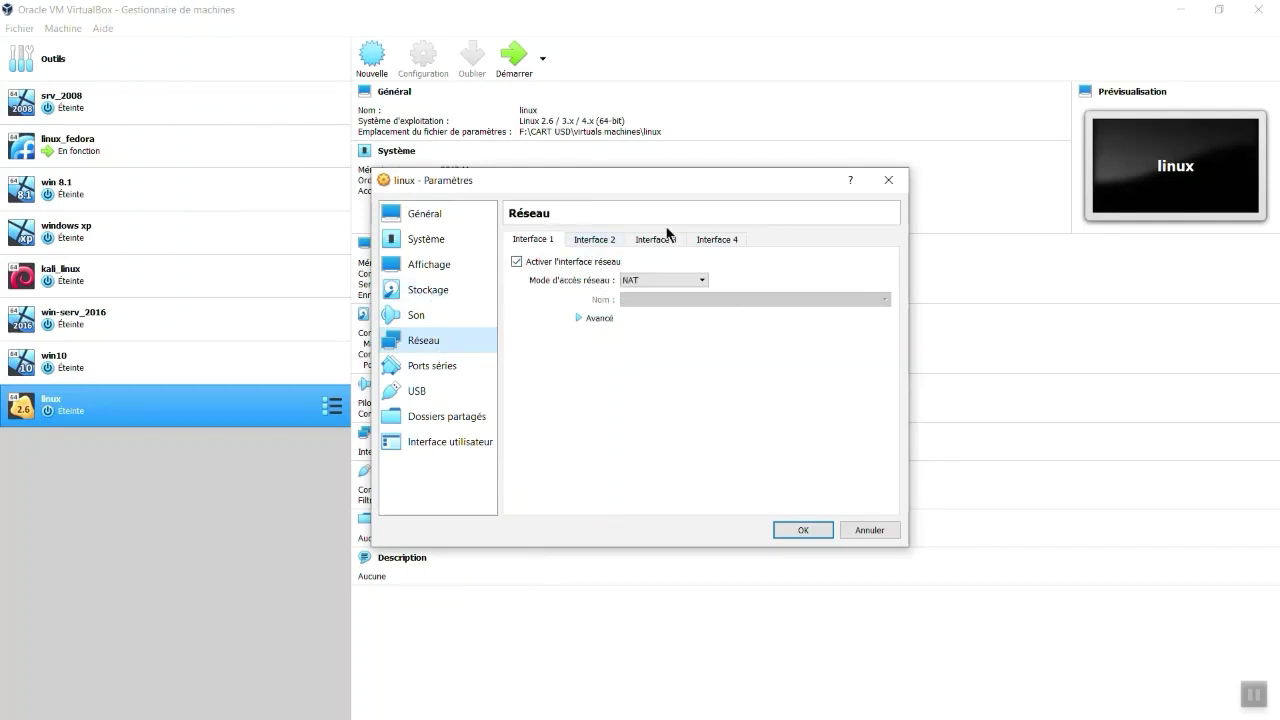
{"action": "left_click", "coordinate": [606, 242]}
{"action": "left_click", "coordinate": [664, 242]}
{"action": "left_click", "coordinate": [718, 240]}
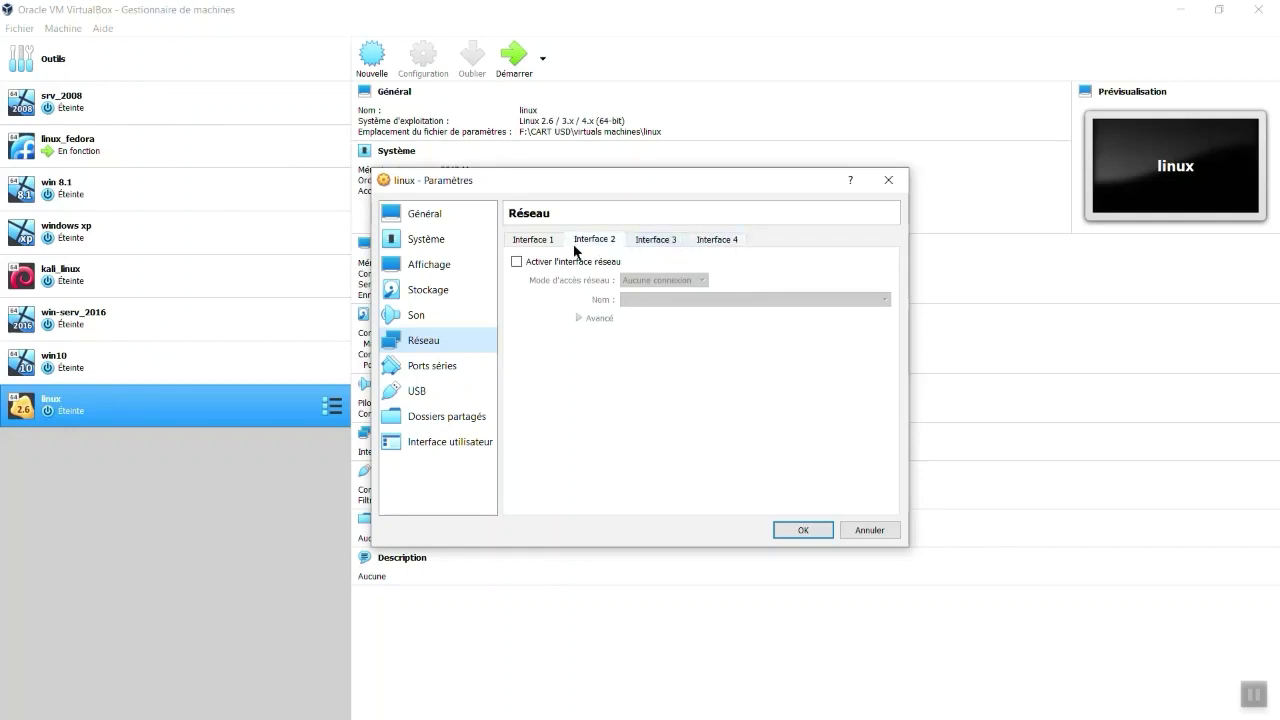
Enable network Interface 2 and Interface 3 for the linux virtual machine, and return to Interface 1
{"action": "left_click", "coordinate": [543, 241]}
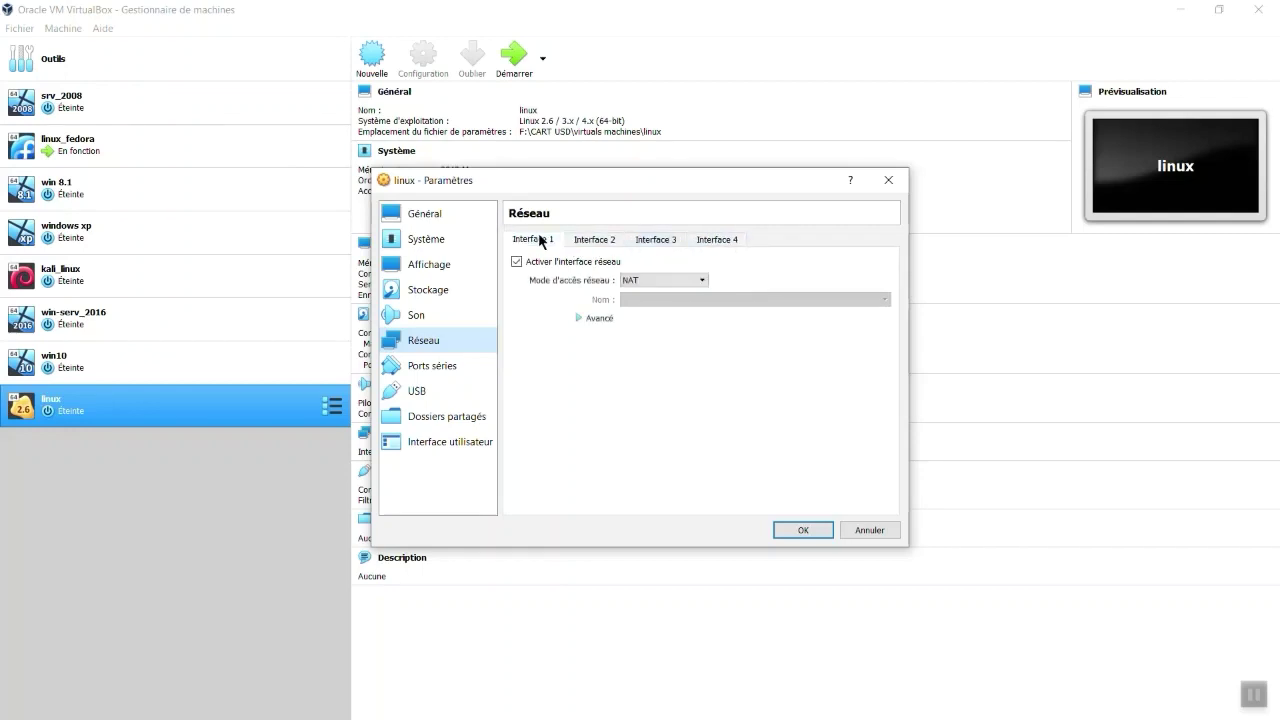
{"action": "left_click", "coordinate": [598, 243]}
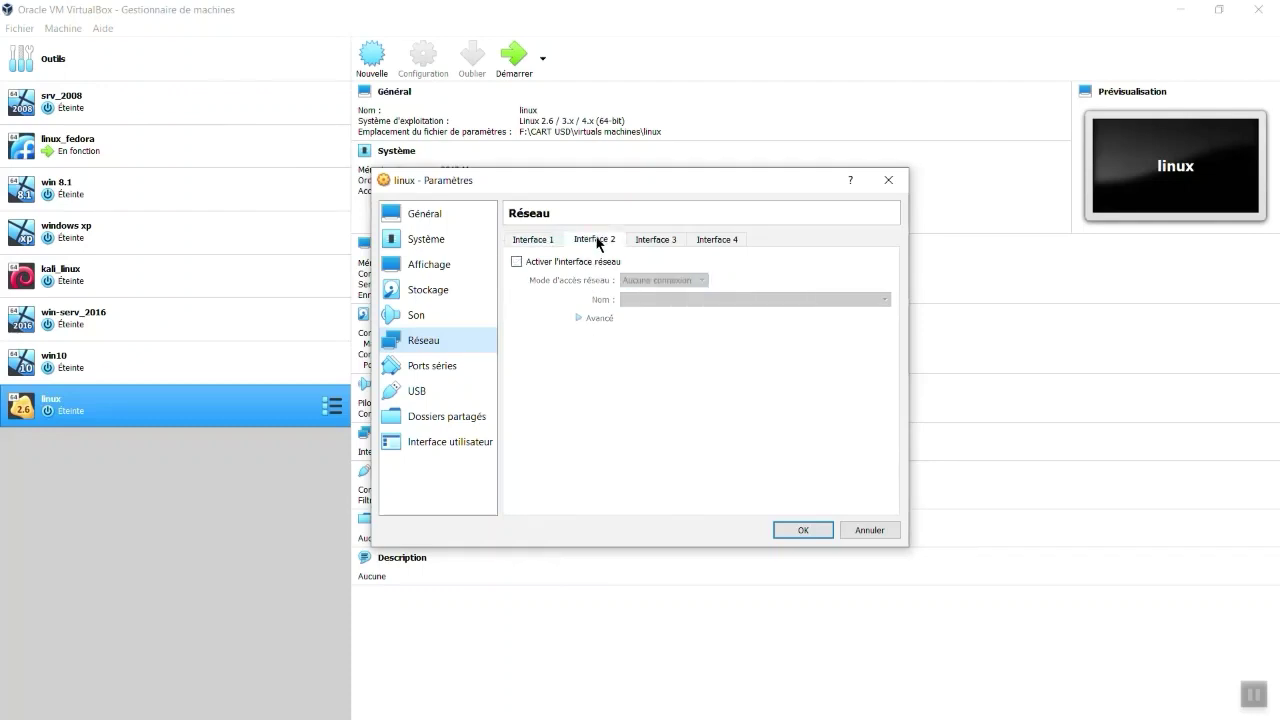
{"action": "left_click", "coordinate": [535, 267]}
{"action": "left_click", "coordinate": [671, 246]}
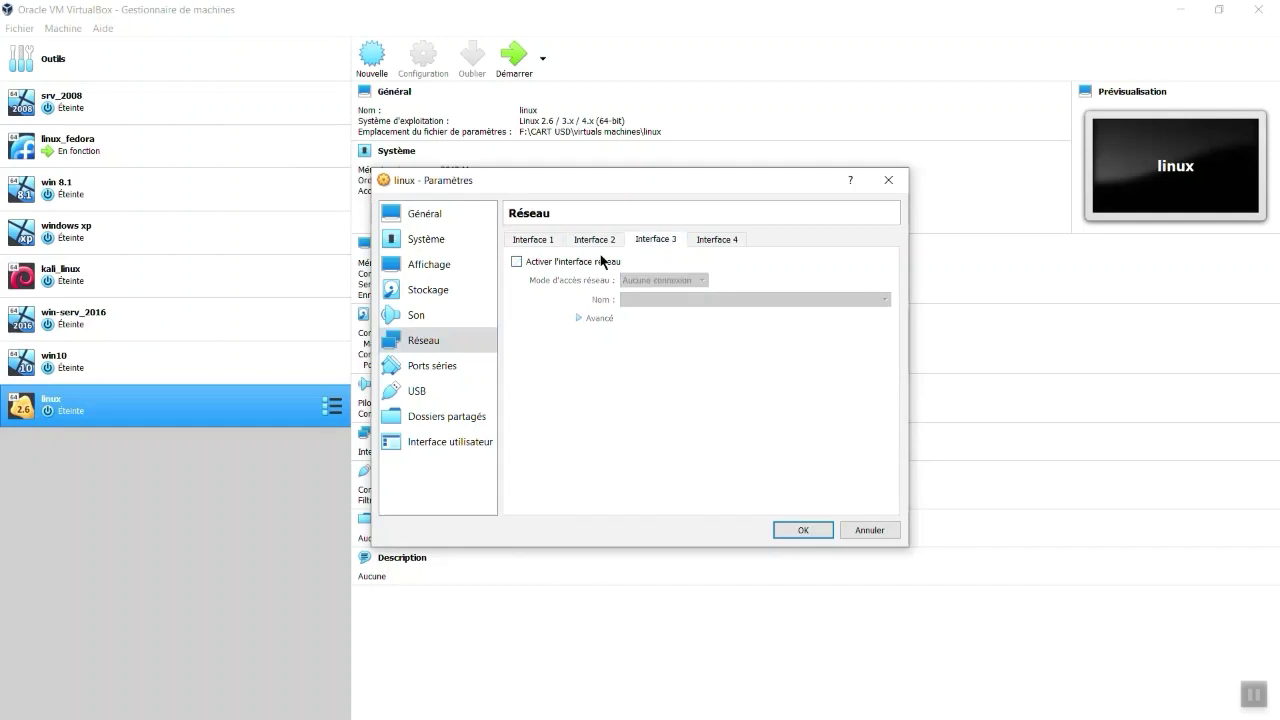
{"action": "left_click", "coordinate": [580, 263]}
{"action": "left_click", "coordinate": [556, 239]}
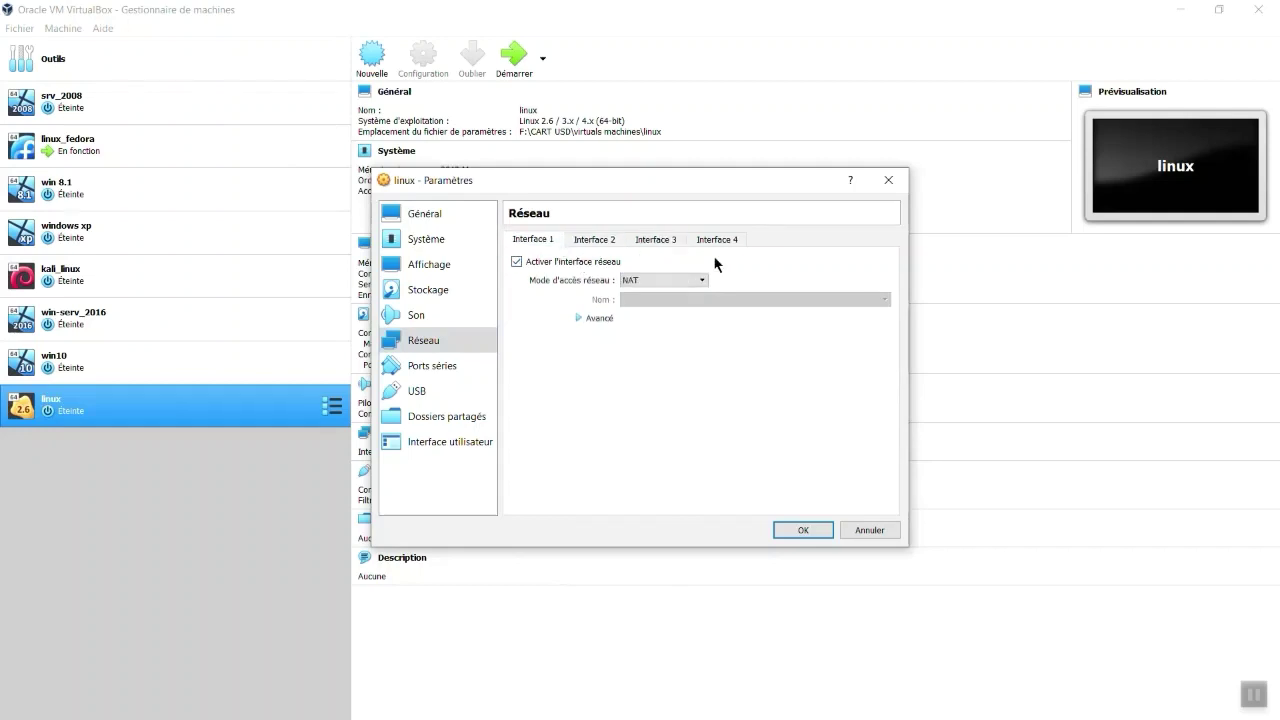
Set Interface 1's adapter type to PCnet-FAST III (Am79C973) in its advanced options and generate a new MAC address
{"action": "left_click", "coordinate": [580, 318]}
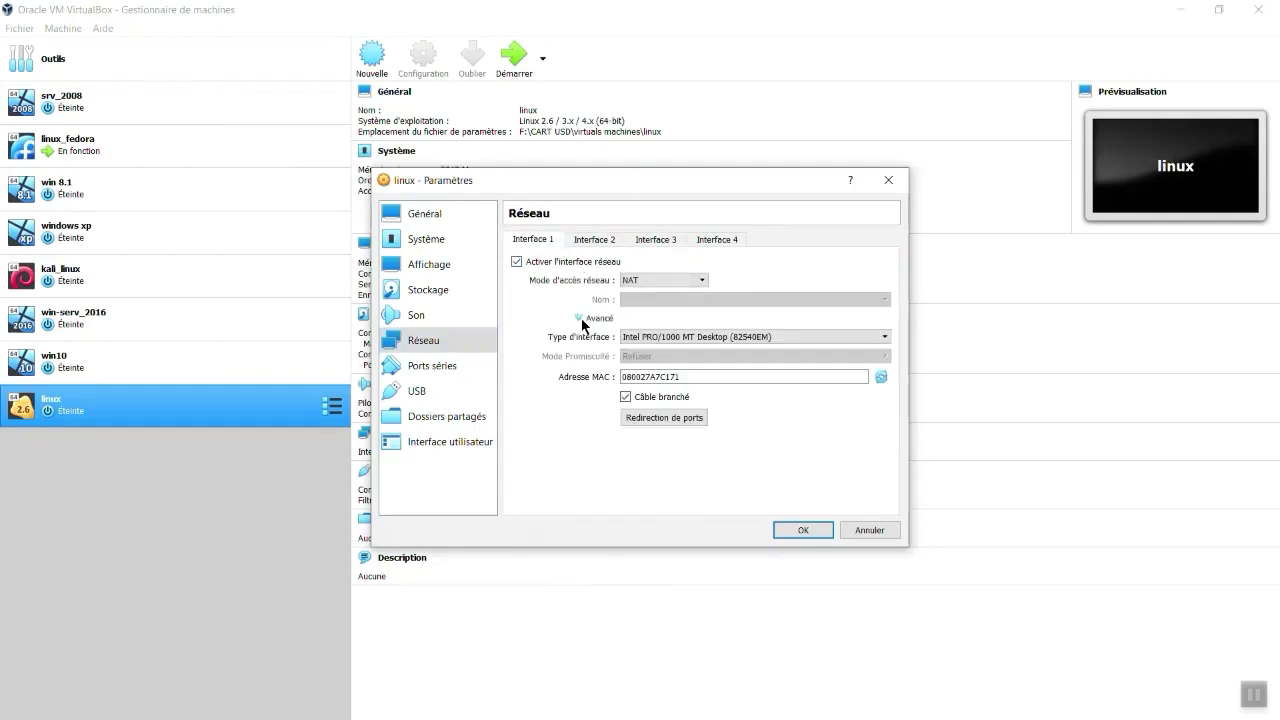
{"action": "left_click", "coordinate": [703, 338]}
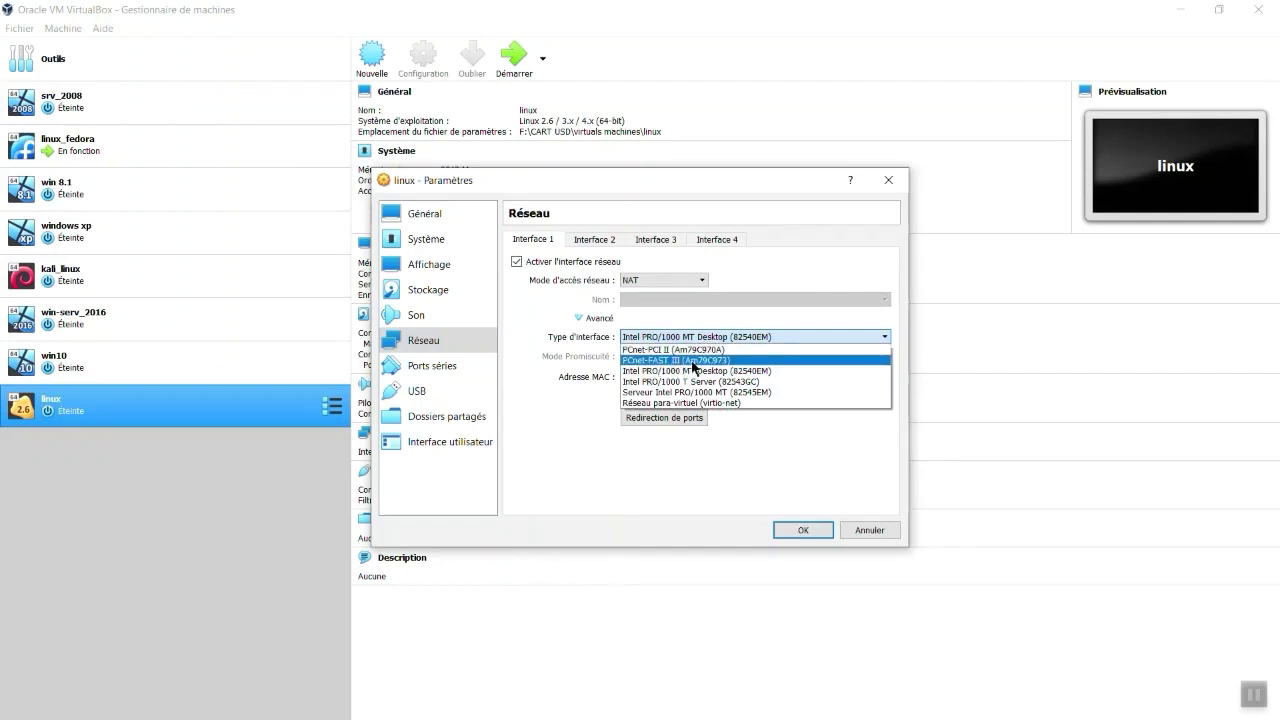
{"action": "left_click", "coordinate": [690, 361]}
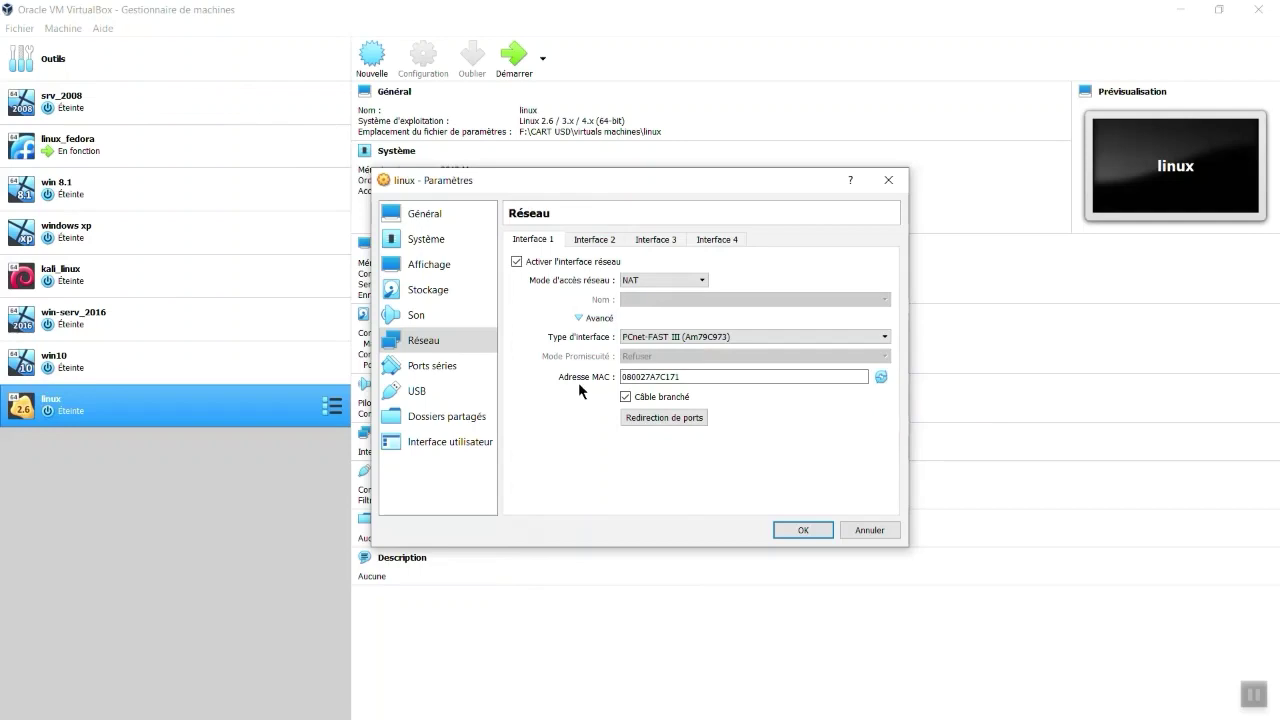
{"action": "left_click", "coordinate": [881, 377]}
{"action": "left_click", "coordinate": [881, 377]}
{"action": "left_click", "coordinate": [881, 377]}
{"action": "left_click", "coordinate": [582, 242]}
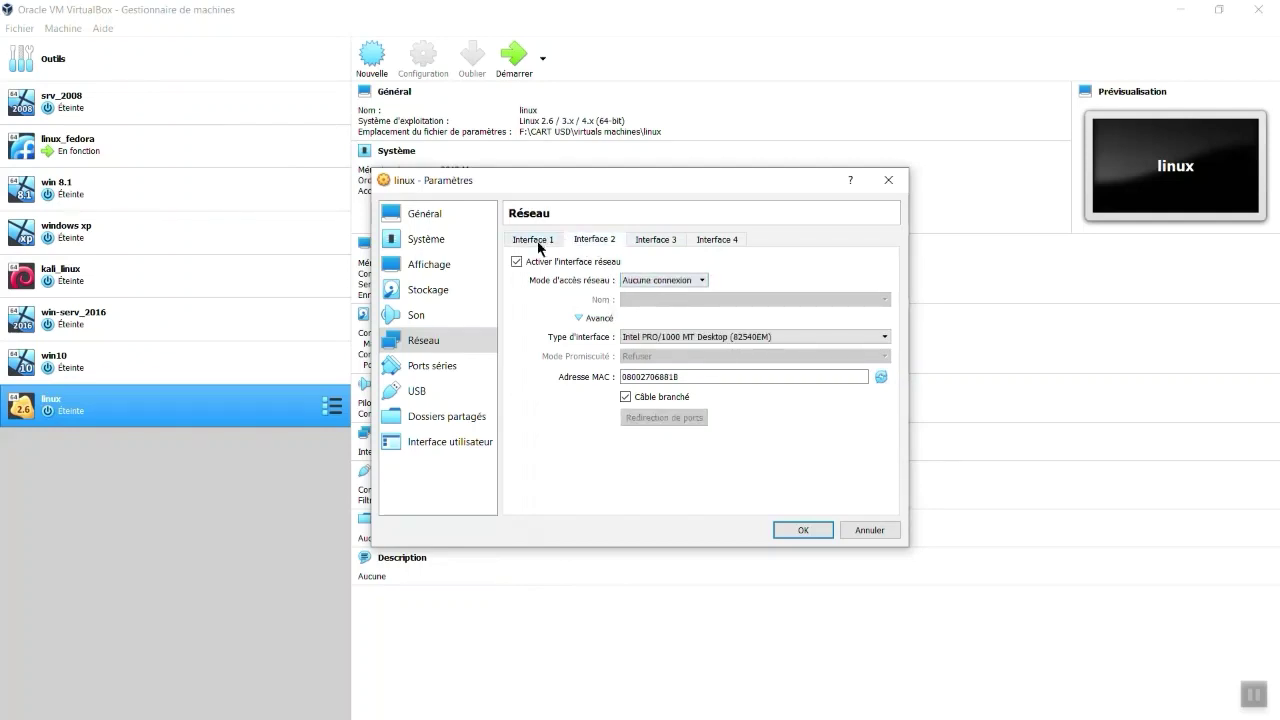
{"action": "left_click", "coordinate": [538, 242]}
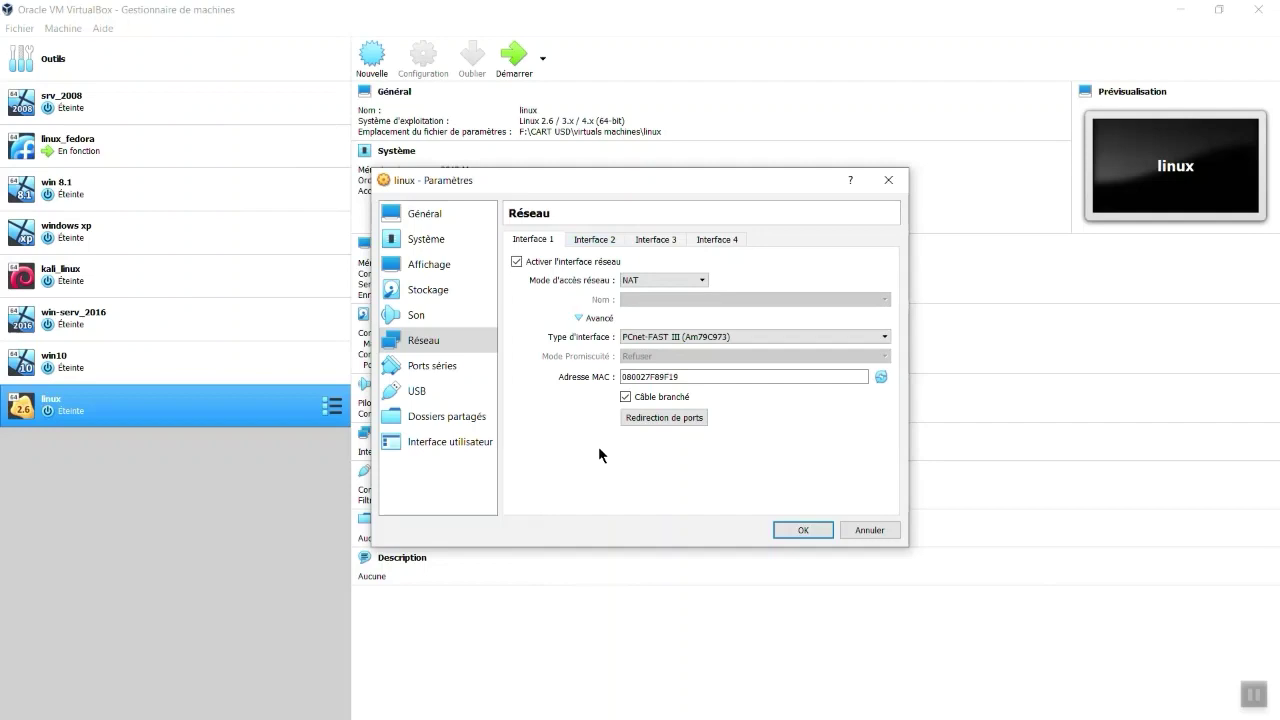
Set Interface 2 to bridged access (Accès par pont) through the Intel(R) Centrino(R) Advanced-N 6235 adapter
{"action": "left_click", "coordinate": [592, 240]}
{"action": "left_click", "coordinate": [667, 282]}
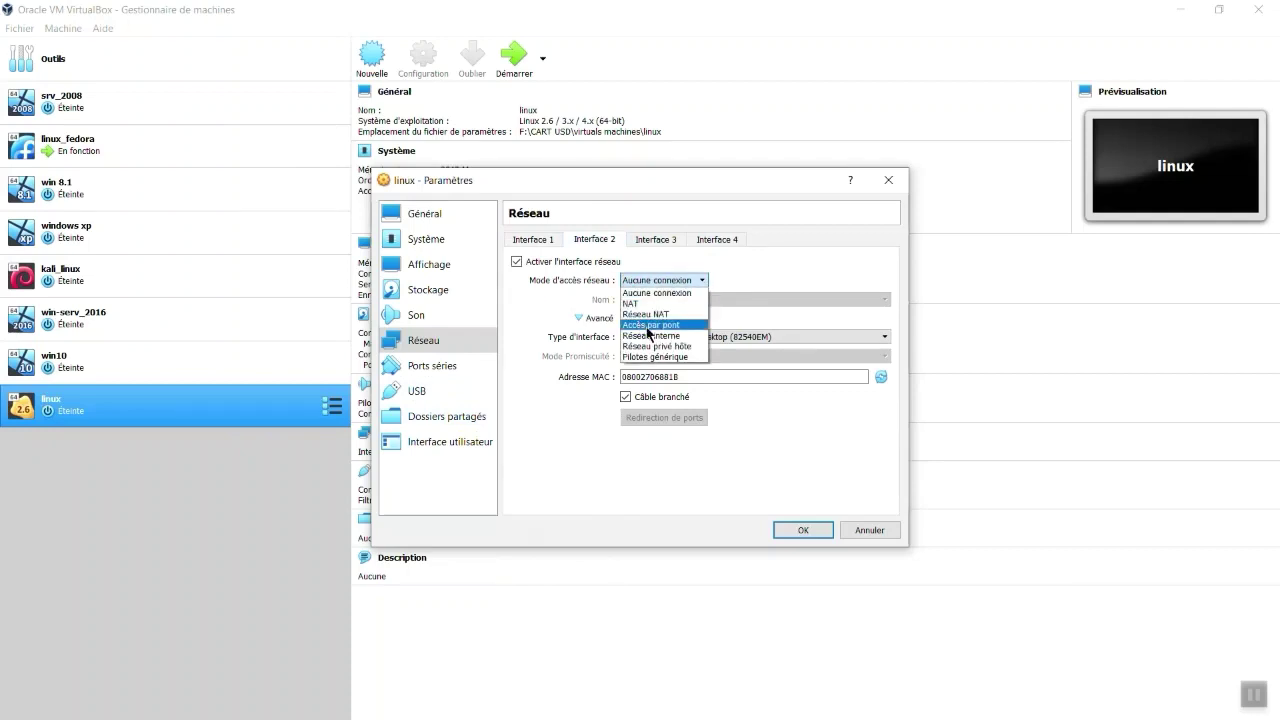
{"action": "left_click", "coordinate": [648, 326]}
{"action": "left_click", "coordinate": [681, 301]}
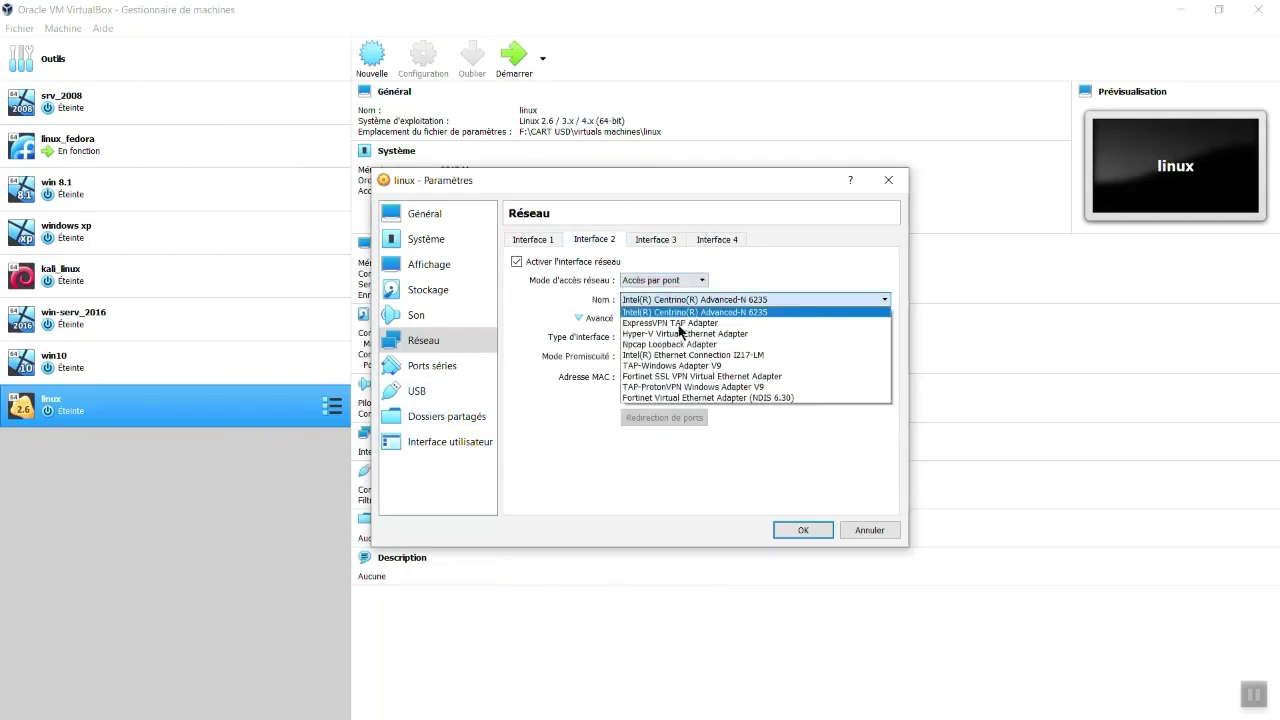
{"action": "left_click", "coordinate": [682, 312]}
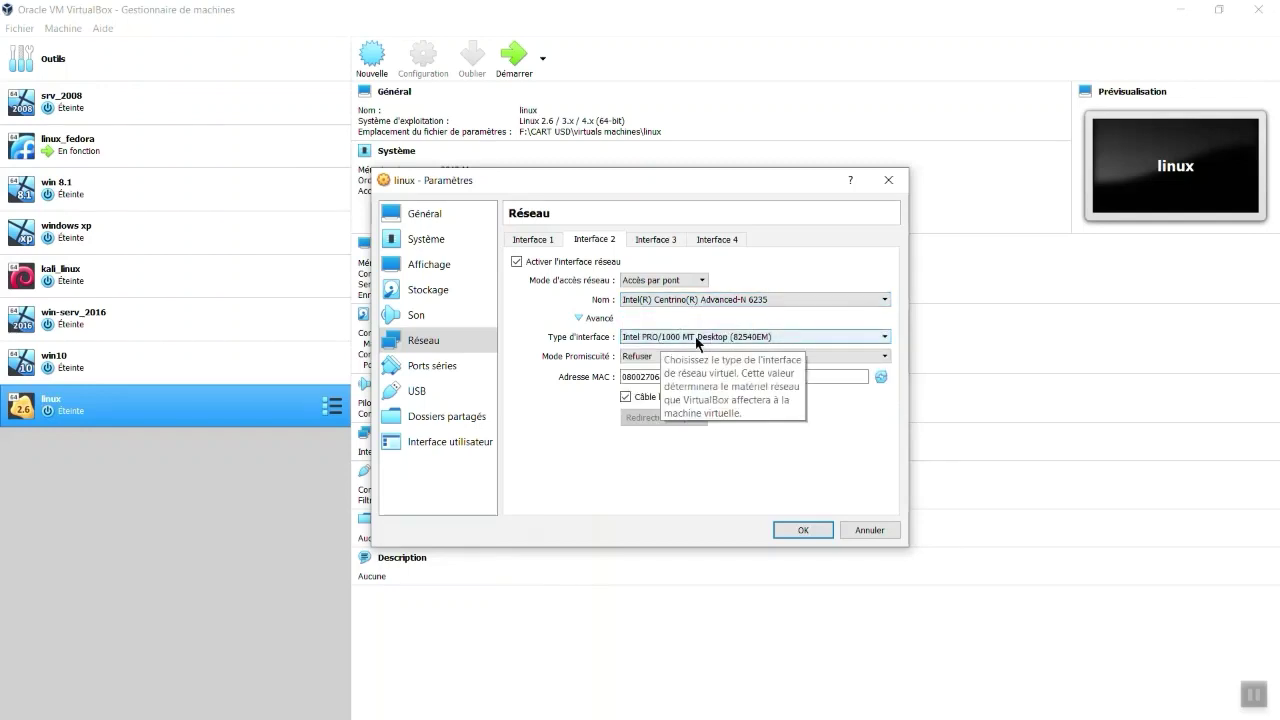
Set Interface 2's adapter type to PCnet-FAST III (Am79C973) and its promiscuous mode to Autoriser les VMs
{"action": "left_click", "coordinate": [697, 343]}
{"action": "left_click", "coordinate": [692, 365]}
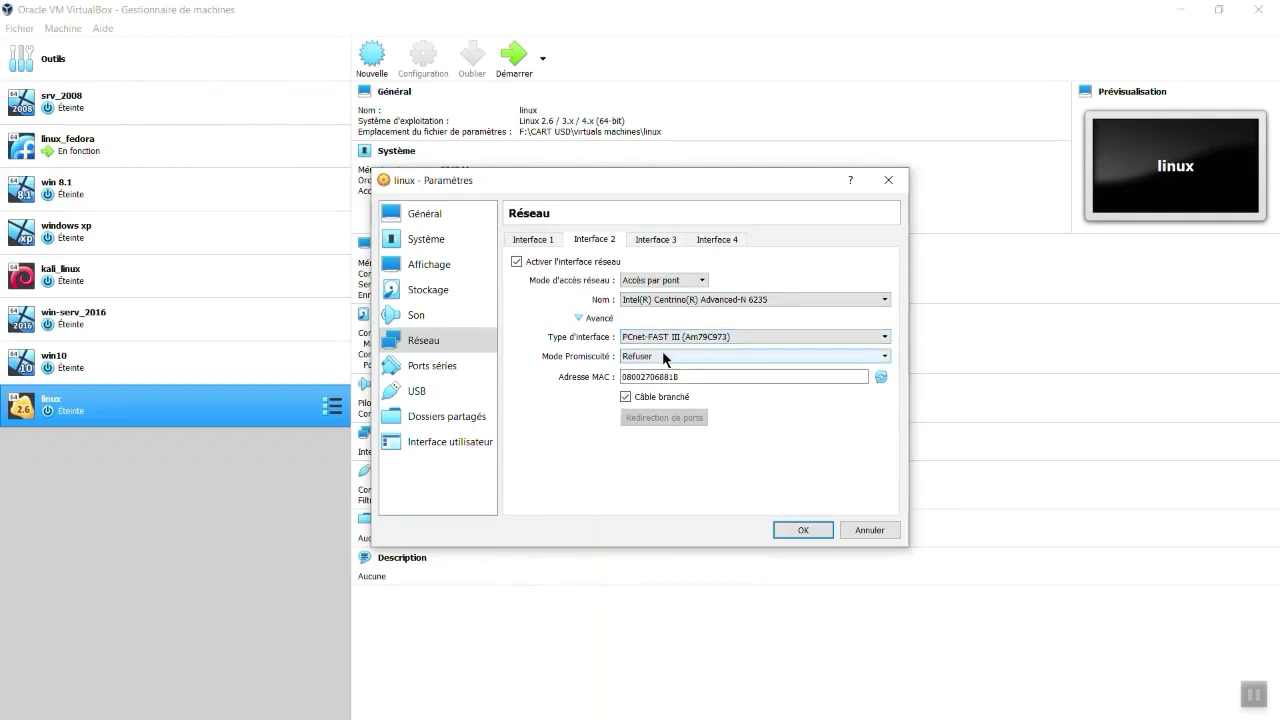
{"action": "left_click", "coordinate": [662, 355]}
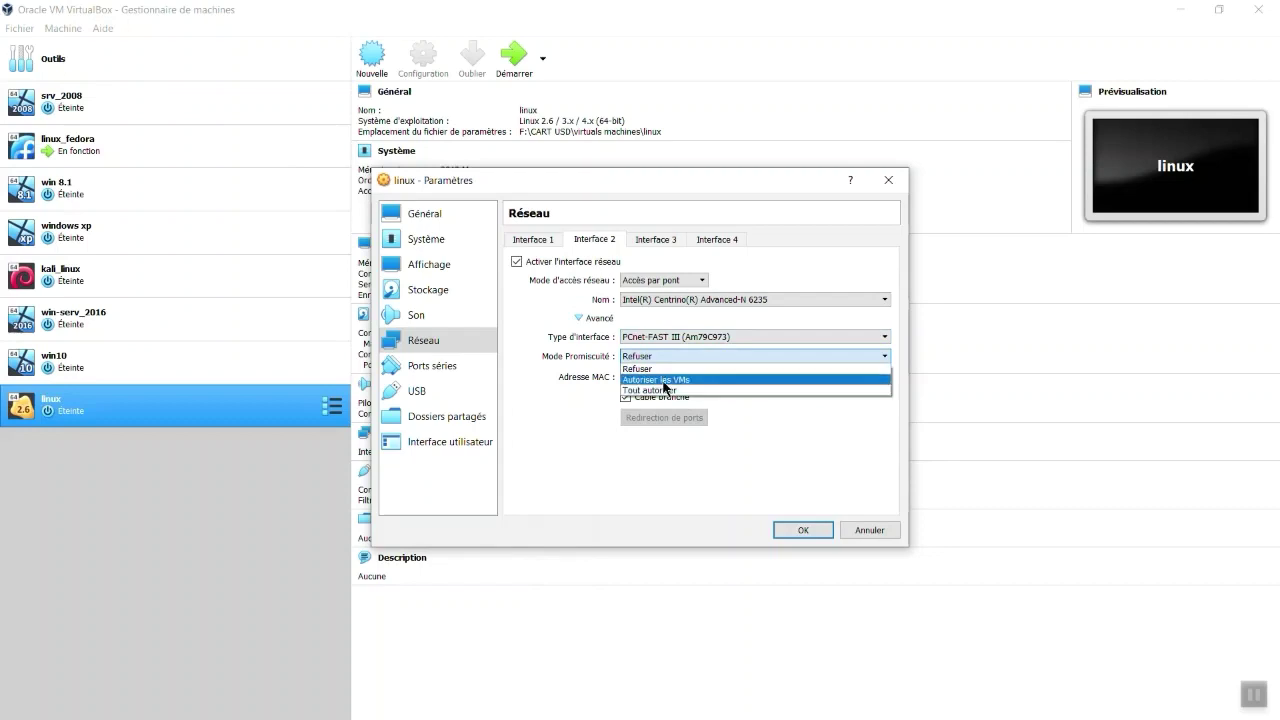
{"action": "left_click", "coordinate": [682, 381]}
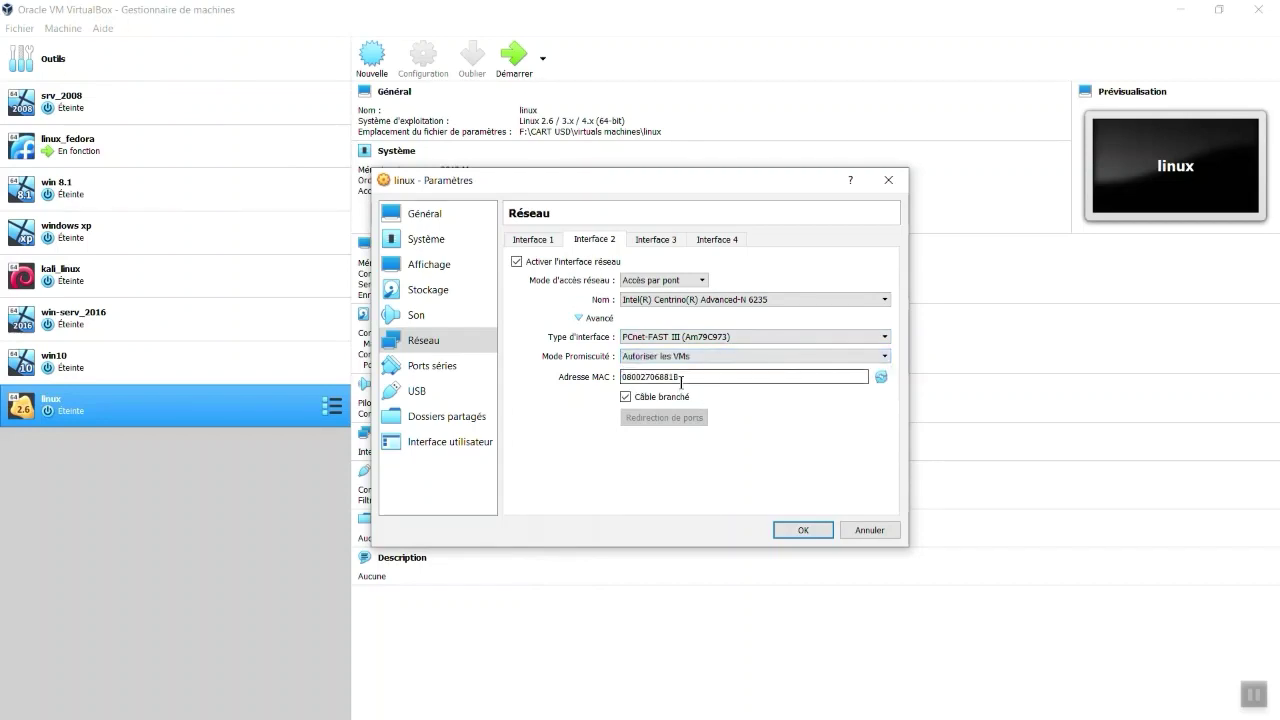
Set Interface 3's network mode to Réseau interne, and recheck the configuration of Interfaces 1 and 2
{"action": "left_click", "coordinate": [658, 240]}
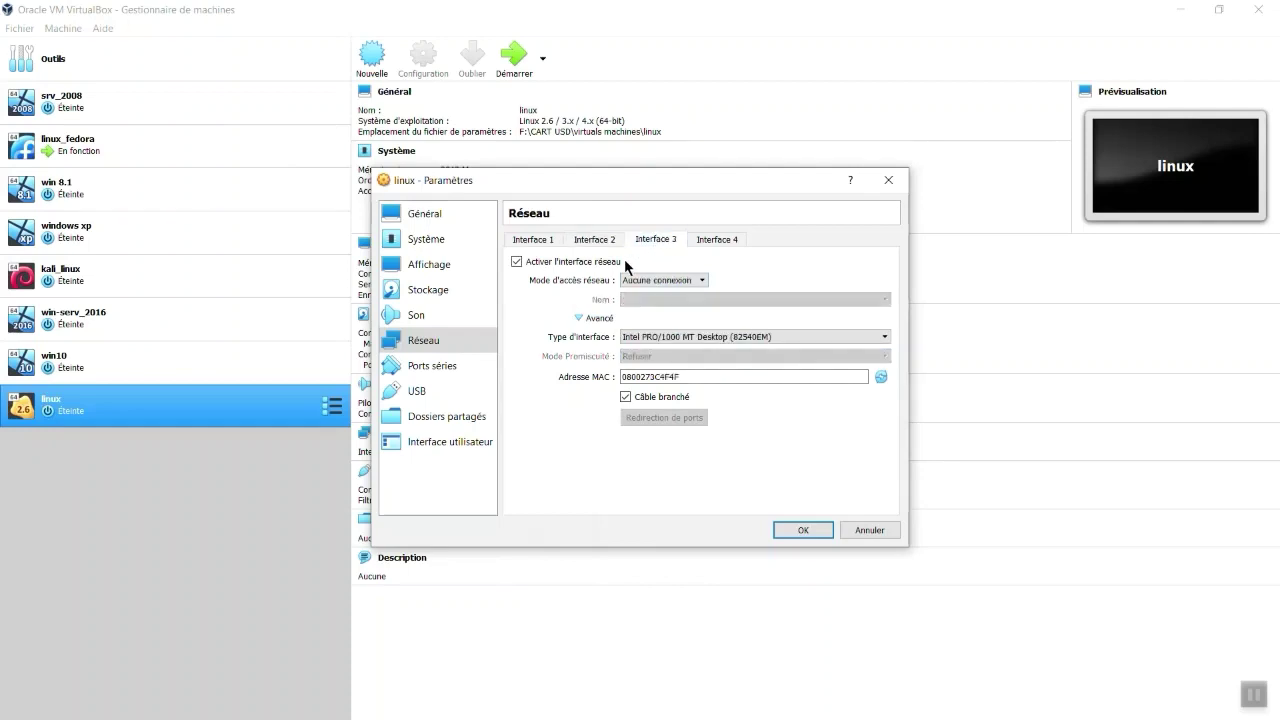
{"action": "left_click", "coordinate": [632, 284]}
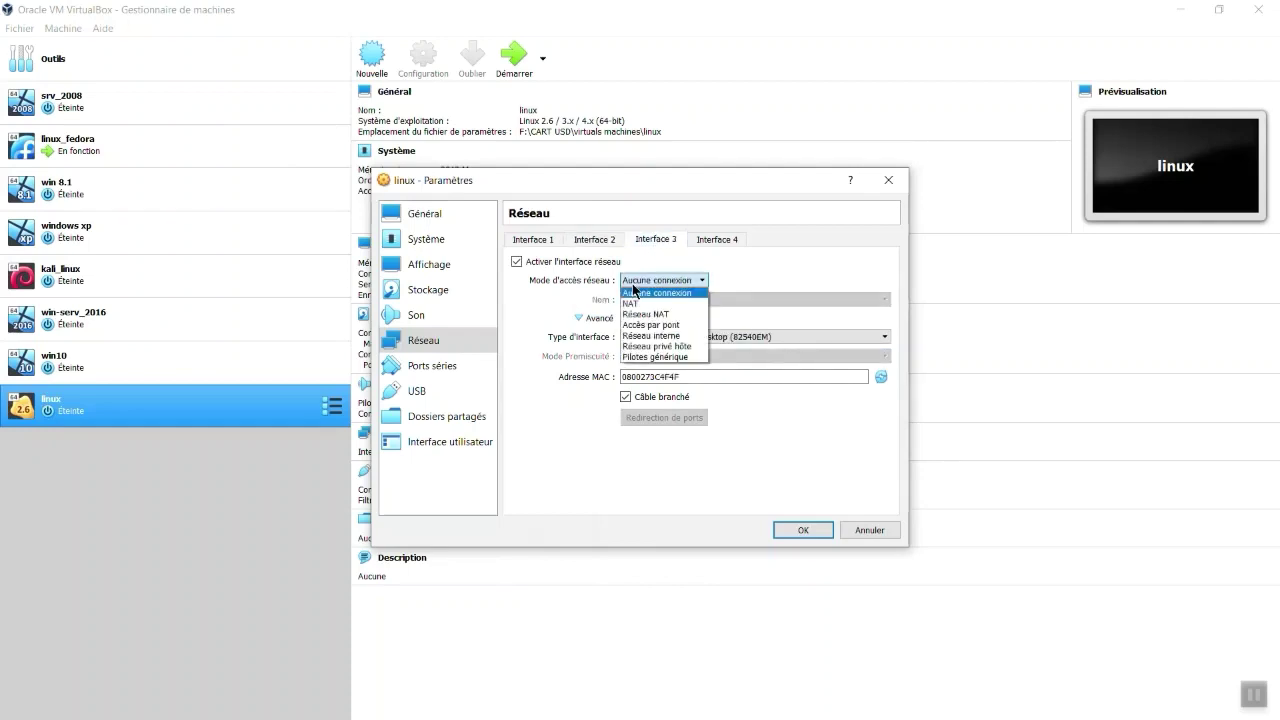
{"action": "left_click", "coordinate": [632, 335]}
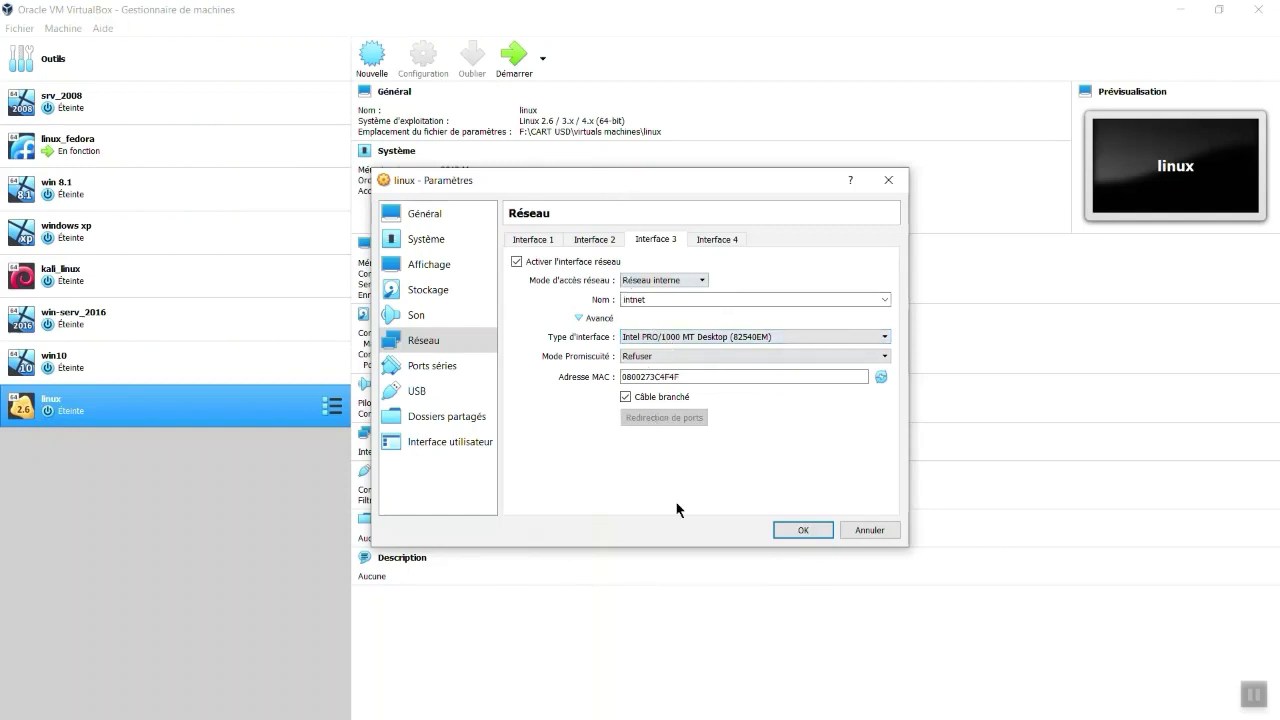
{"action": "left_click", "coordinate": [530, 242]}
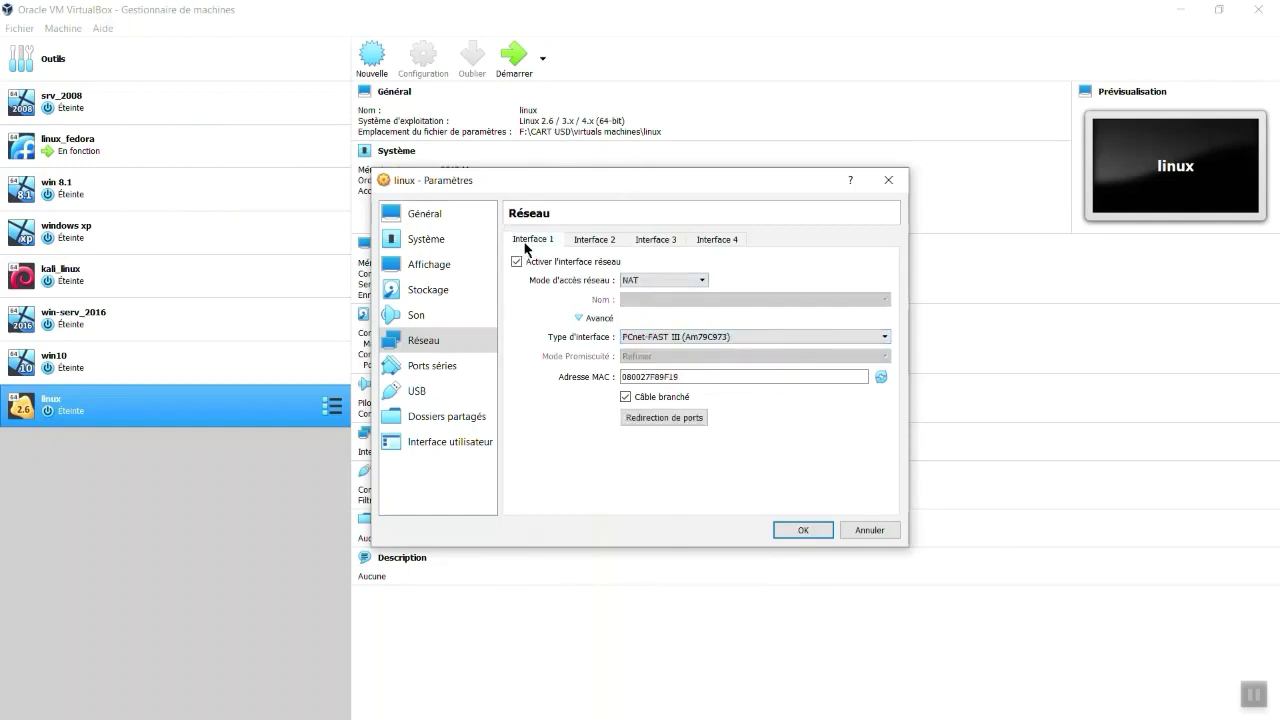
{"action": "left_click", "coordinate": [592, 241]}
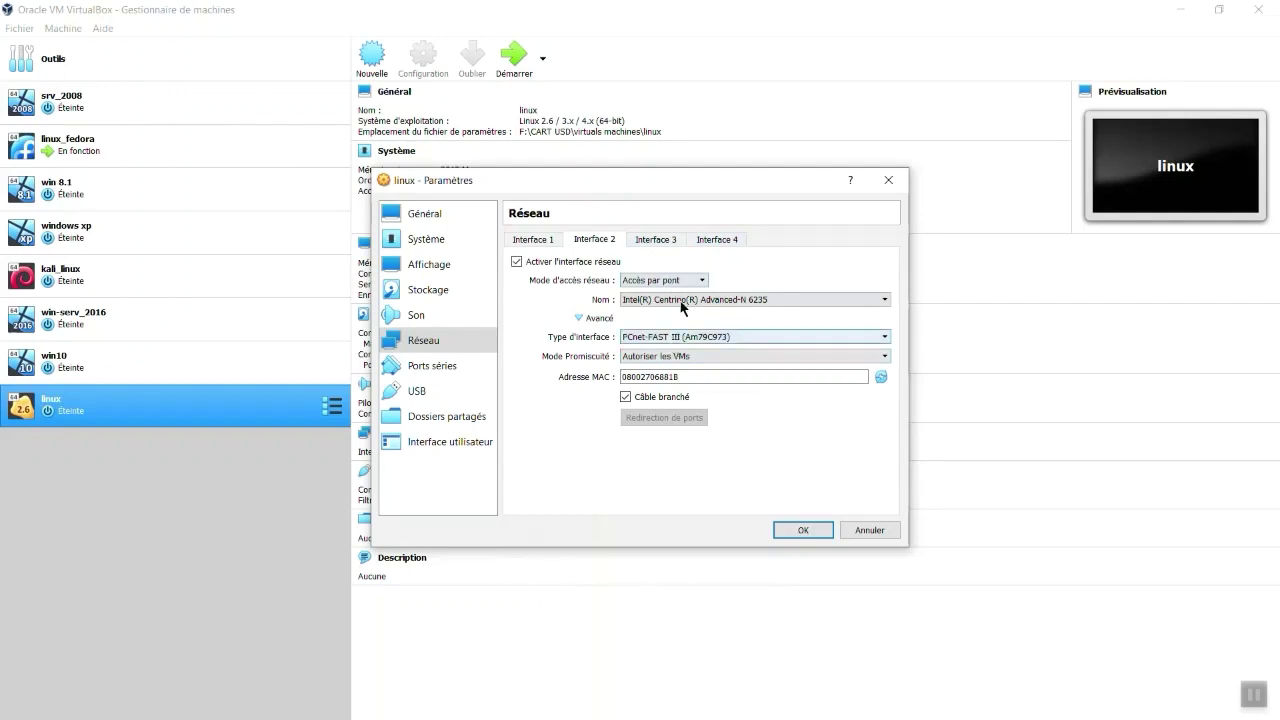
{"action": "key", "text": "alt"}
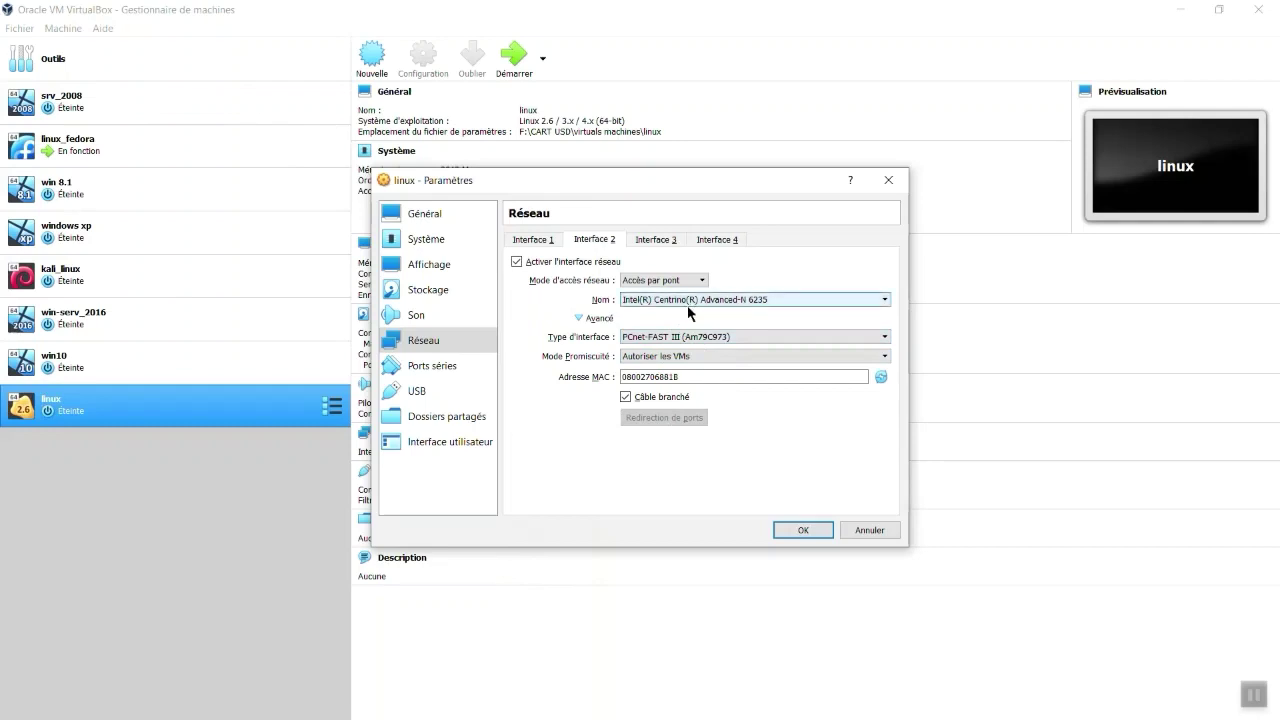
Look over the serial port settings and add a USB device filter for the TOSHIBA TransMemory [0100] drive
{"action": "left_click", "coordinate": [431, 372]}
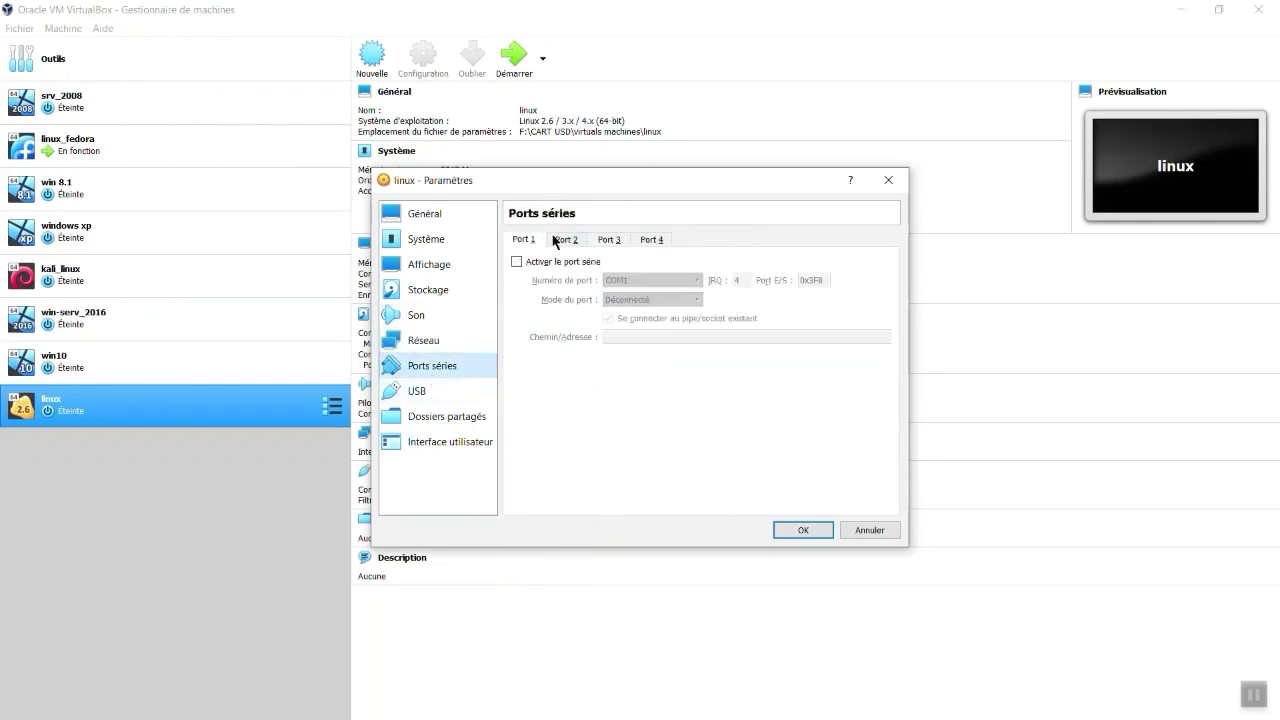
{"action": "left_click", "coordinate": [435, 394]}
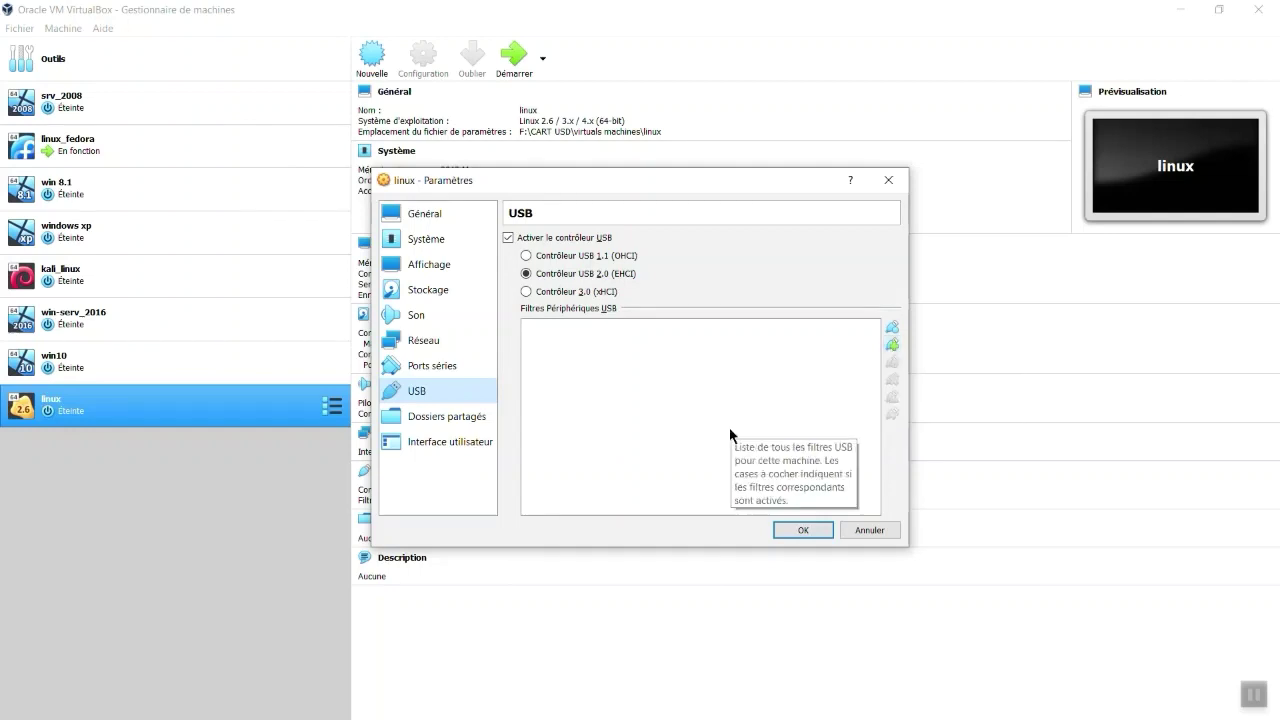
{"action": "left_click", "coordinate": [892, 346]}
{"action": "left_click", "coordinate": [940, 392]}
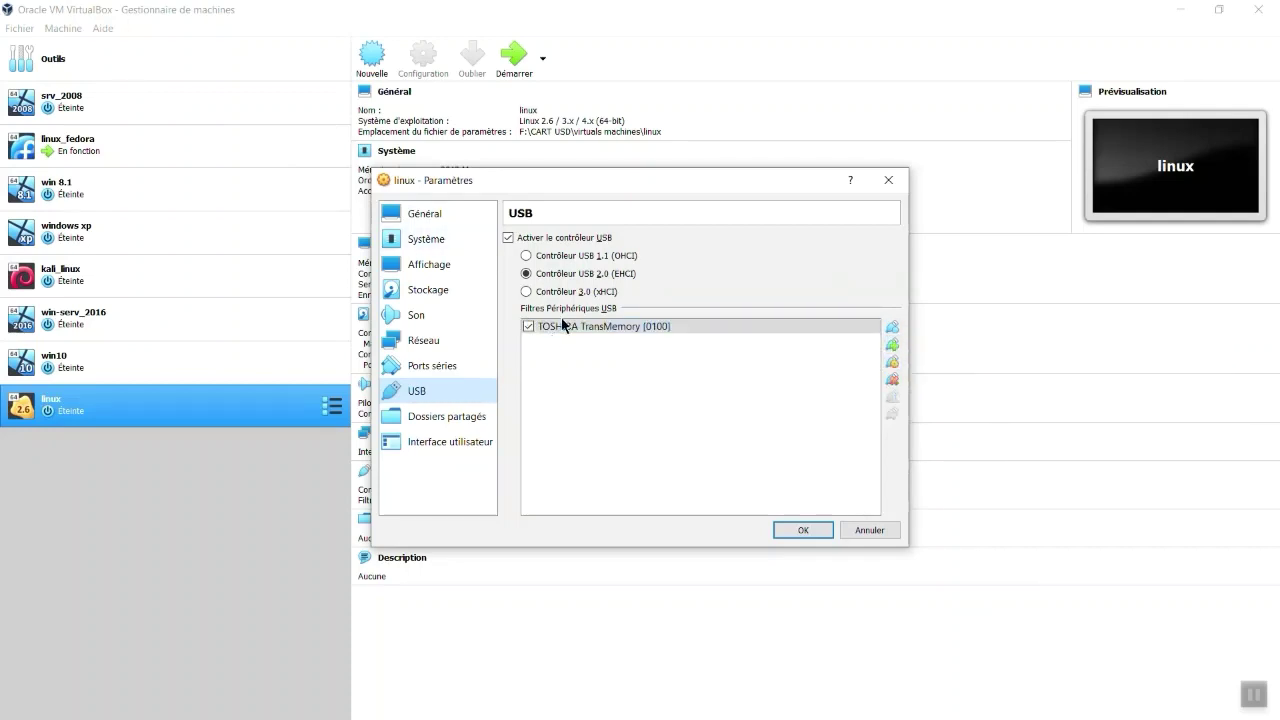
Review the shared folders and user interface settings, and save the virtual machine's configuration
{"action": "left_click", "coordinate": [449, 414]}
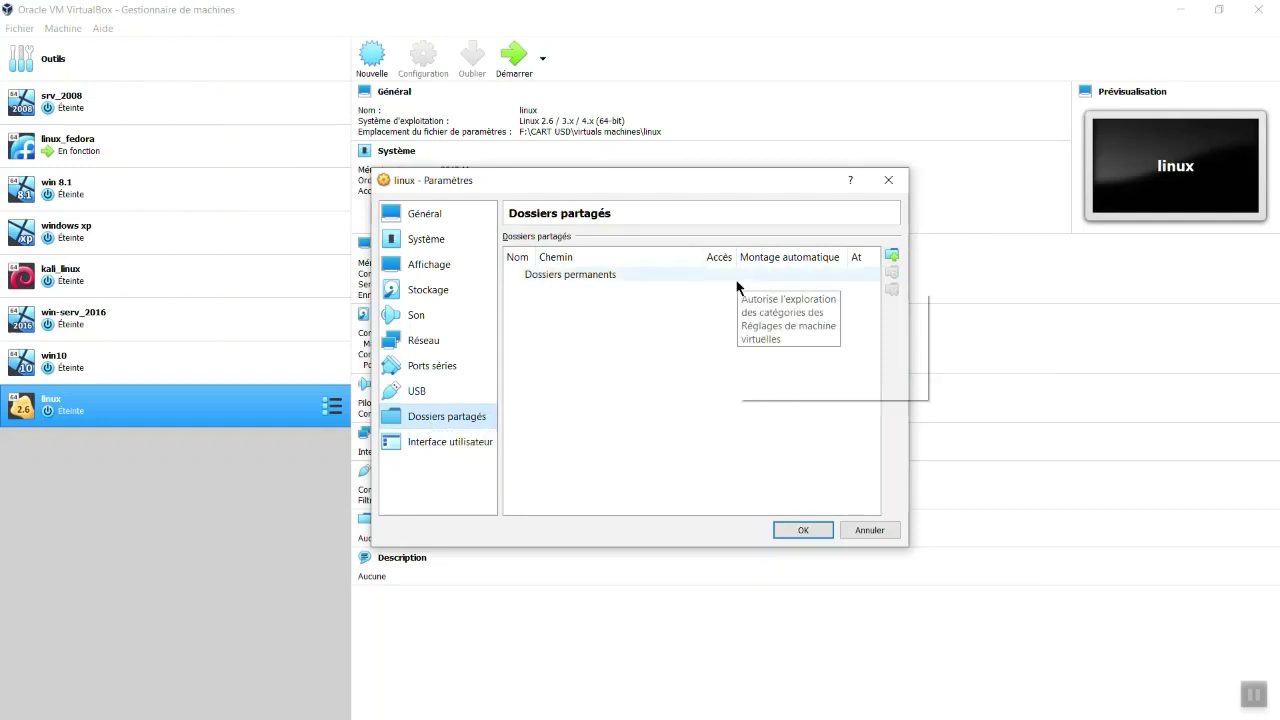
{"action": "left_click", "coordinate": [414, 441]}
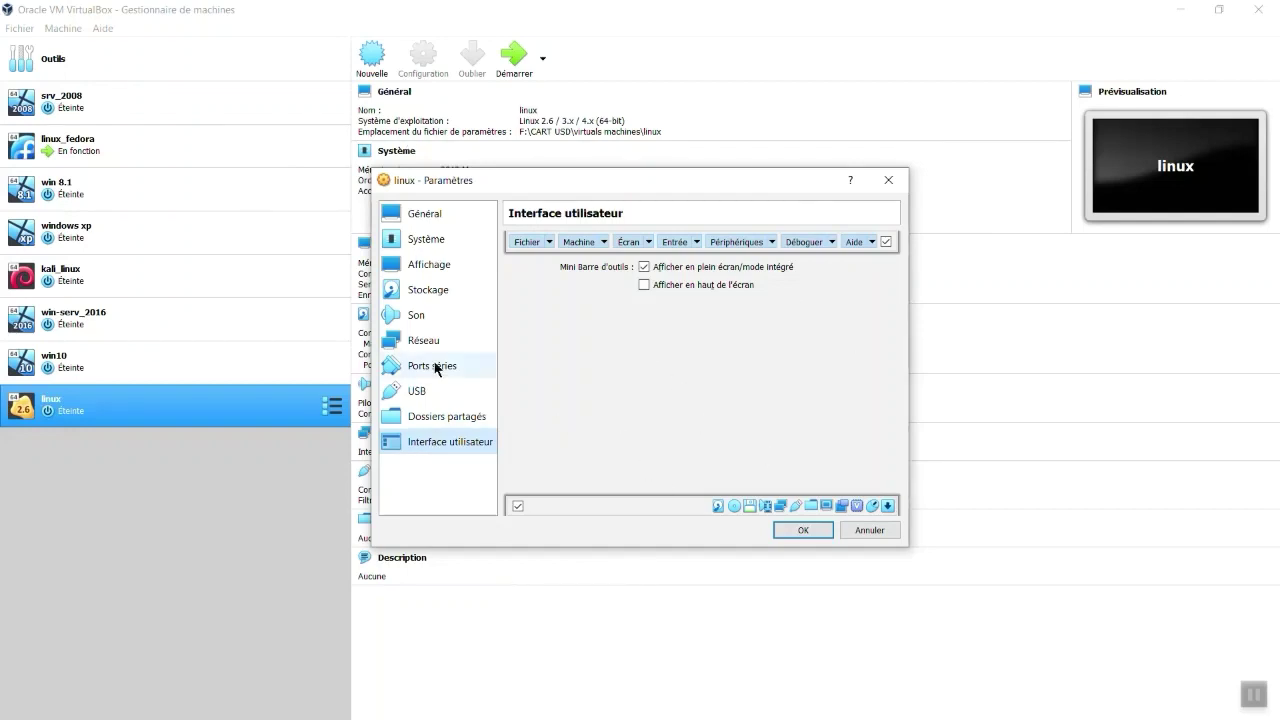
{"action": "left_click", "coordinate": [790, 530]}
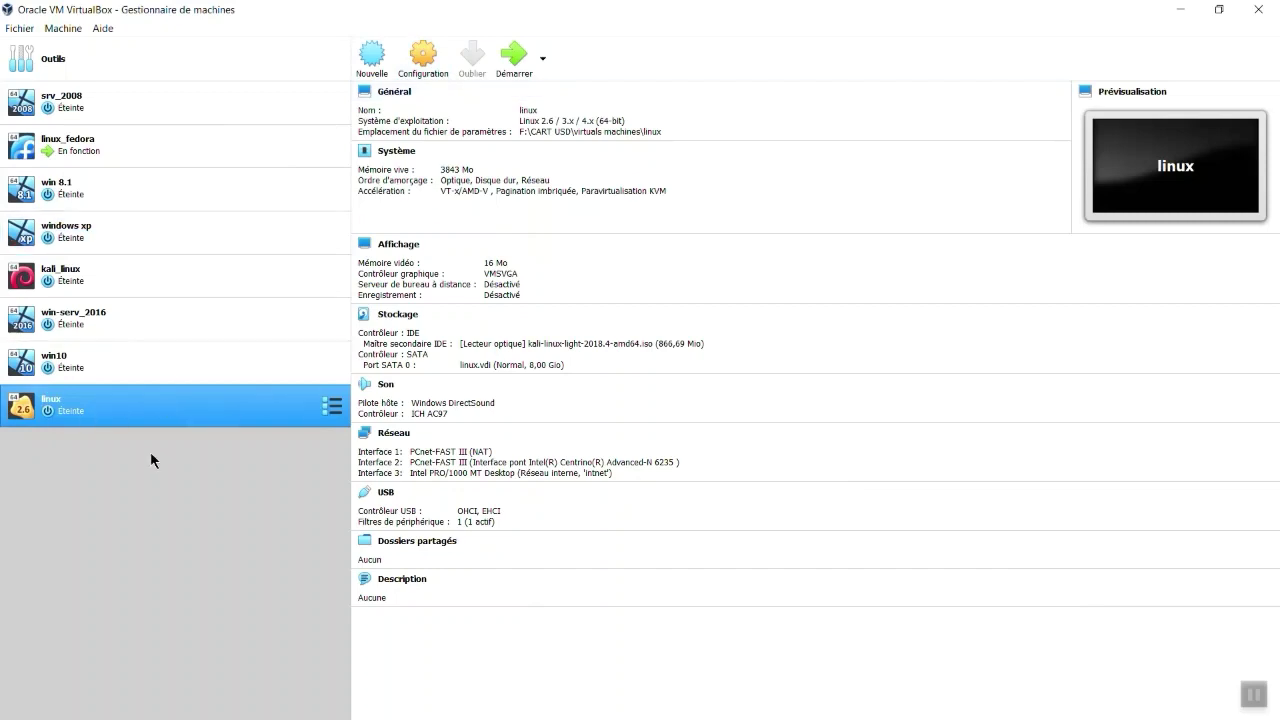
Reopen the linux machine's general settings and examine the available Linux versions, including the 32-bit and 64-bit choices
{"action": "left_click", "coordinate": [428, 62]}
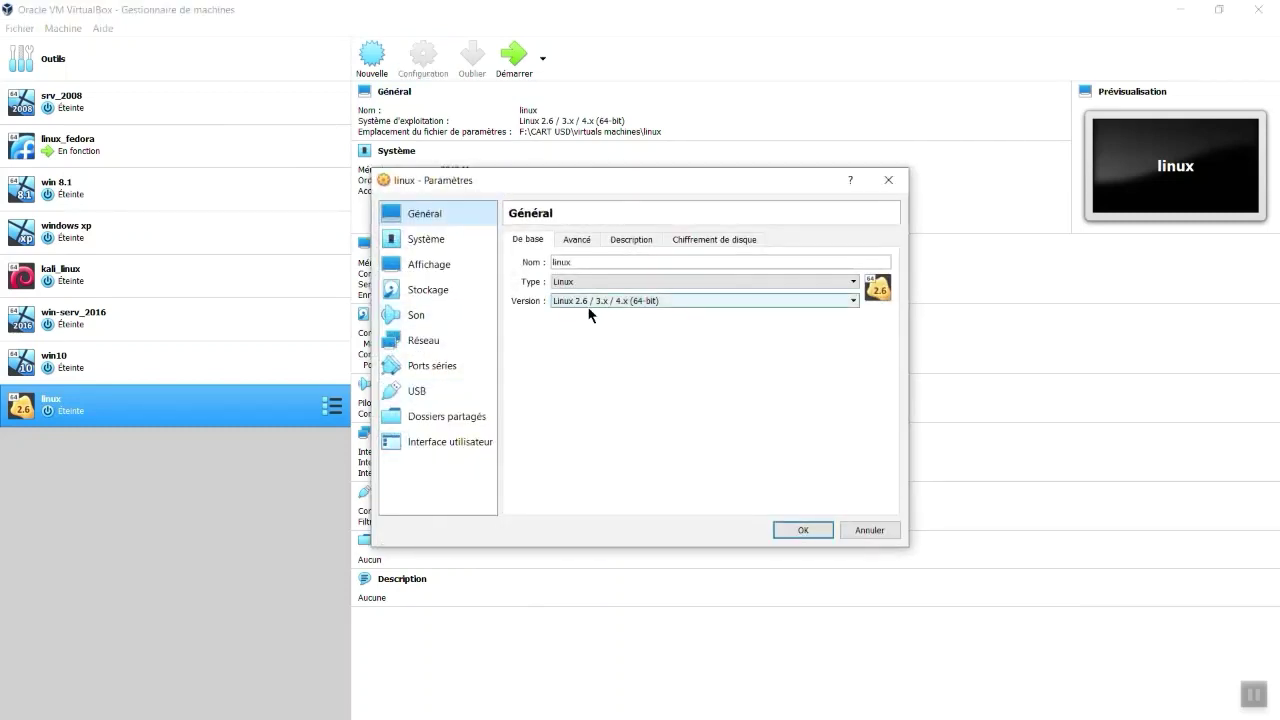
{"action": "left_click", "coordinate": [589, 304]}
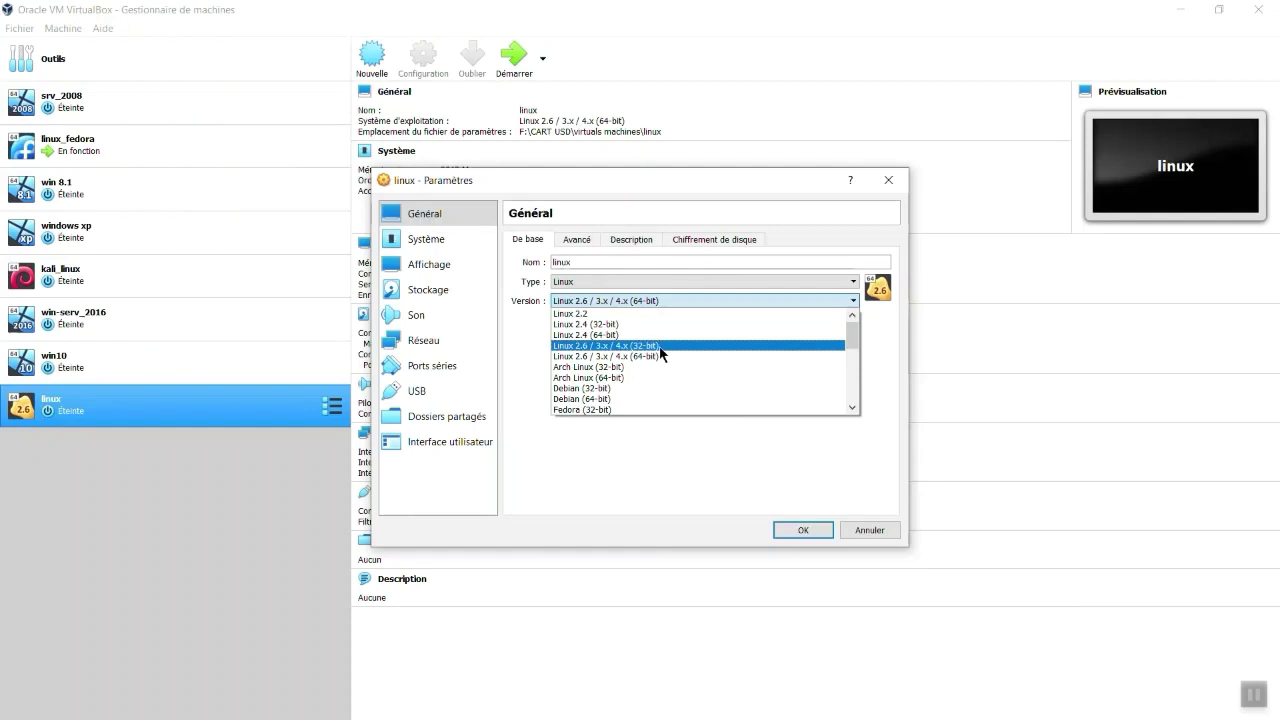
{"action": "left_click", "coordinate": [737, 456]}
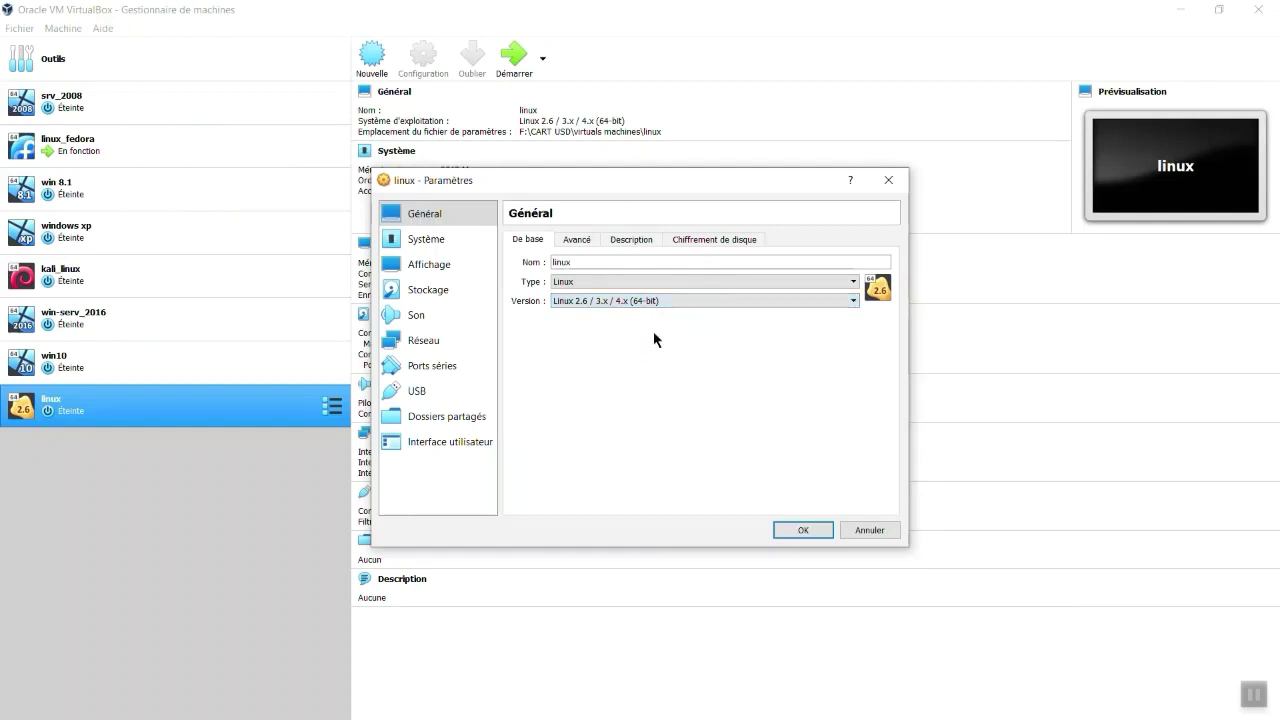
{"action": "left_click", "coordinate": [672, 297]}
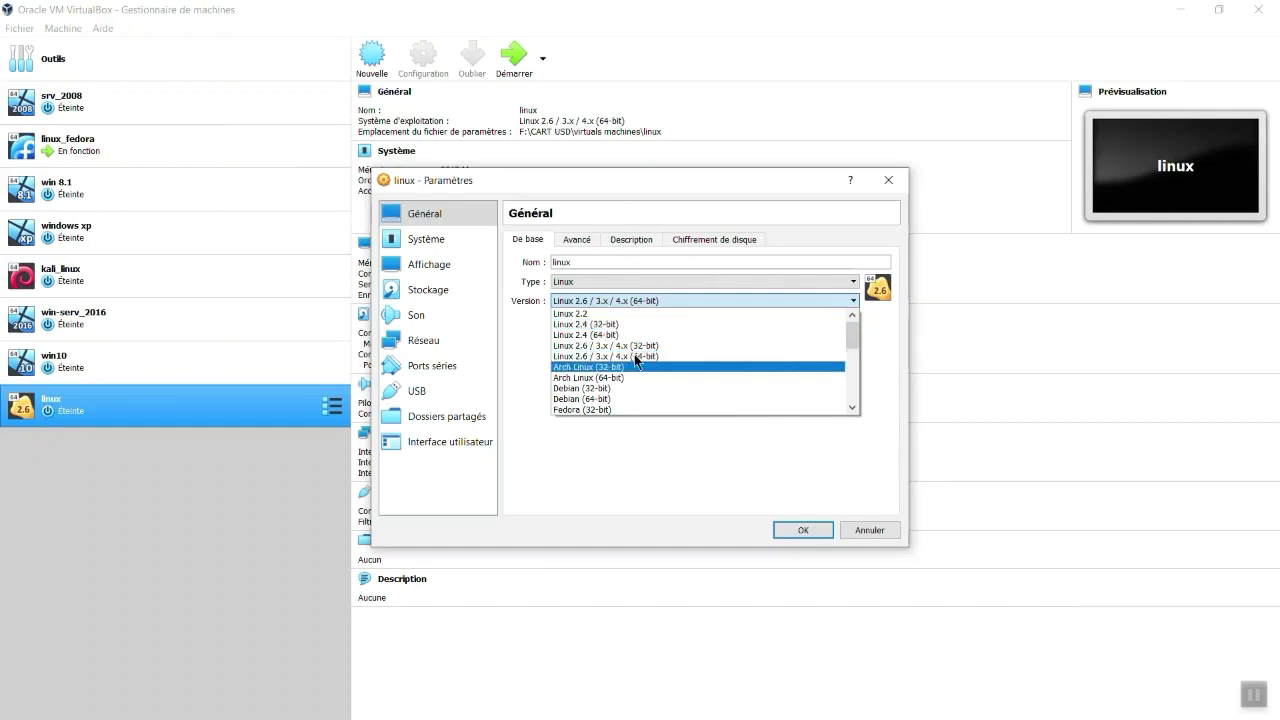
{"action": "left_click", "coordinate": [532, 362]}
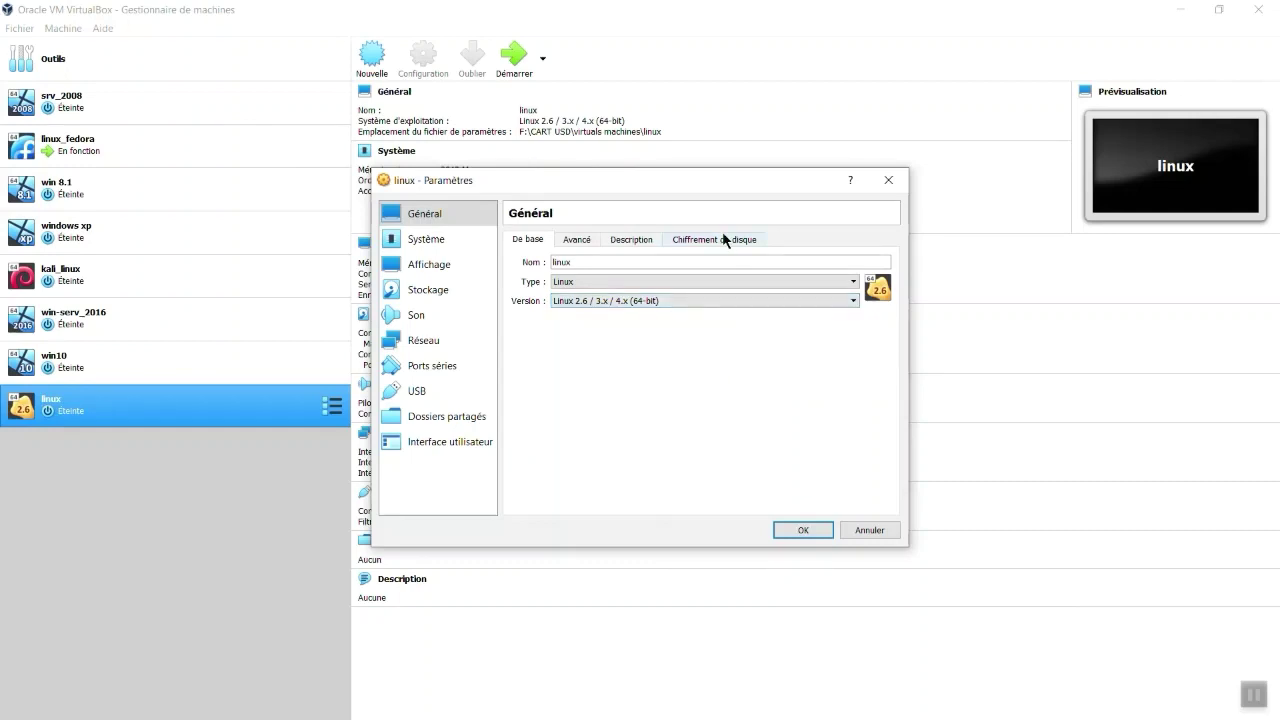
{"action": "left_click", "coordinate": [888, 180]}
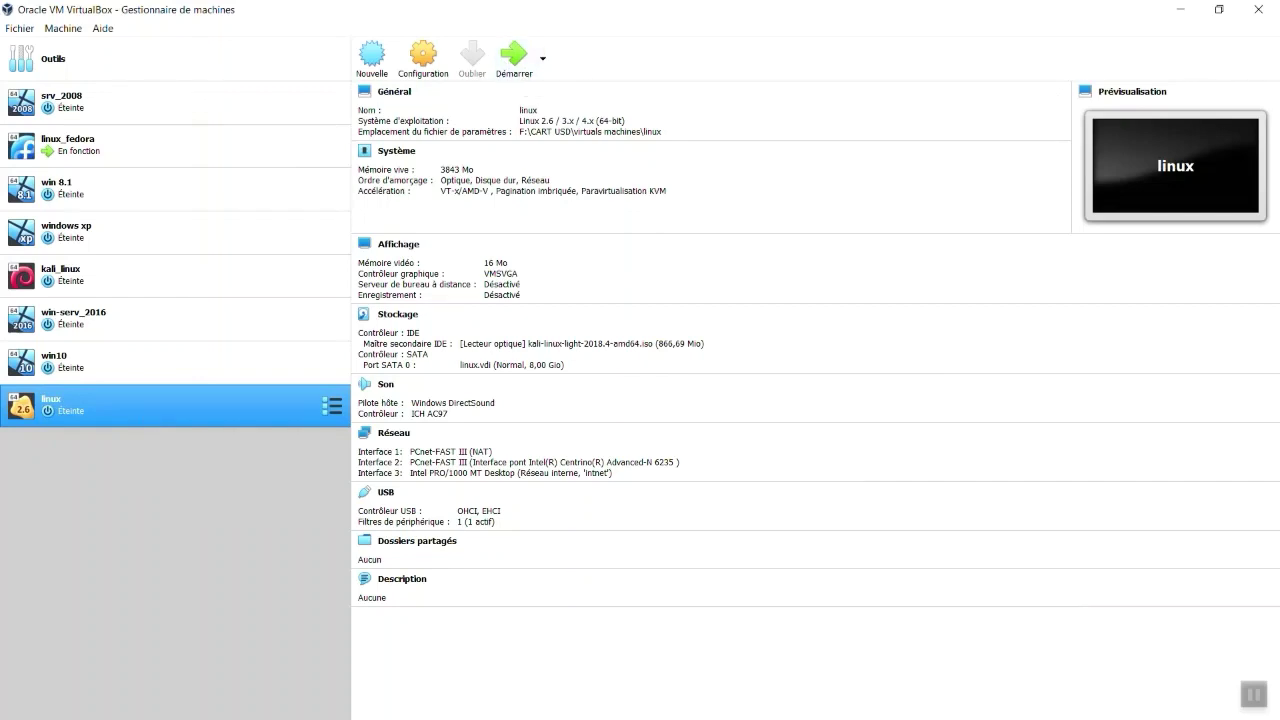
Switch to the Windows desktop and search for "hy" to find the Hyper-V manager
{"action": "left_click", "coordinate": [1181, 9]}
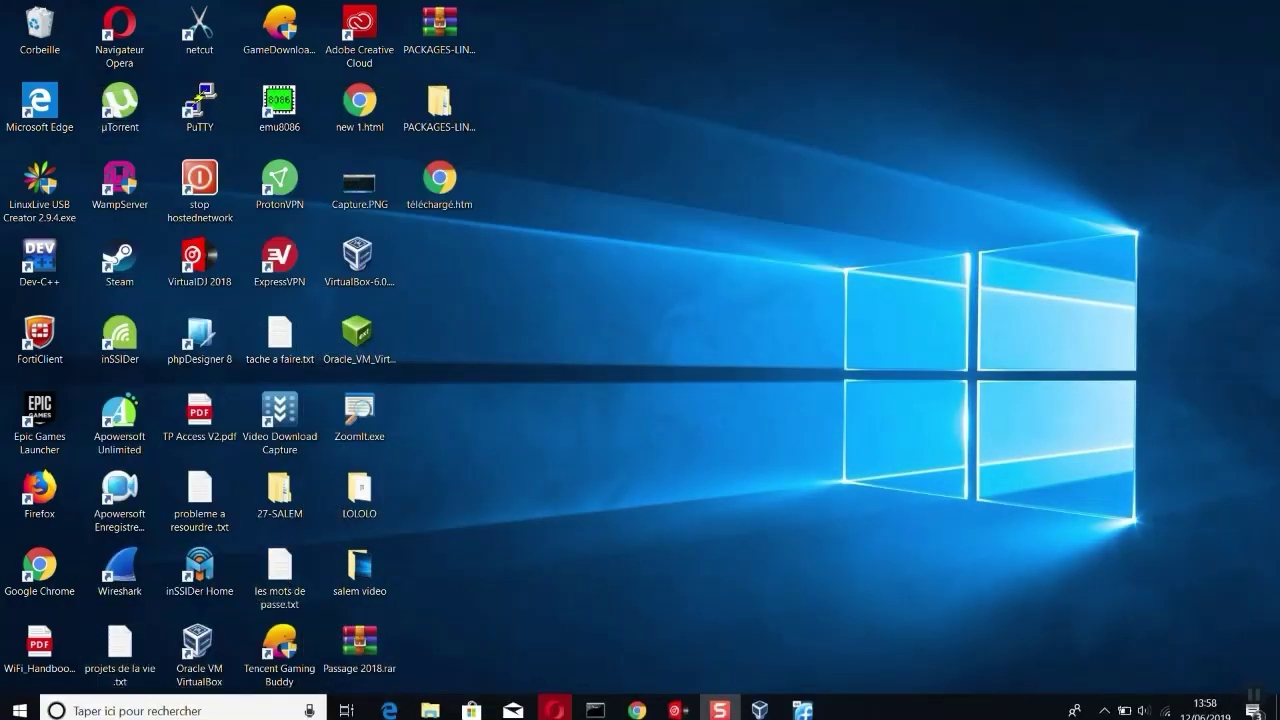
{"action": "left_click", "coordinate": [180, 704]}
{"action": "type", "text": "hy"}
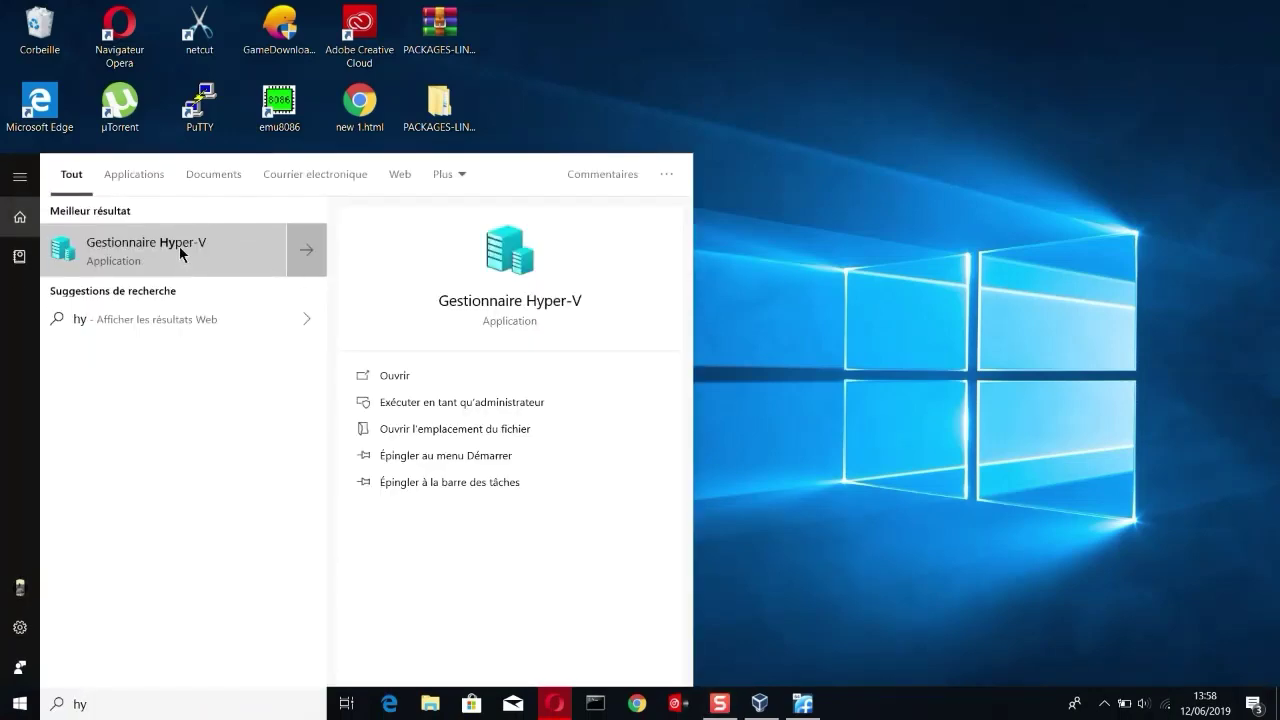
Dismiss the Windows search and return to the VirtualBox Manager, minimizing the linux_fedora machine's window
{"action": "left_click", "coordinate": [602, 56]}
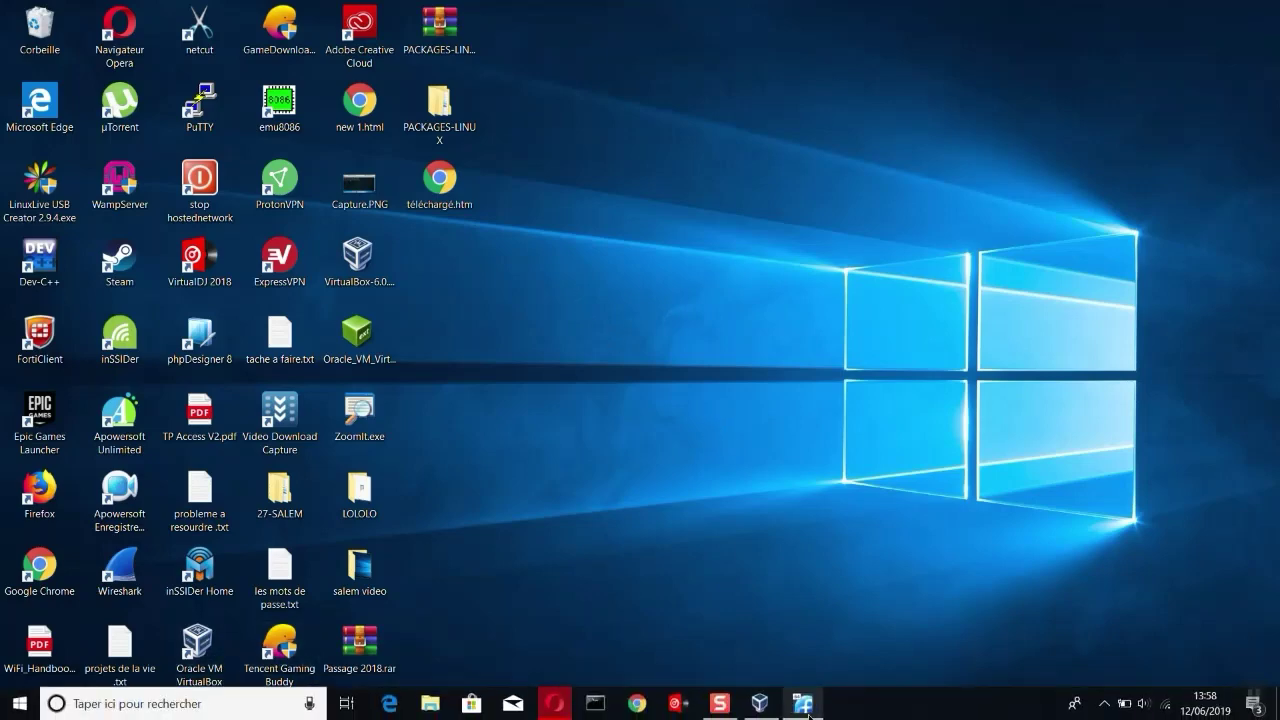
{"action": "left_click", "coordinate": [812, 704]}
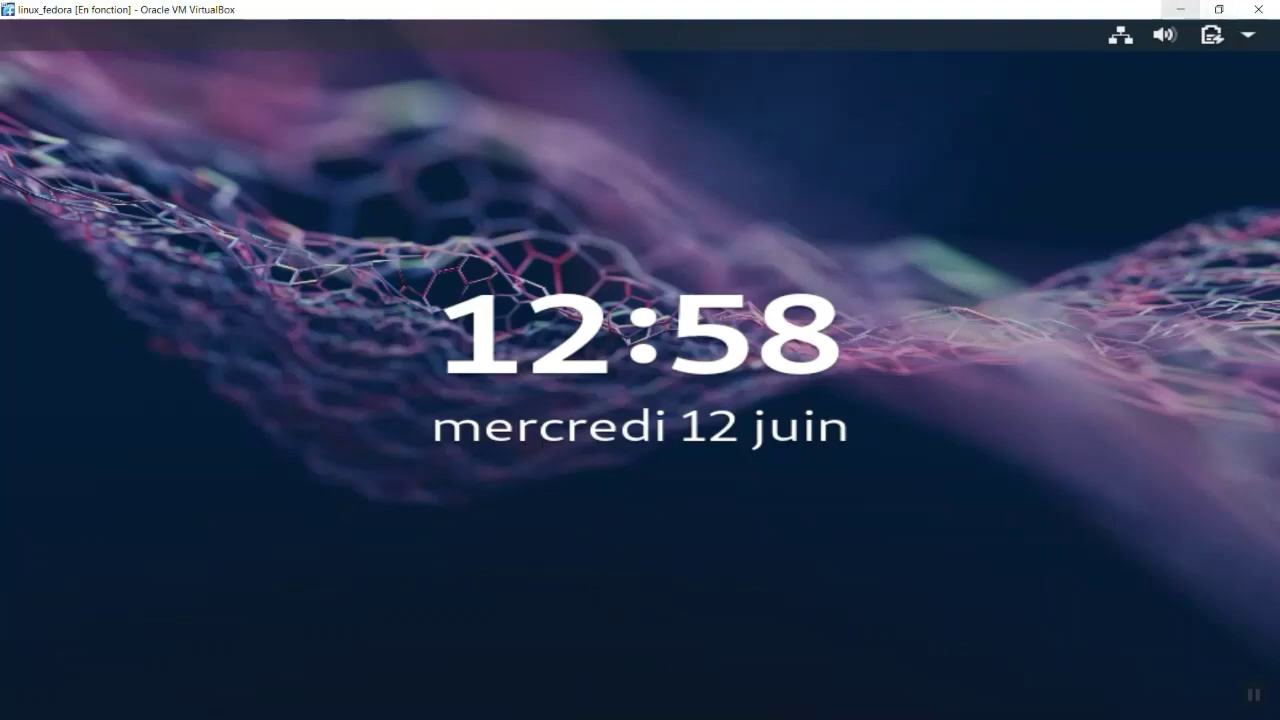
{"action": "left_click", "coordinate": [1180, 9]}
{"action": "left_click", "coordinate": [760, 704]}
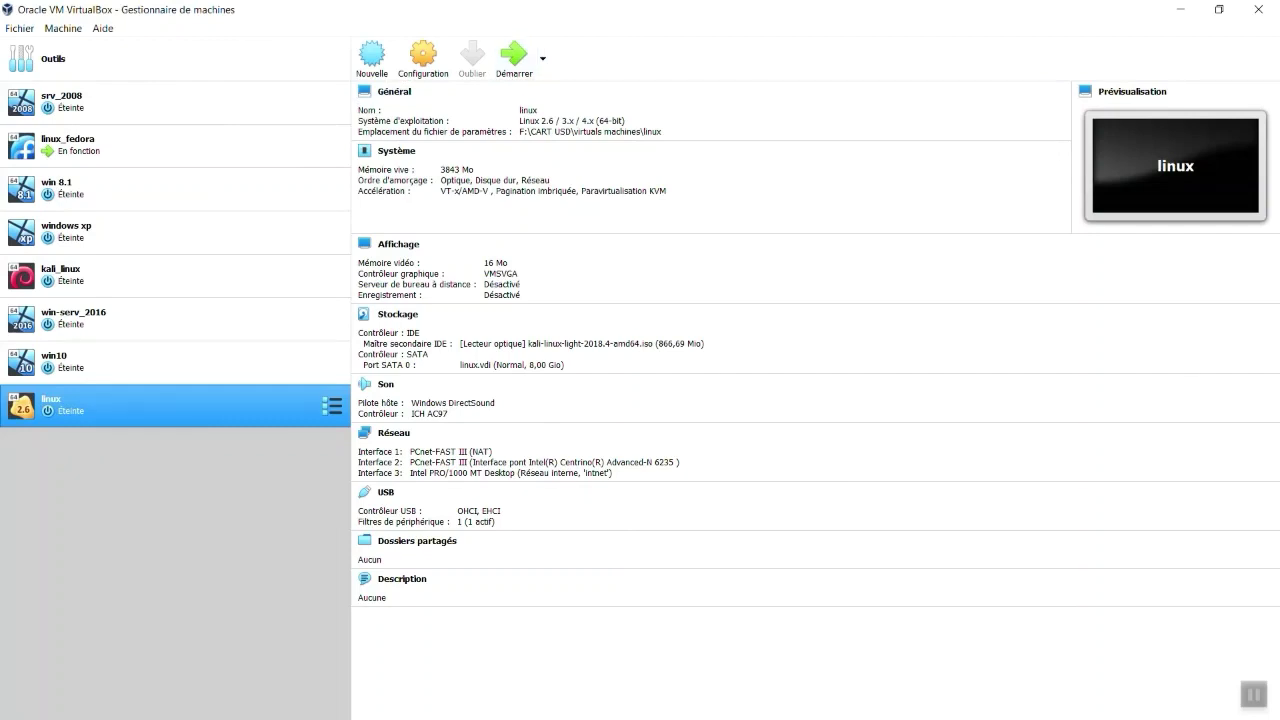
Launch the Command Prompt as administrator, move its window clear of the machine list, and clear its output with cls
{"action": "key", "text": "super"}
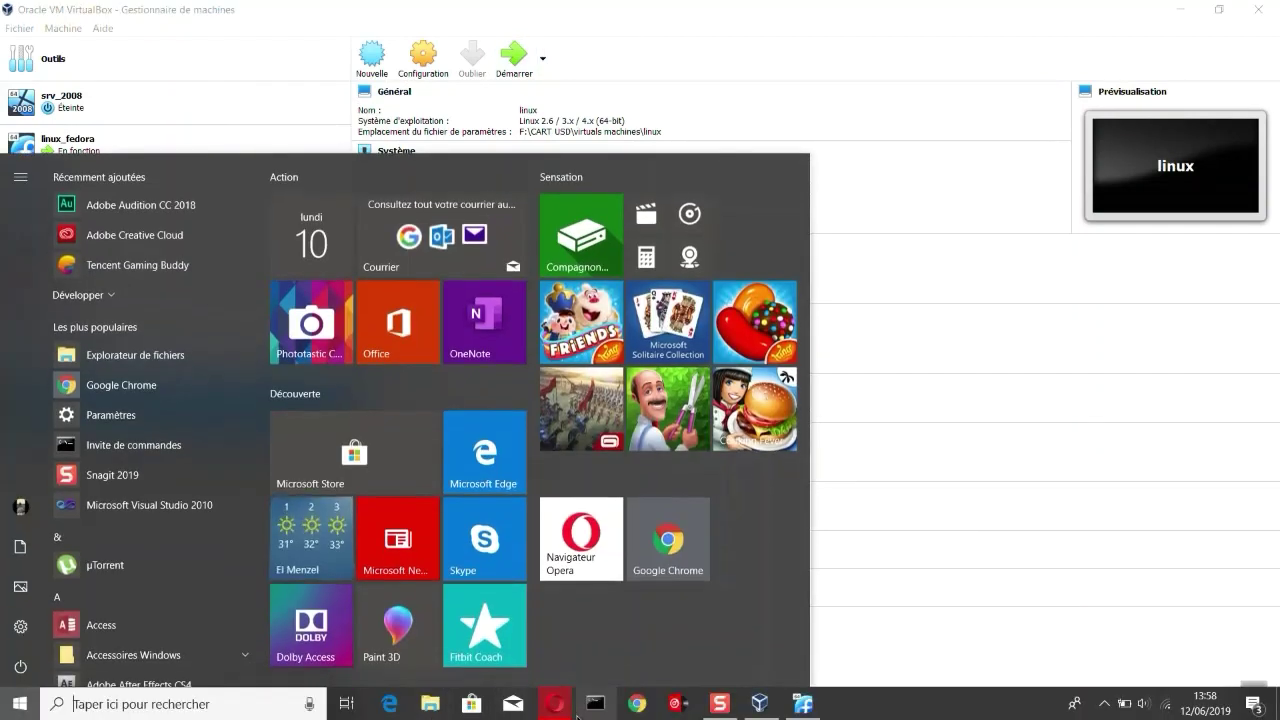
{"action": "right_click", "coordinate": [595, 703]}
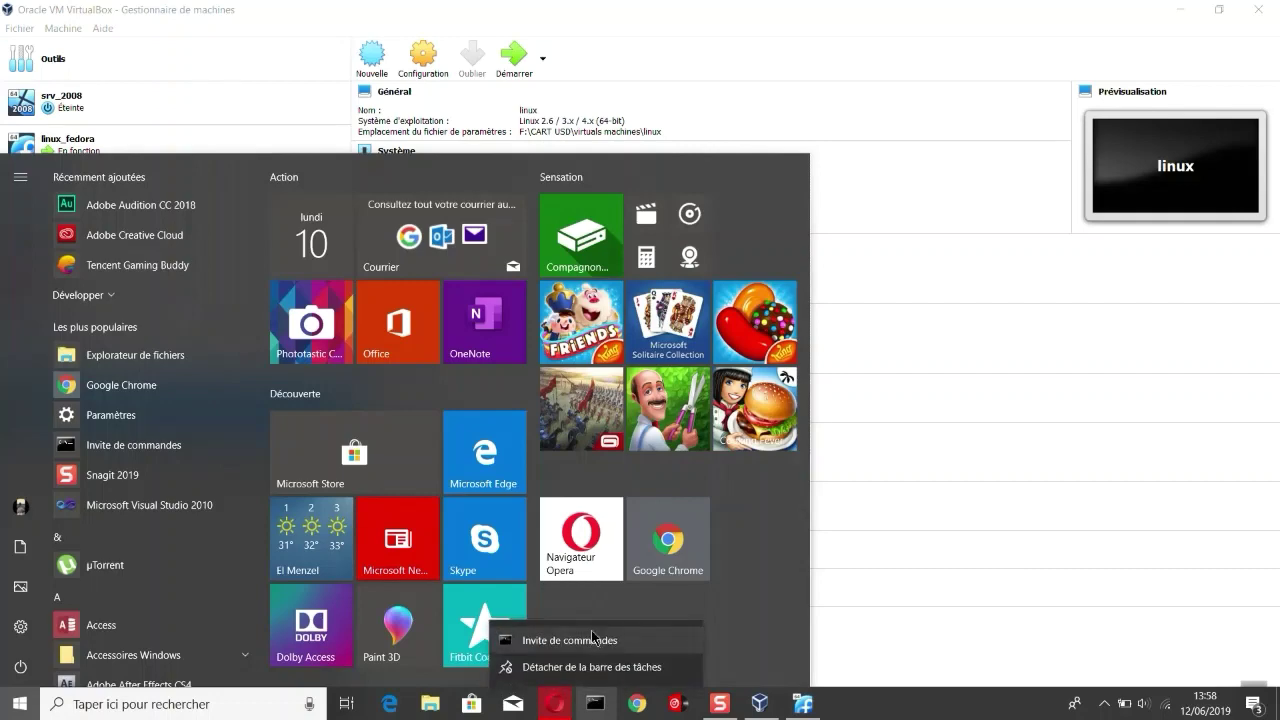
{"action": "right_click", "coordinate": [591, 640]}
{"action": "left_click", "coordinate": [660, 539]}
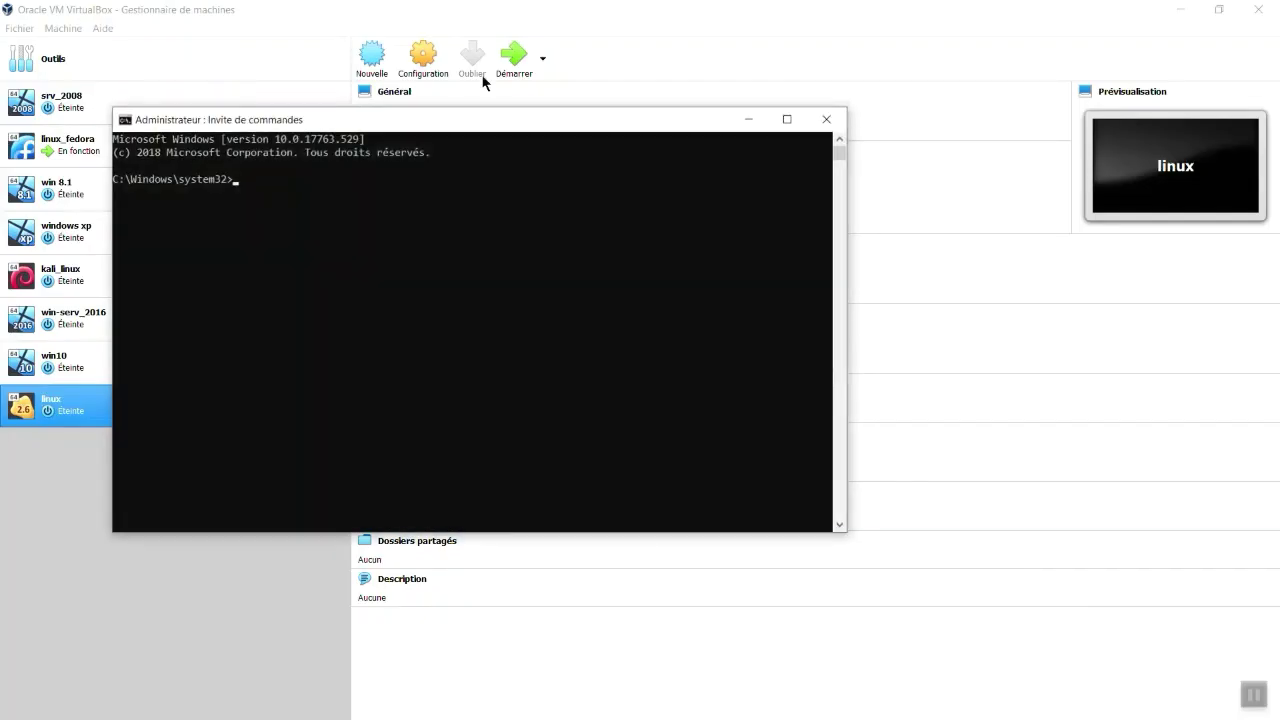
{"action": "left_click_drag", "start_coordinate": [363, 125], "coordinate": [493, 96]}
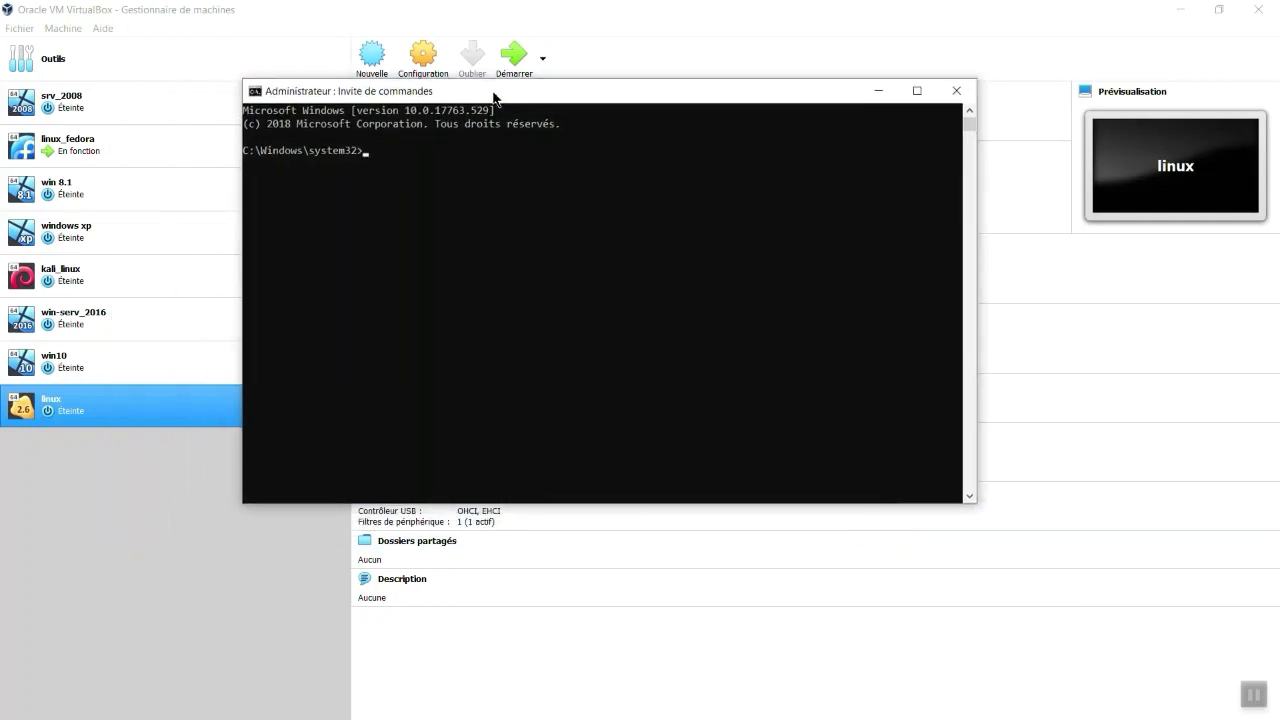
{"action": "type", "text": "cls"}
{"action": "key", "text": "Return"}
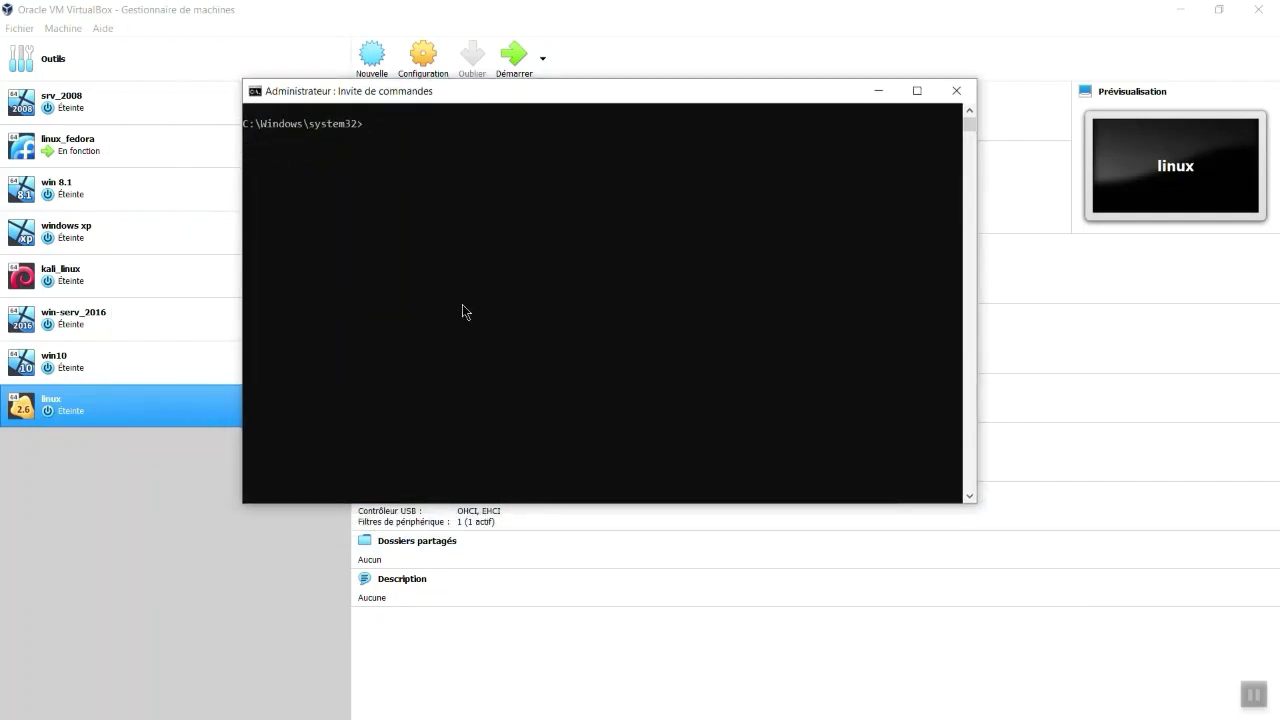
{"action": "type", "text": "bcdedit /set hypervisorlaunchtype off"}
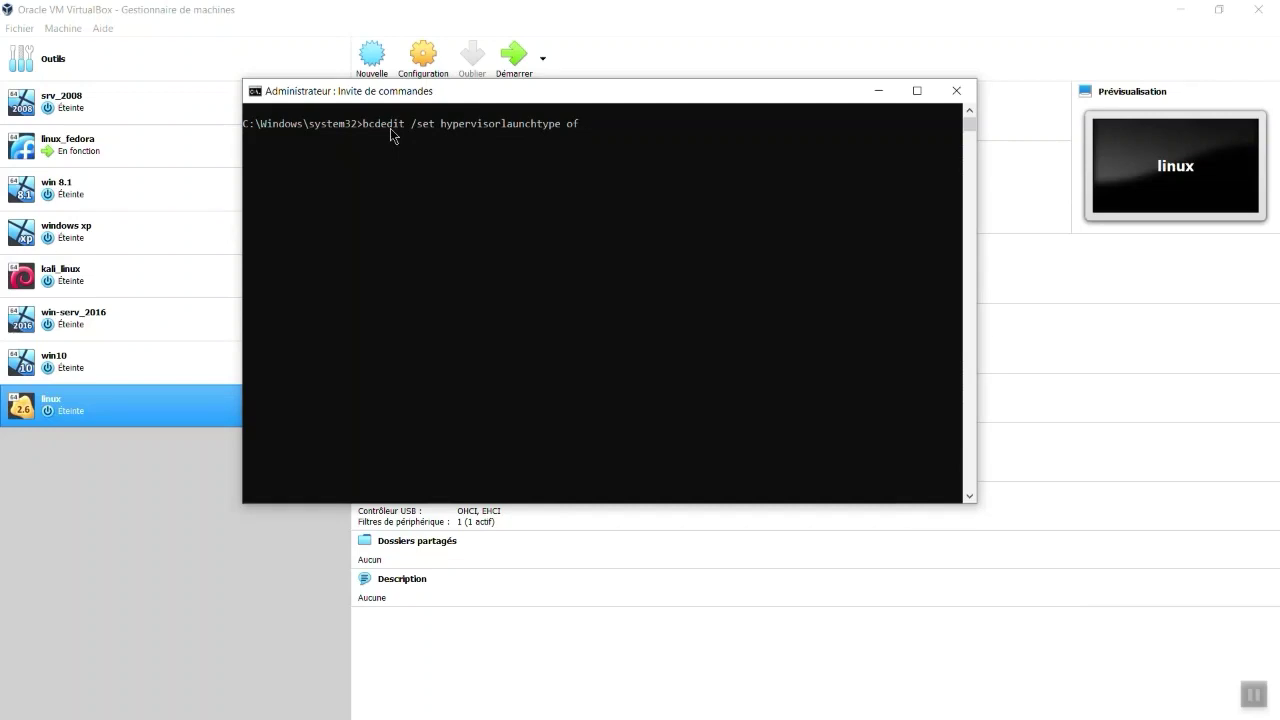
{"action": "key", "text": "BackSpace"}
{"action": "key", "text": "BackSpace"}
{"action": "key", "text": "BackSpace"}
{"action": "key", "text": "BackSpace"}
{"action": "key", "text": "BackSpace"}
{"action": "key", "text": "BackSpace"}
{"action": "key", "text": "BackSpace"}
{"action": "key", "text": "BackSpace"}
{"action": "key", "text": "BackSpace"}
{"action": "key", "text": "BackSpace"}
{"action": "key", "text": "BackSpace"}
{"action": "key", "text": "BackSpace"}
{"action": "key", "text": "BackSpace"}
{"action": "key", "text": "BackSpace"}
{"action": "key", "text": "BackSpace"}
{"action": "key", "text": "BackSpace"}
{"action": "key", "text": "BackSpace"}
{"action": "key", "text": "BackSpace"}
{"action": "key", "text": "BackSpace"}
{"action": "key", "text": "BackSpace"}
List the Windows boot configuration with bcdedit to check the hypervisorlaunchtype entry
{"action": "type", "text": "bcdedit"}
{"action": "key", "text": "Return"}
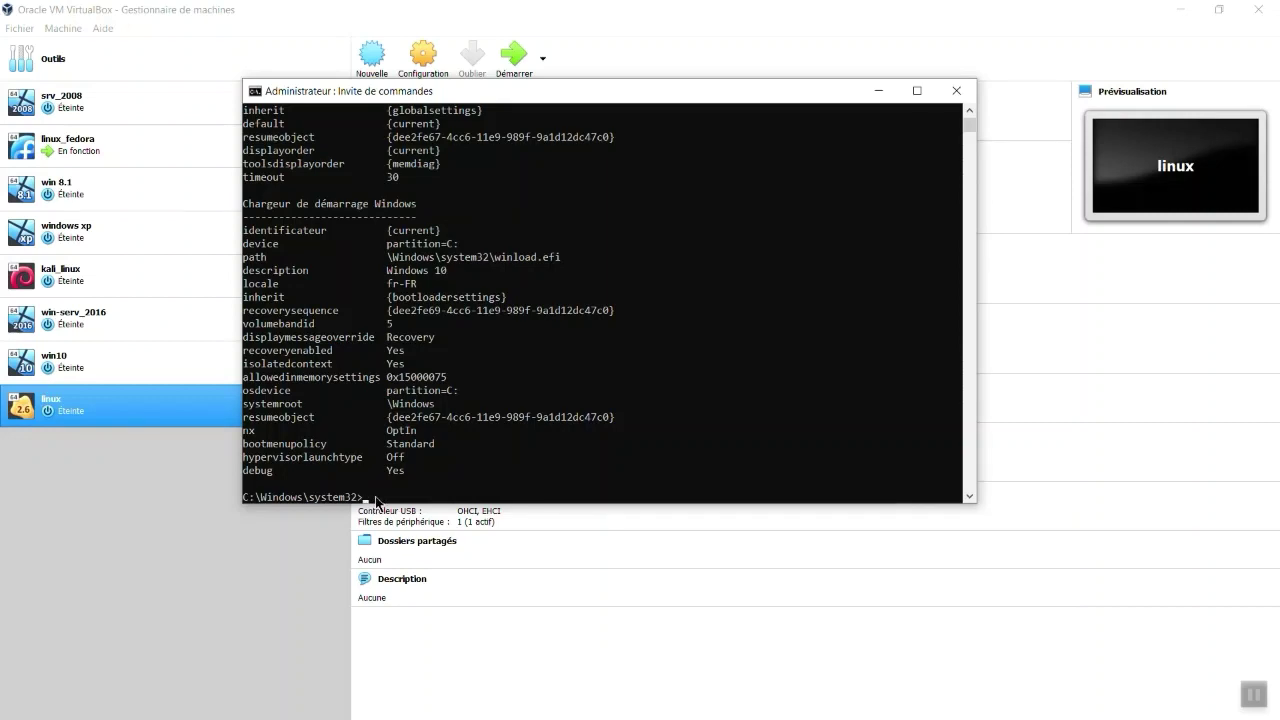
Disable the Hyper-V hypervisor at boot with "bcdedit /set hypervisorlaunchtype off" and close the Command Prompt
{"action": "type", "text": "bcdedit /set hypervisorlaunchtype off"}
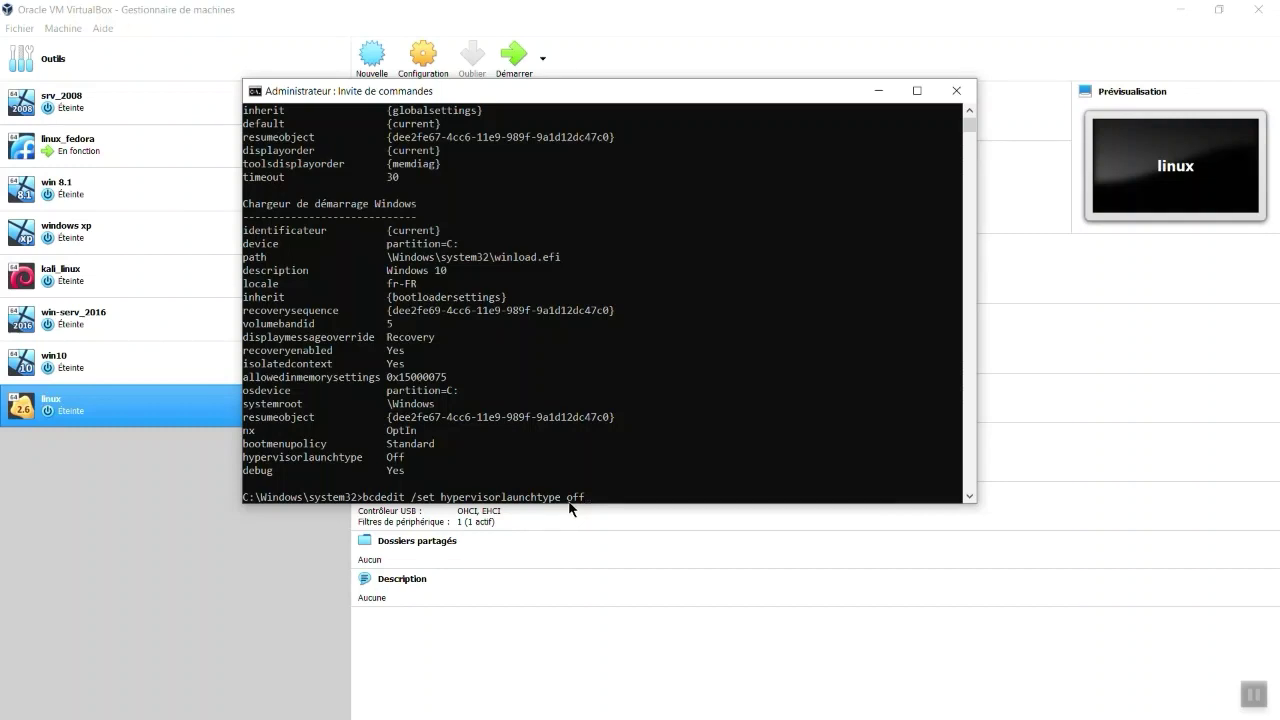
{"action": "key", "text": "BackSpace"}
{"action": "key", "text": "BackSpace"}
{"action": "key", "text": "BackSpace"}
{"action": "type", "text": "auto"}
{"action": "key", "text": "BackSpace"}
{"action": "key", "text": "BackSpace"}
{"action": "type", "text": "off"}
{"action": "key", "text": "Return"}
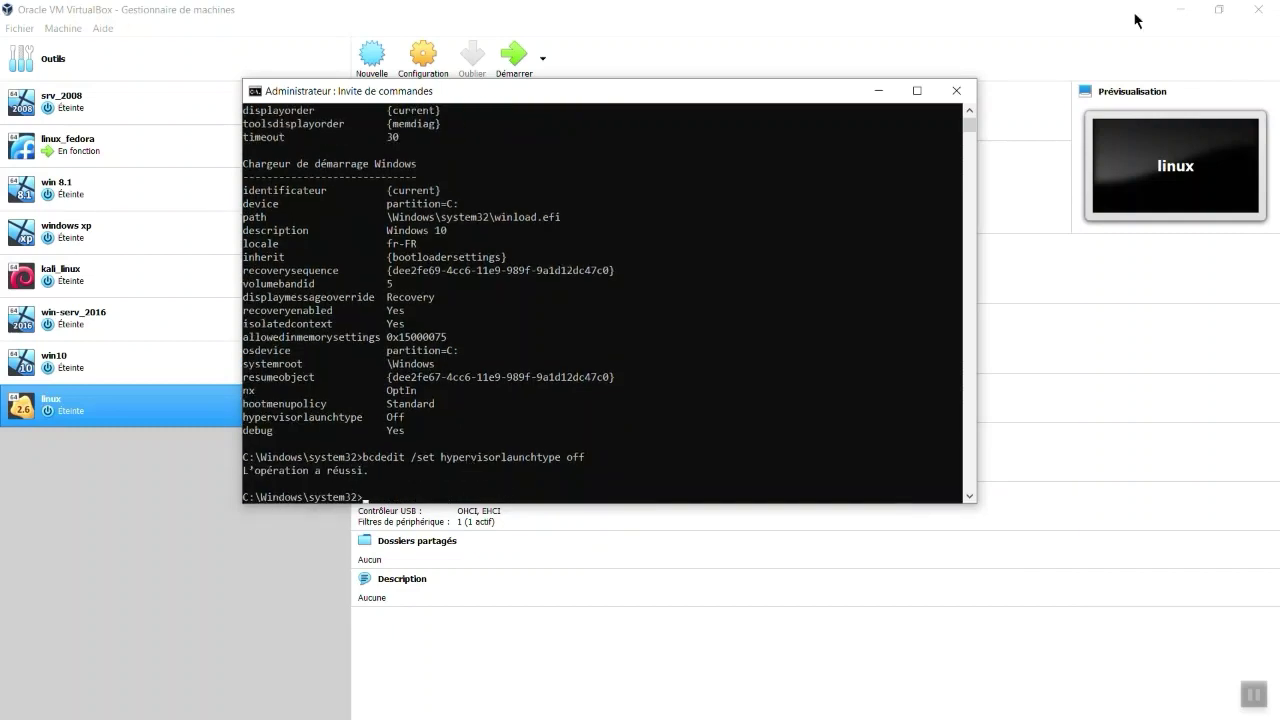
{"action": "left_click", "coordinate": [958, 91]}
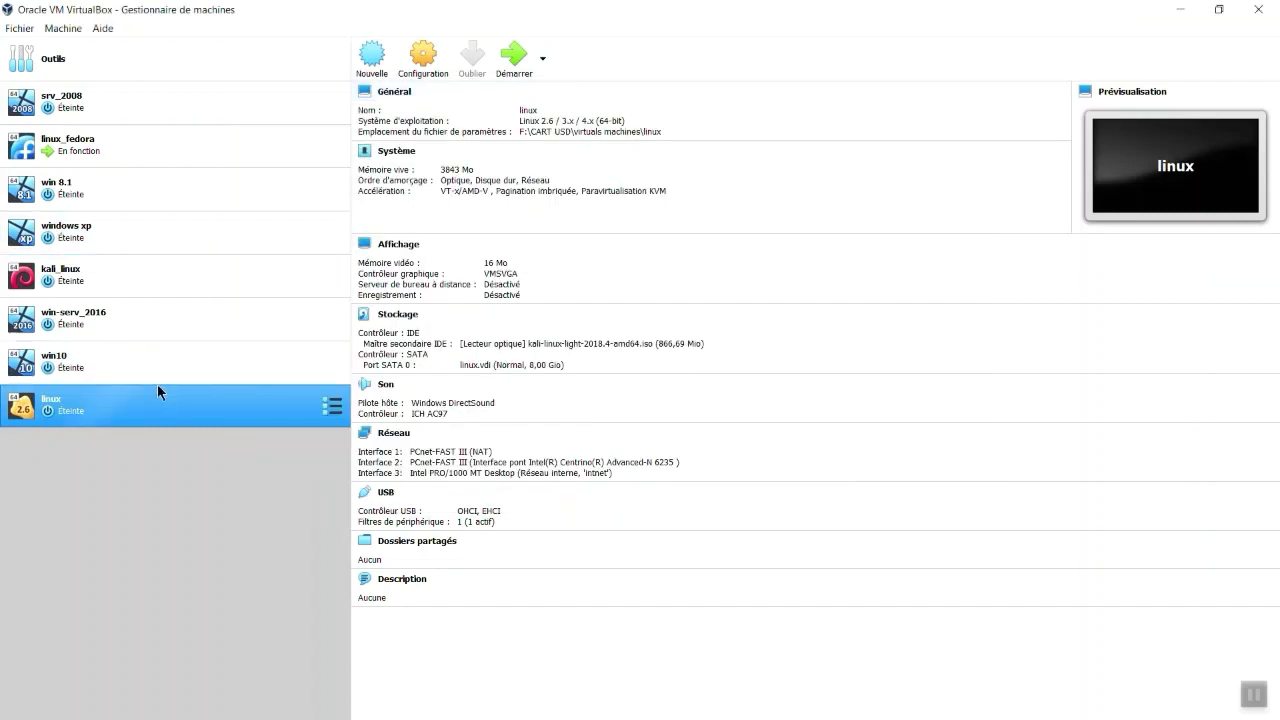